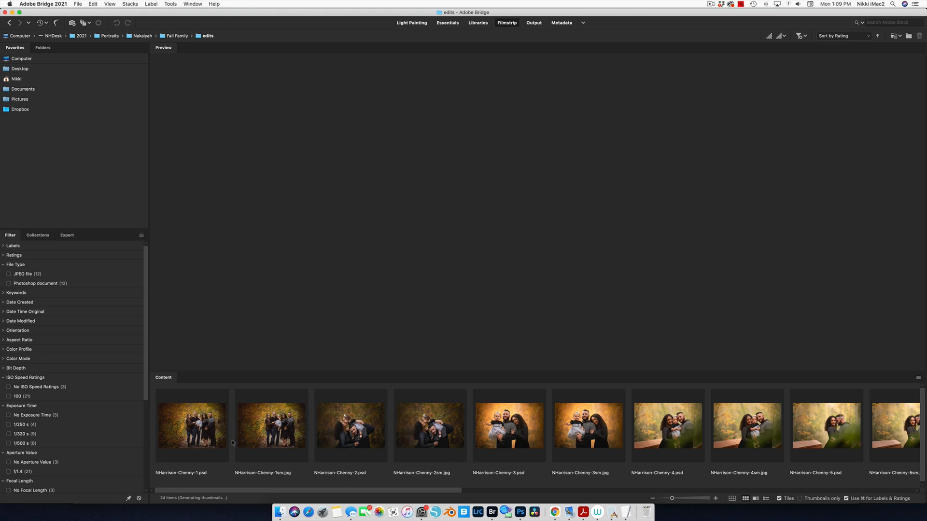
- Preview the edited fall family portraits one after another, from the first image through the tenth
{"action": "left_click", "coordinate": [192, 426]}
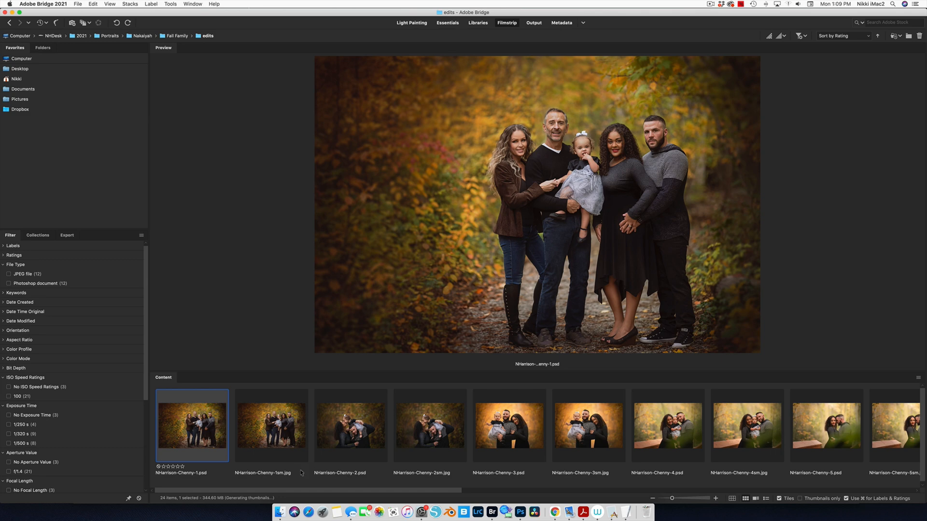
{"action": "left_click", "coordinate": [335, 428]}
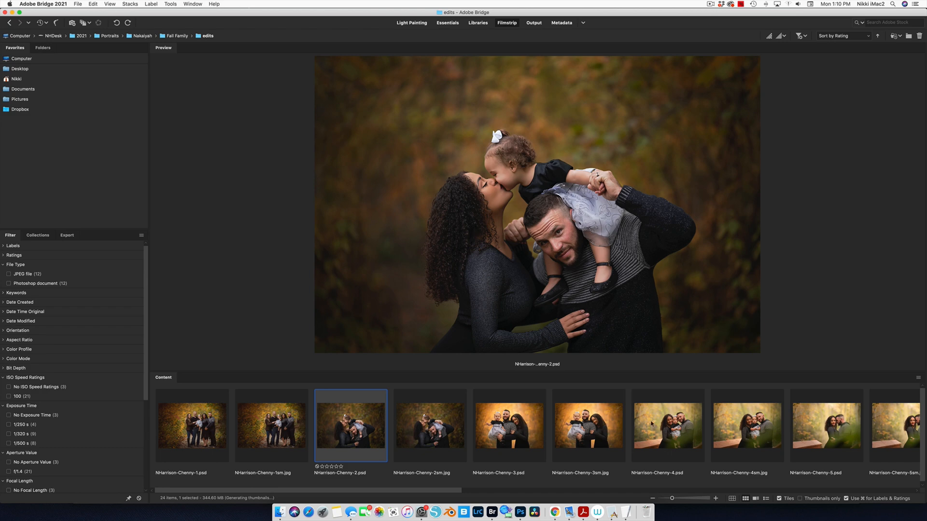
{"action": "left_click", "coordinate": [682, 434]}
{"action": "scroll", "coordinate": [680, 432], "scroll_direction": "down", "scroll_amount": 4}
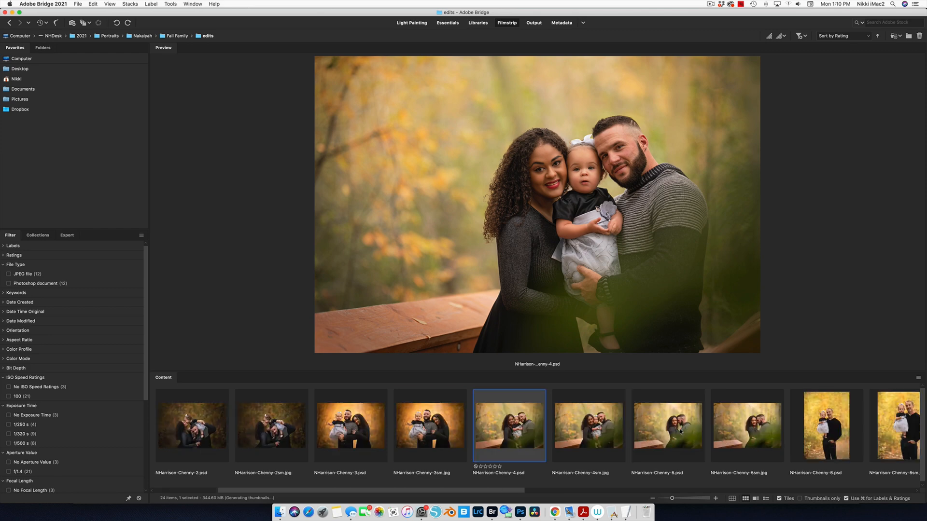
{"action": "left_click", "coordinate": [506, 430]}
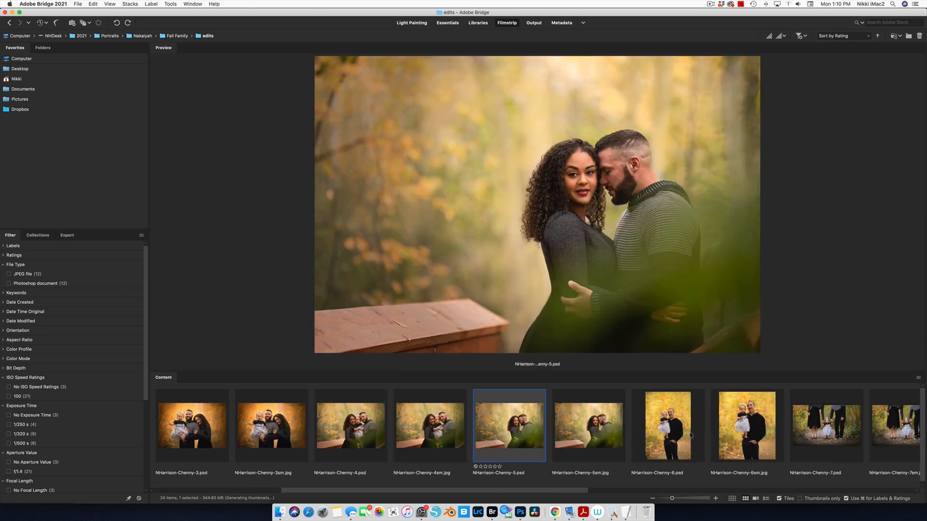
{"action": "scroll", "coordinate": [691, 436], "scroll_direction": "down", "scroll_amount": 3}
{"action": "left_click", "coordinate": [515, 423]}
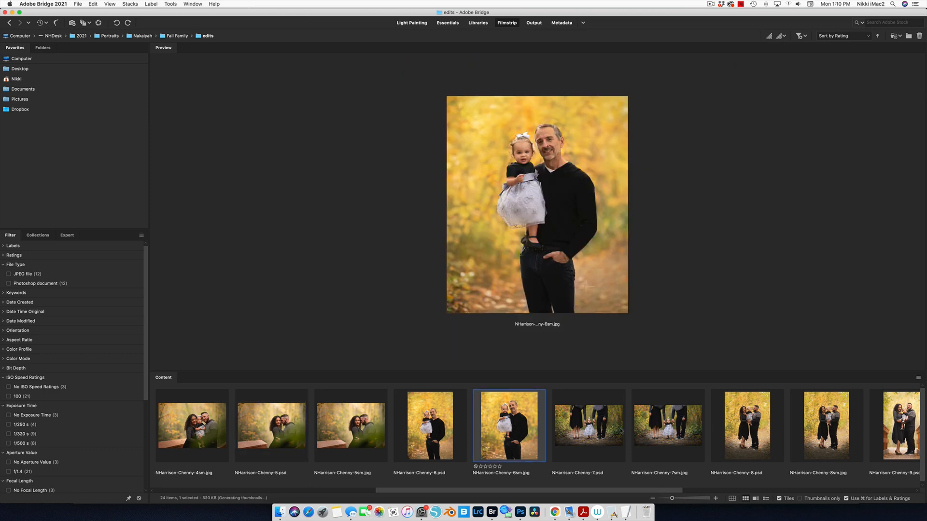
{"action": "left_click", "coordinate": [621, 431]}
{"action": "scroll", "coordinate": [622, 431], "scroll_direction": "down", "scroll_amount": 3}
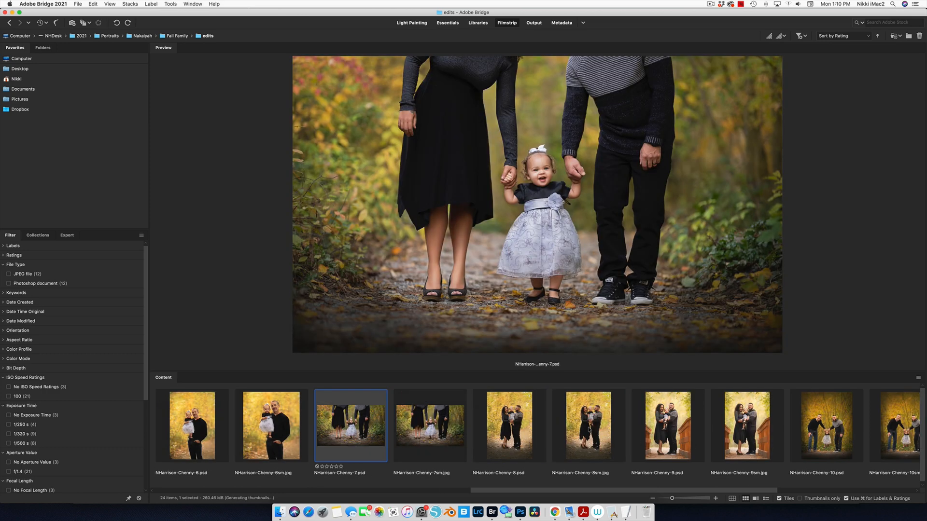
{"action": "left_click", "coordinate": [516, 431]}
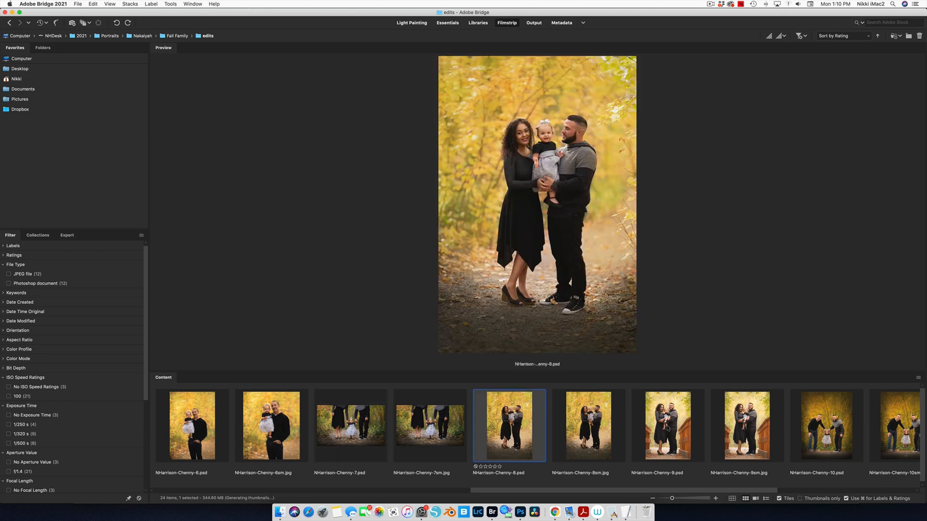
{"action": "left_click", "coordinate": [668, 427]}
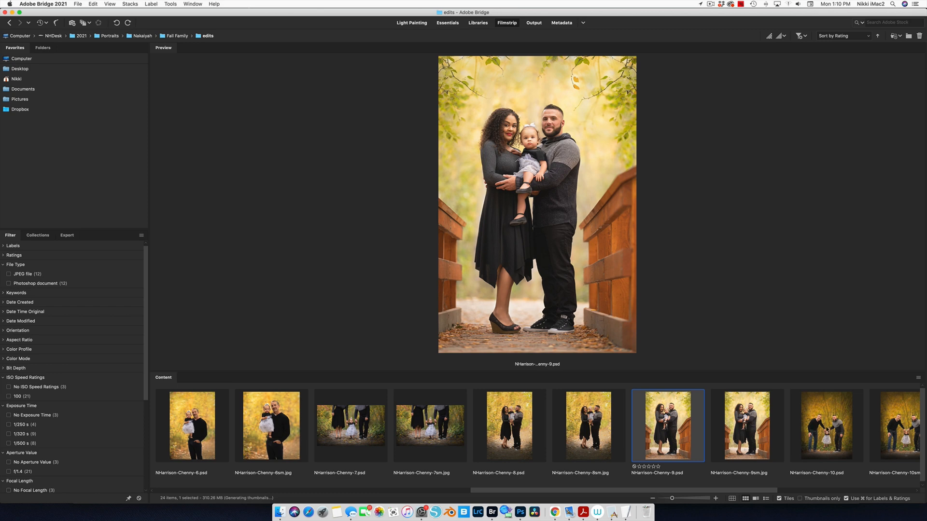
{"action": "left_click", "coordinate": [819, 429]}
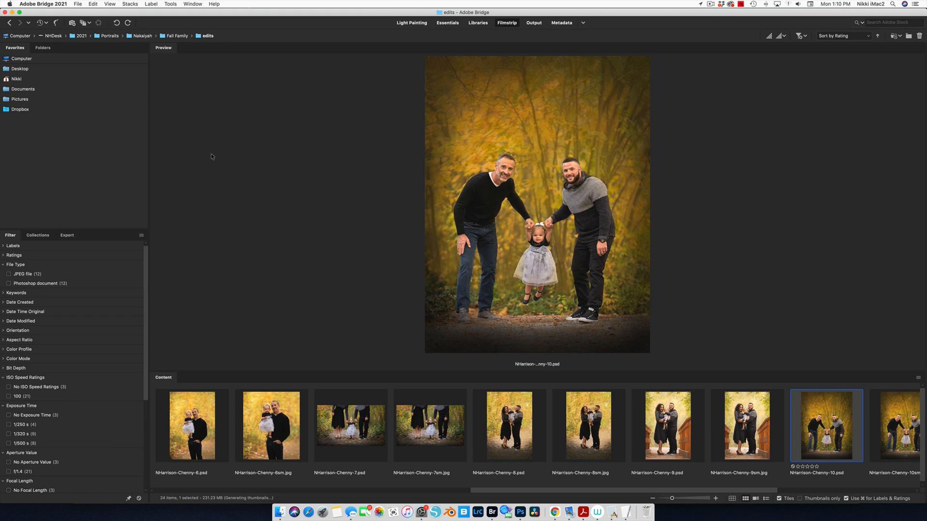
- Go up to the Fall Family folder and switch to Photoshop
{"action": "left_click", "coordinate": [172, 36]}
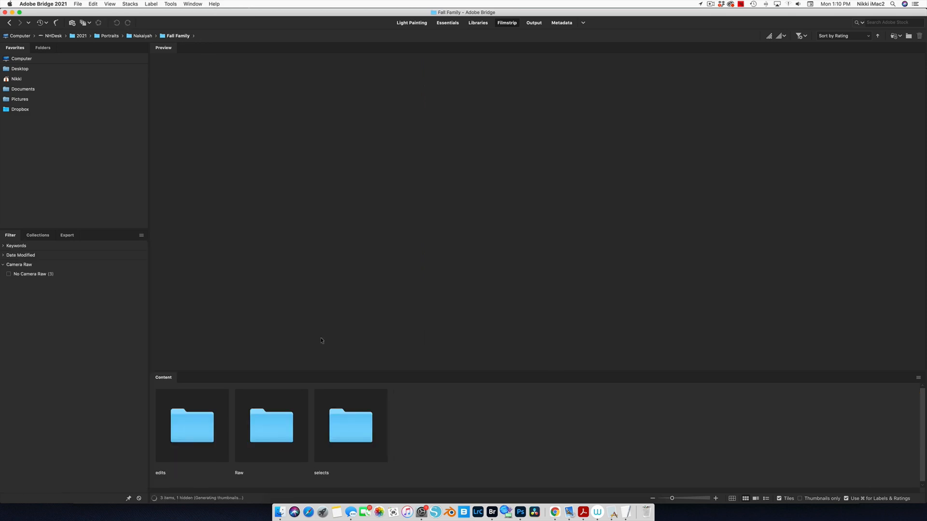
{"action": "left_click", "coordinate": [521, 512]}
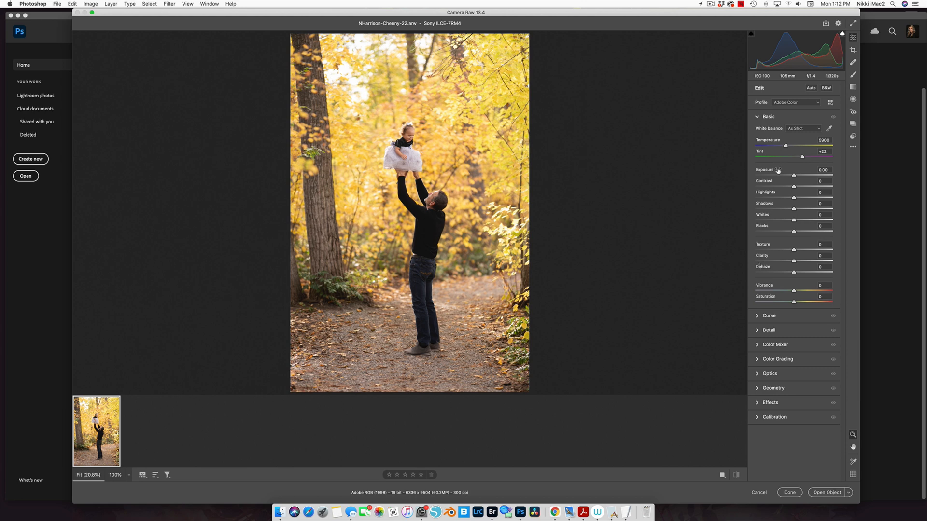
- Flatten the raw photo's tones with Contrast -46, Highlights -84, Shadows +58, Whites -39, Blacks +58, Clarity -25 and Dehaze +27
{"action": "left_click_drag", "start_coordinate": [793, 197], "coordinate": [761, 197]}
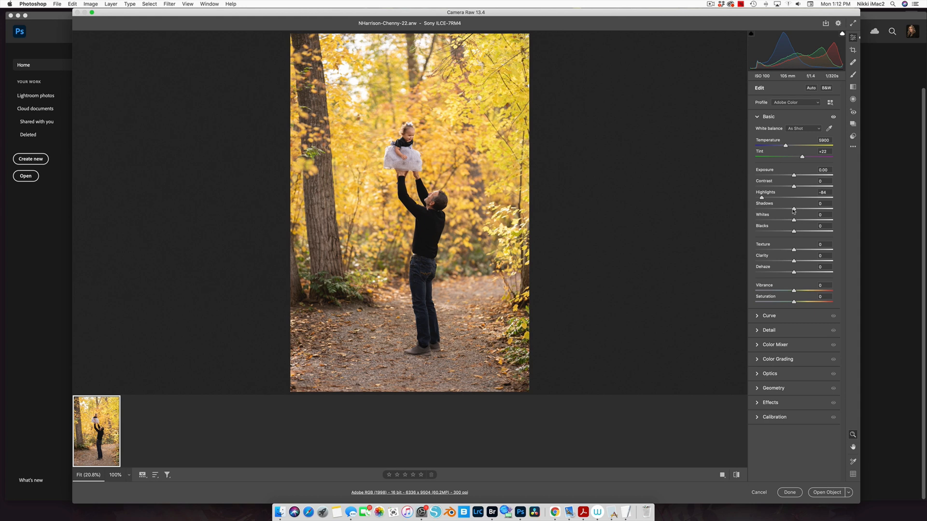
{"action": "left_click_drag", "start_coordinate": [794, 211], "coordinate": [816, 232]}
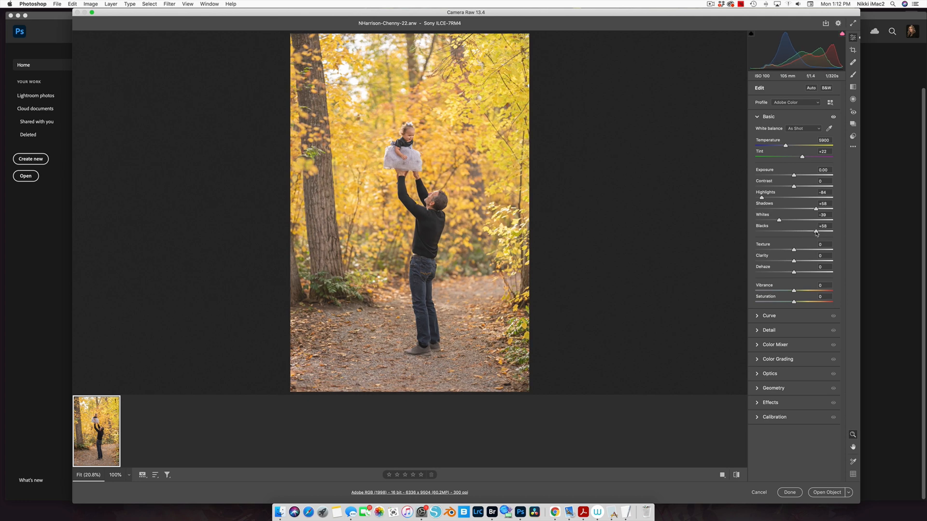
{"action": "left_click_drag", "start_coordinate": [793, 187], "coordinate": [776, 188]}
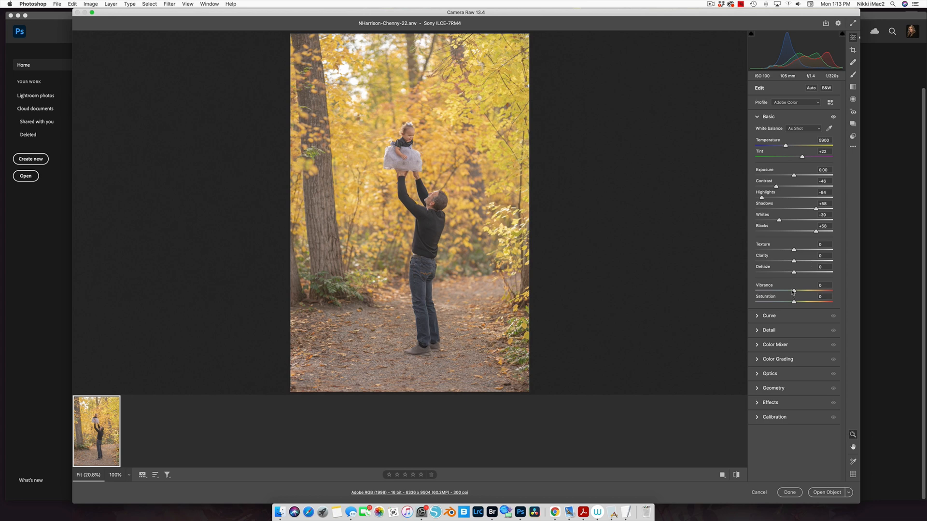
{"action": "left_click_drag", "start_coordinate": [794, 261], "coordinate": [785, 262]}
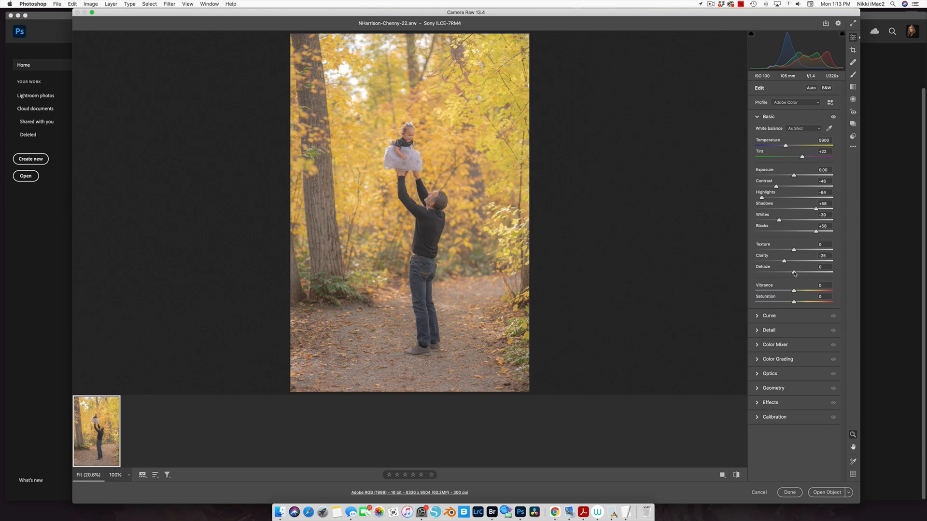
{"action": "mouse_move", "coordinate": [794, 274]}
{"action": "left_mouse_down"}
{"action": "mouse_move", "coordinate": [760, 273]}
{"action": "mouse_move", "coordinate": [805, 276]}
{"action": "left_mouse_up"}
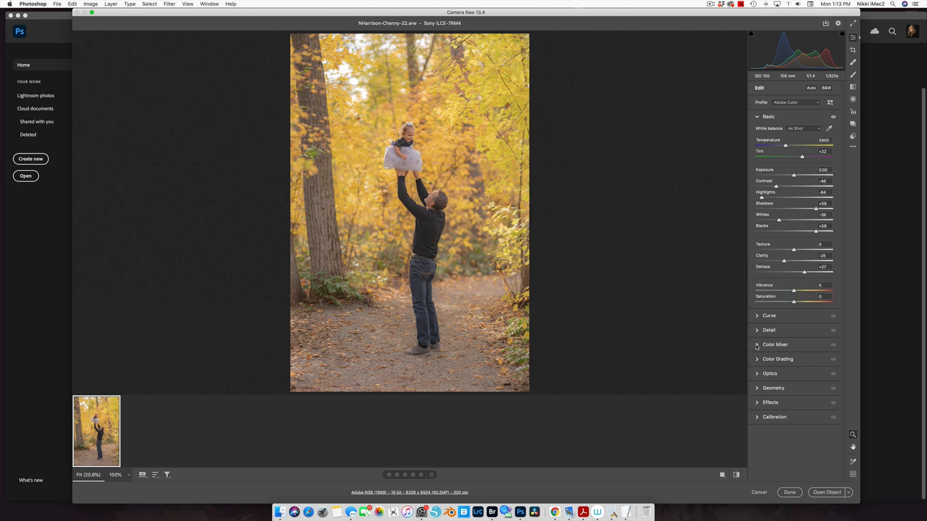
- Fine-tune the yellow and orange hues in the Color Mixer, and set luminance to Oranges -25, Yellows -22 and Greens -33
{"action": "left_click", "coordinate": [757, 345]}
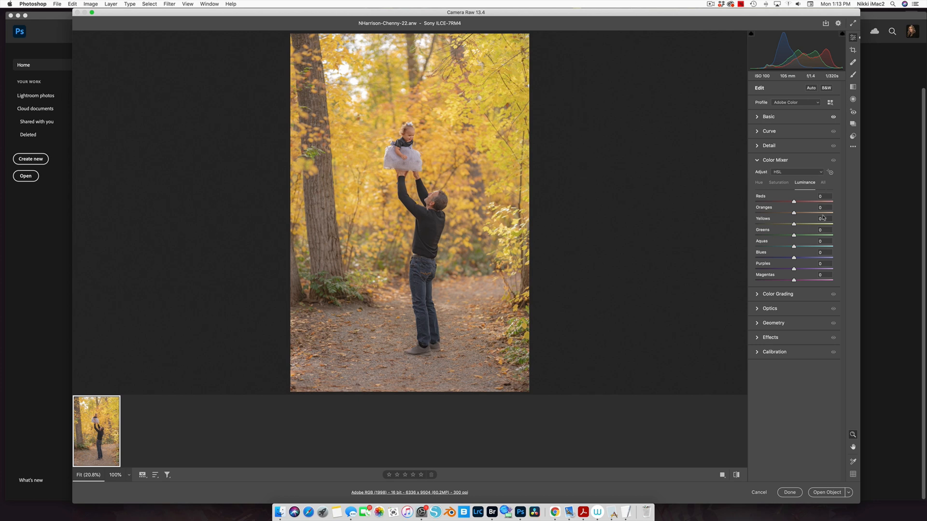
{"action": "left_click", "coordinate": [759, 182]}
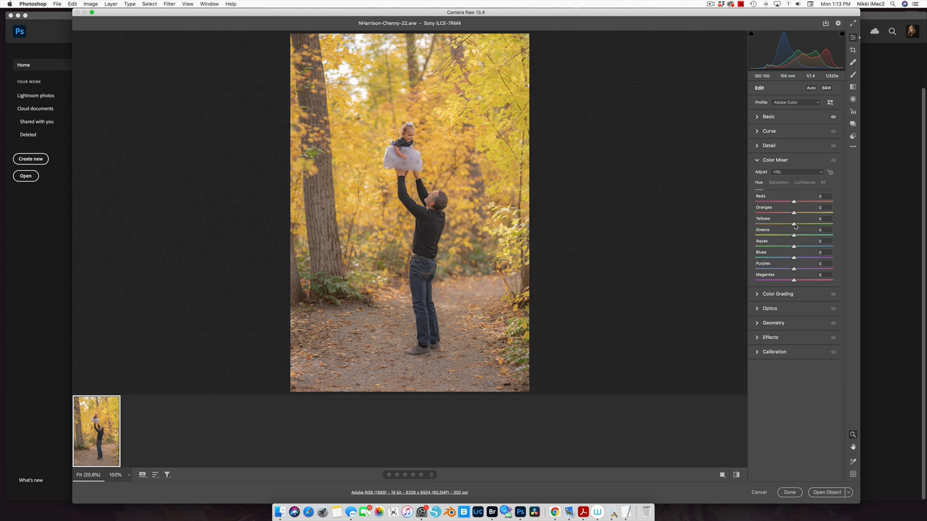
{"action": "mouse_move", "coordinate": [794, 225]}
{"action": "left_mouse_down"}
{"action": "mouse_move", "coordinate": [805, 226]}
{"action": "mouse_move", "coordinate": [778, 225]}
{"action": "mouse_move", "coordinate": [797, 225]}
{"action": "left_mouse_up"}
{"action": "mouse_move", "coordinate": [794, 214]}
{"action": "left_mouse_down"}
{"action": "mouse_move", "coordinate": [770, 214]}
{"action": "mouse_move", "coordinate": [796, 214]}
{"action": "left_mouse_up"}
{"action": "mouse_move", "coordinate": [794, 214]}
{"action": "left_mouse_down"}
{"action": "mouse_move", "coordinate": [758, 214]}
{"action": "mouse_move", "coordinate": [809, 215]}
{"action": "mouse_move", "coordinate": [735, 211]}
{"action": "mouse_move", "coordinate": [814, 216]}
{"action": "mouse_move", "coordinate": [782, 215]}
{"action": "mouse_move", "coordinate": [792, 216]}
{"action": "left_mouse_up"}
{"action": "left_click", "coordinate": [805, 183]}
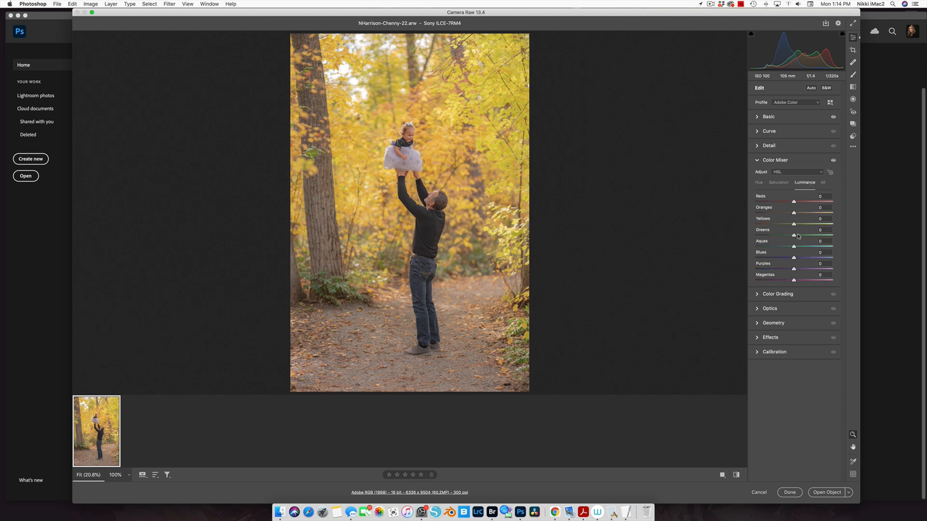
{"action": "mouse_move", "coordinate": [793, 224]}
{"action": "left_mouse_down"}
{"action": "mouse_move", "coordinate": [745, 225]}
{"action": "mouse_move", "coordinate": [786, 225]}
{"action": "mouse_move", "coordinate": [787, 236]}
{"action": "mouse_move", "coordinate": [792, 214]}
{"action": "mouse_move", "coordinate": [784, 215]}
{"action": "left_mouse_up"}
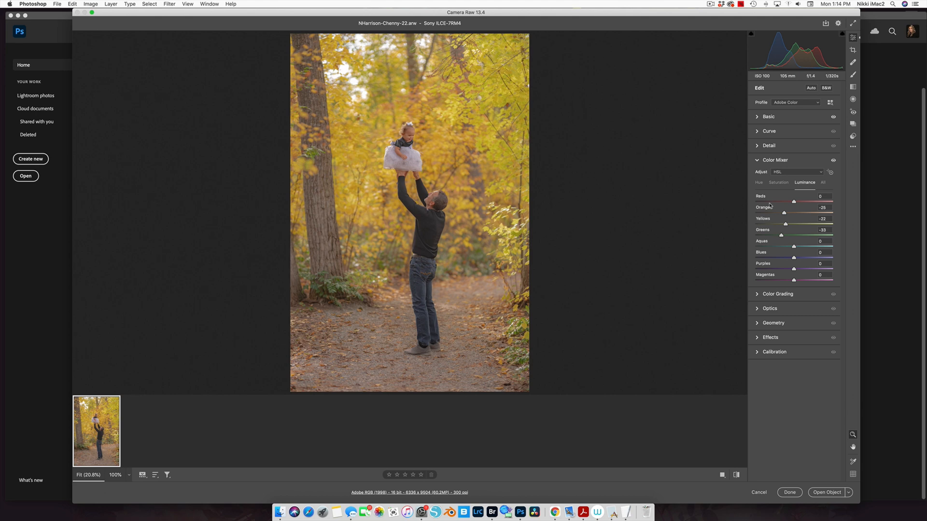
- Set the Vignetting effect to +2
{"action": "left_click", "coordinate": [757, 337]}
{"action": "mouse_move", "coordinate": [793, 274]}
{"action": "left_mouse_down"}
{"action": "mouse_move", "coordinate": [759, 274]}
{"action": "mouse_move", "coordinate": [793, 277]}
{"action": "left_mouse_up"}
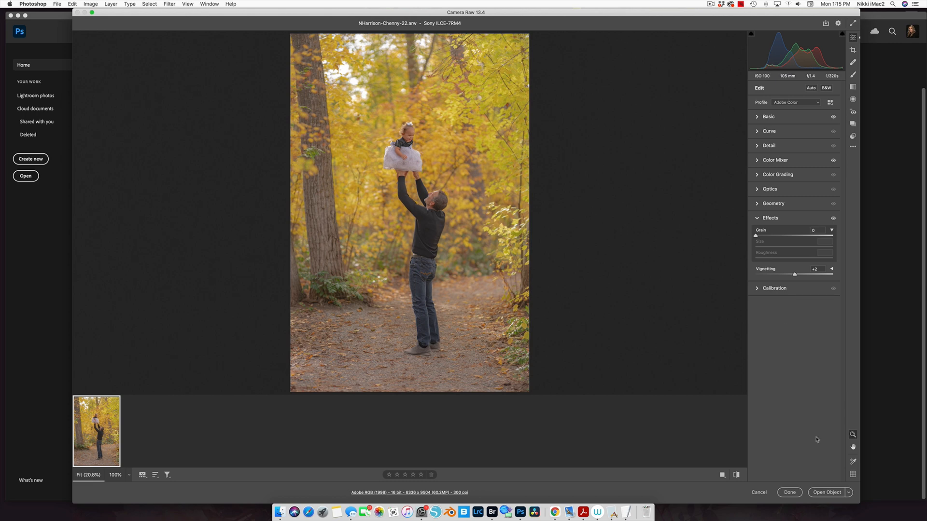
- Shape an S-shaped point curve with a shadow point at input 60, output 31 and a highlight point at about input 178, output 189
{"action": "left_click", "coordinate": [757, 131]}
{"action": "left_click_drag", "start_coordinate": [773, 213], "coordinate": [776, 220]}
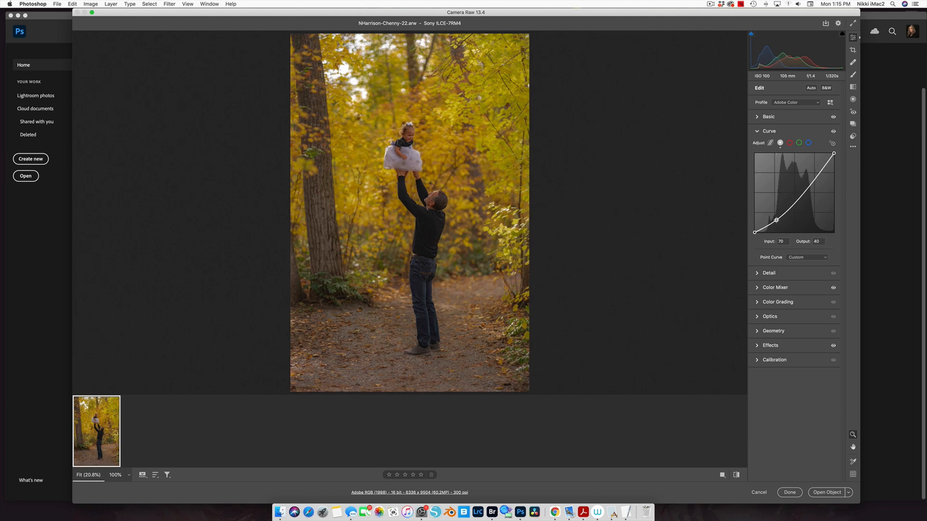
{"action": "left_click_drag", "start_coordinate": [813, 182], "coordinate": [812, 177]}
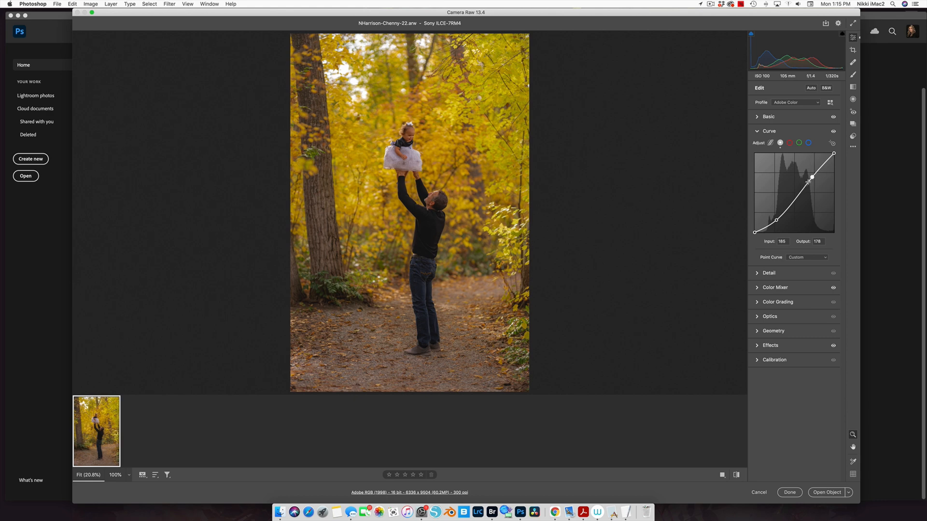
{"action": "left_click_drag", "start_coordinate": [809, 178], "coordinate": [810, 174]}
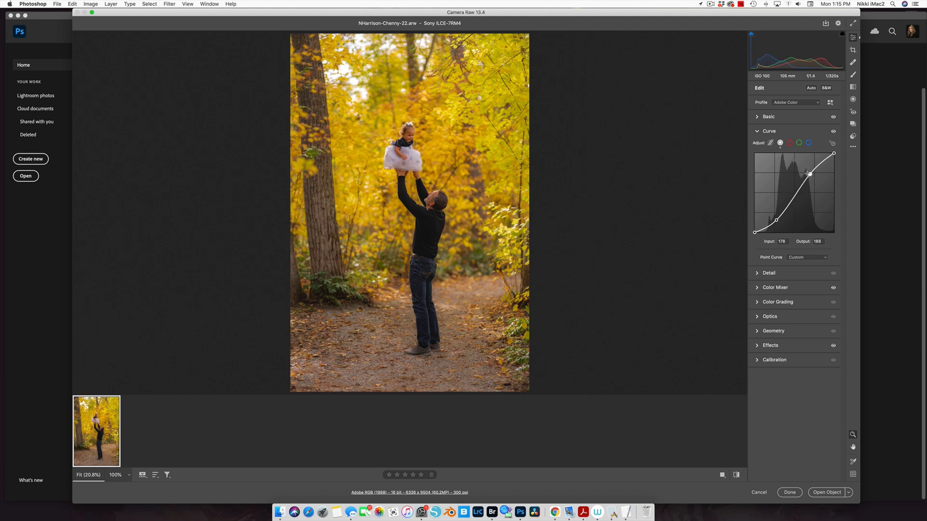
{"action": "left_click_drag", "start_coordinate": [777, 221], "coordinate": [773, 222]}
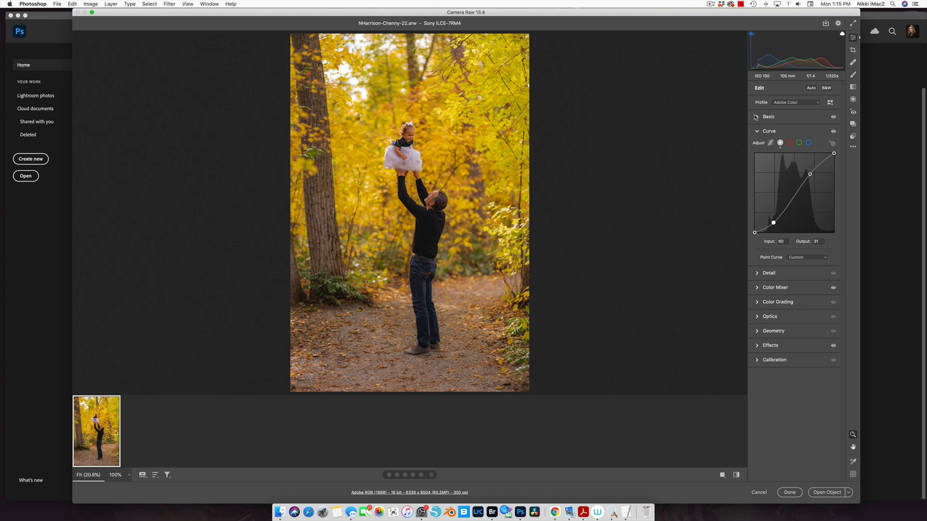
- Refine the basic tones by setting Contrast to -61, Highlights to -97 and Blacks to +42
{"action": "left_click", "coordinate": [764, 117]}
{"action": "left_click_drag", "start_coordinate": [776, 187], "coordinate": [768, 198]}
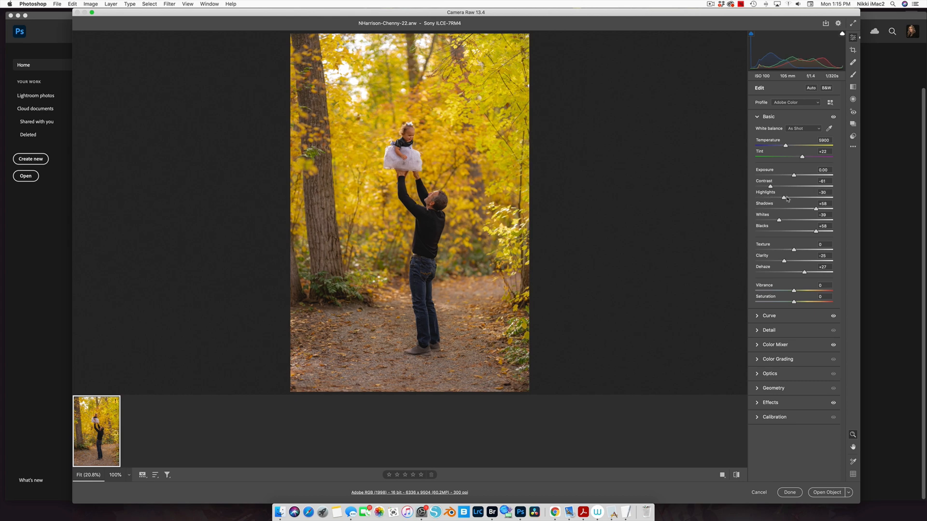
{"action": "left_click", "coordinate": [757, 197]}
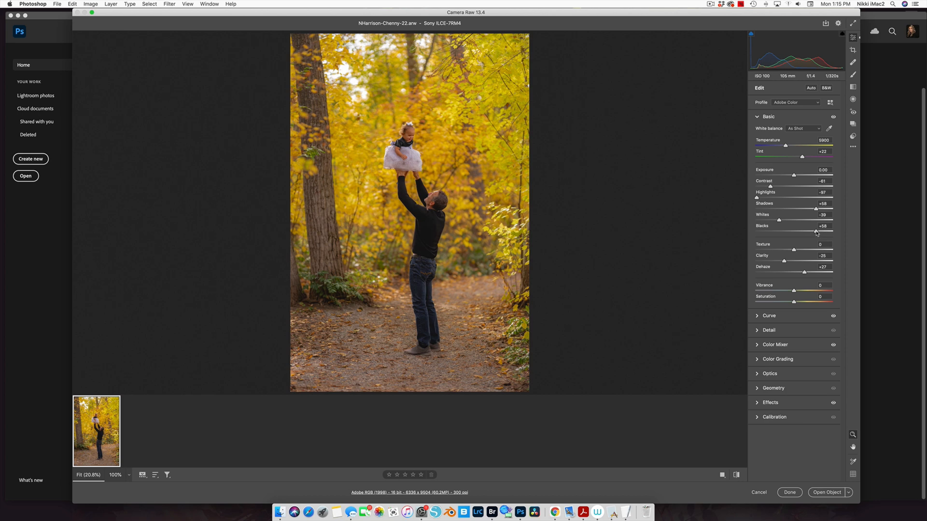
{"action": "left_click_drag", "start_coordinate": [816, 234], "coordinate": [810, 232]}
- Open the raw photo as a smart object and create an independent smart object copy of its layer
{"action": "left_click", "coordinate": [826, 495]}
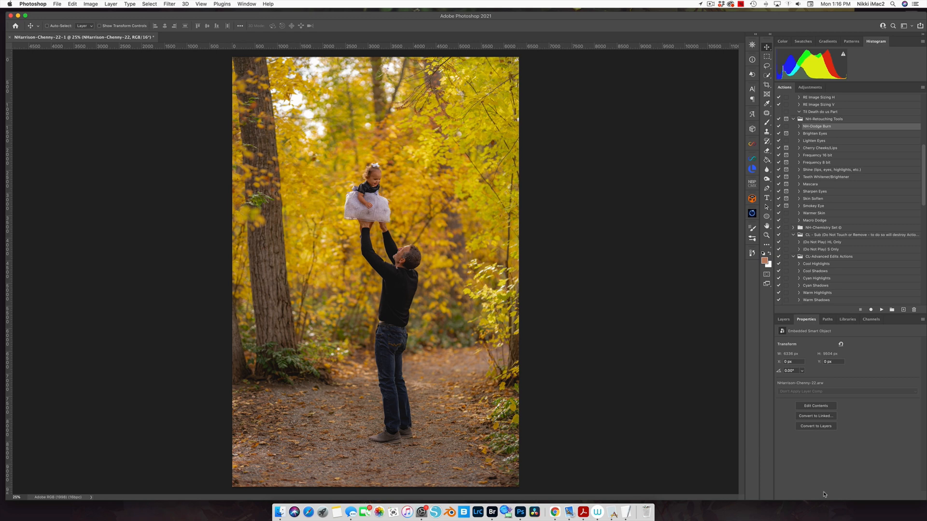
{"action": "left_click", "coordinate": [784, 319]}
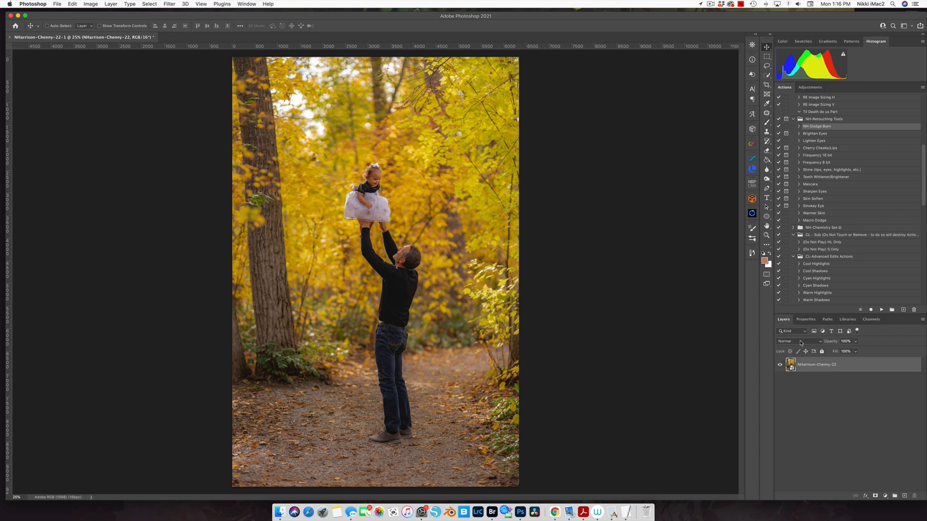
{"action": "right_click", "coordinate": [823, 367]}
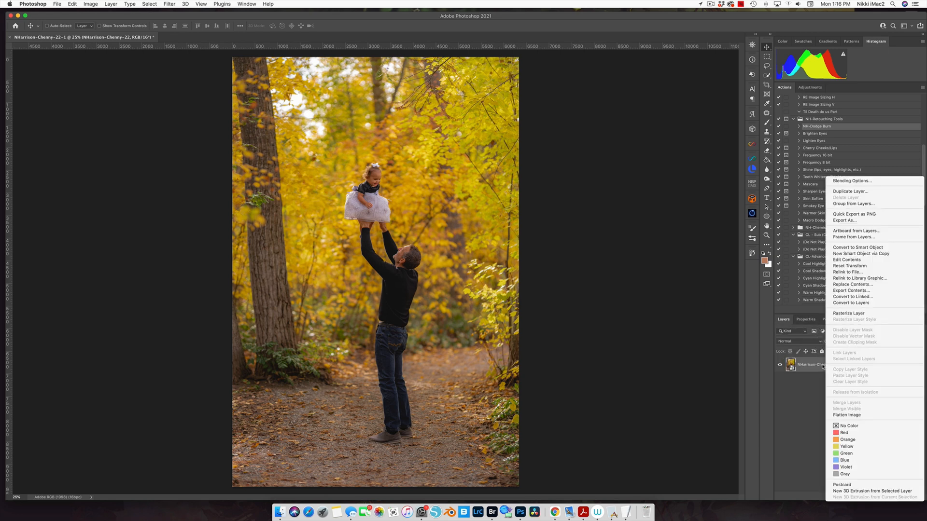
{"action": "left_click", "coordinate": [864, 254]}
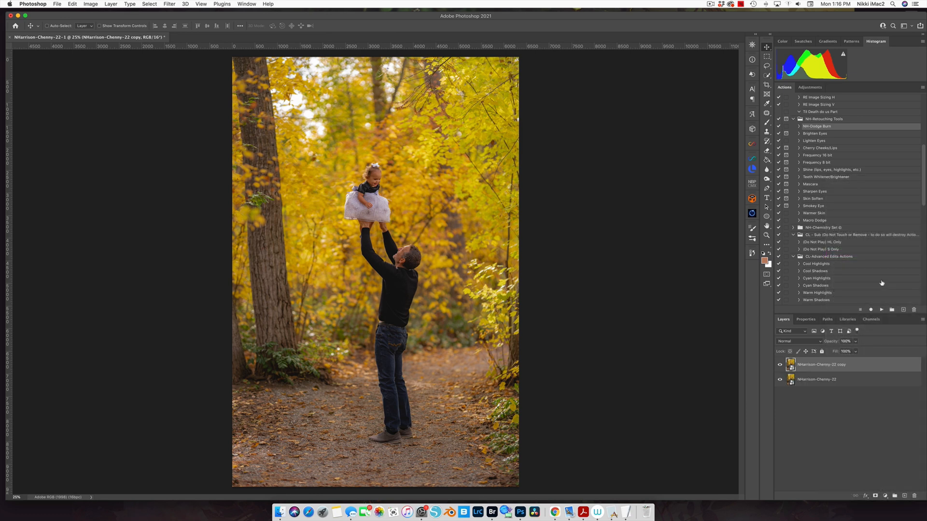
- Reopen the raw settings of the lower smart object layer and raise Highlights to -1
{"action": "double_click", "coordinate": [791, 381]}
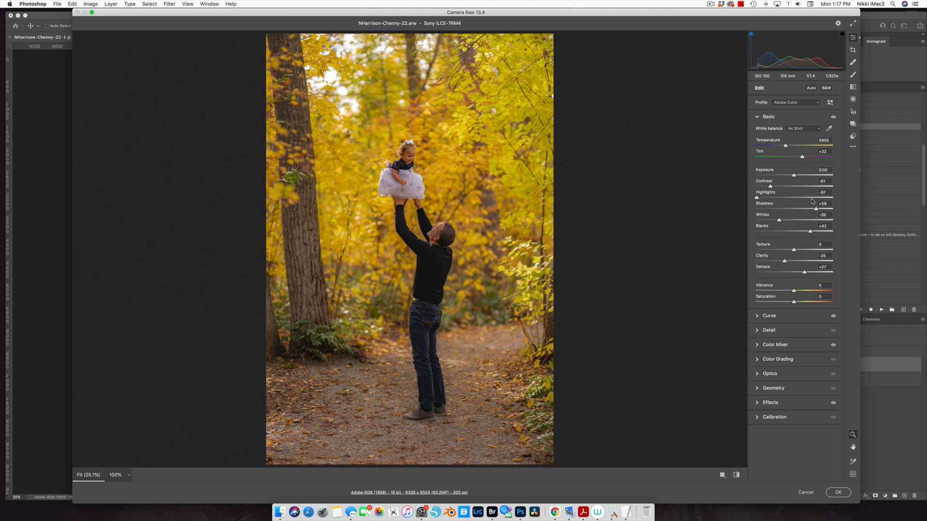
{"action": "left_click_drag", "start_coordinate": [757, 198], "coordinate": [793, 199]}
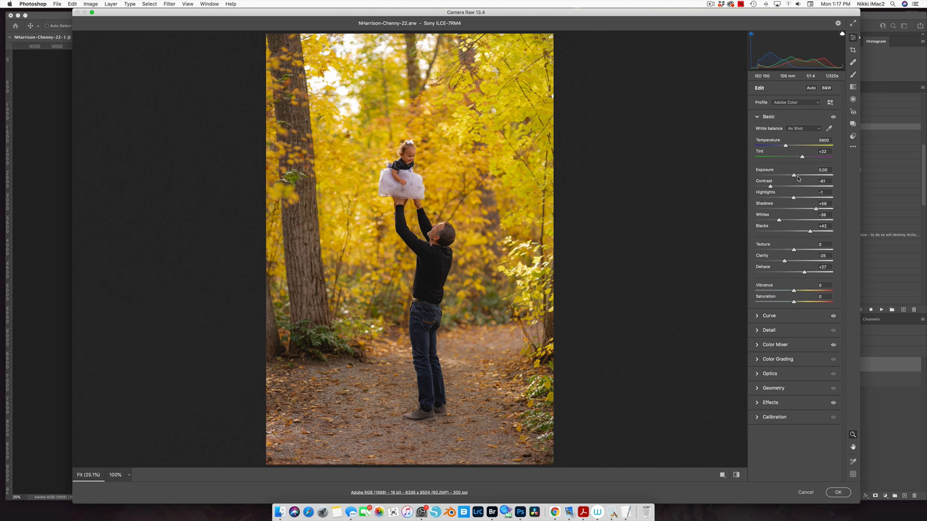
{"action": "left_click_drag", "start_coordinate": [795, 178], "coordinate": [796, 178]}
- Brighten the point curve by moving the shadow point to input 82, output 73 and lifting the highlight point
{"action": "left_click", "coordinate": [762, 317]}
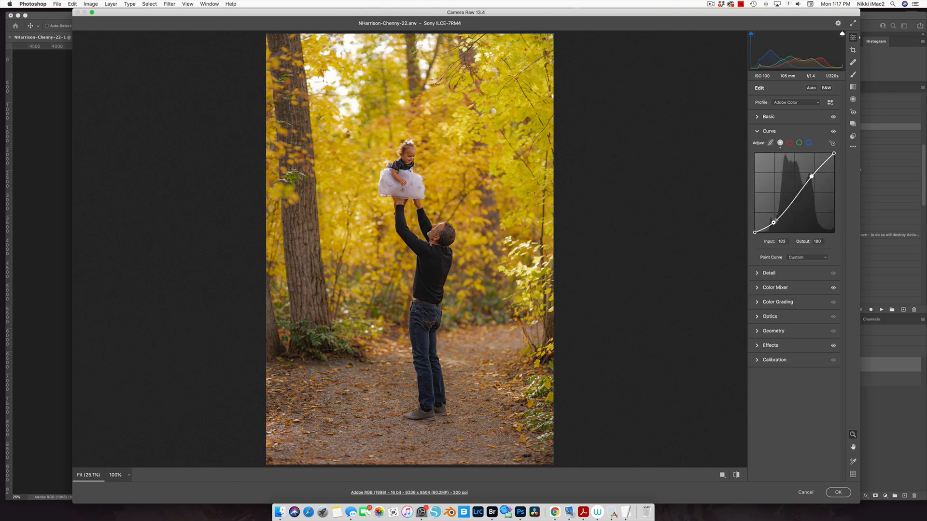
{"action": "left_click_drag", "start_coordinate": [773, 223], "coordinate": [777, 213]}
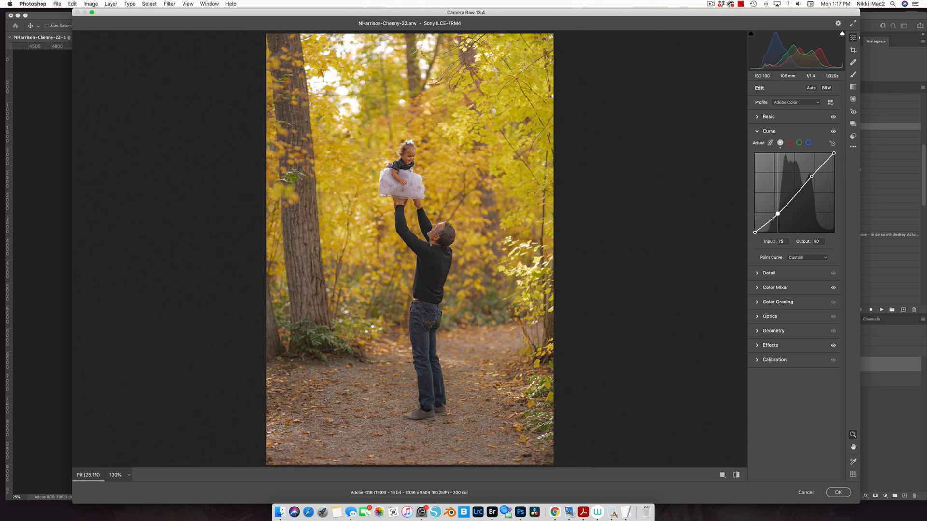
{"action": "left_click_drag", "start_coordinate": [811, 176], "coordinate": [804, 171]}
{"action": "left_click_drag", "start_coordinate": [778, 213], "coordinate": [780, 210]}
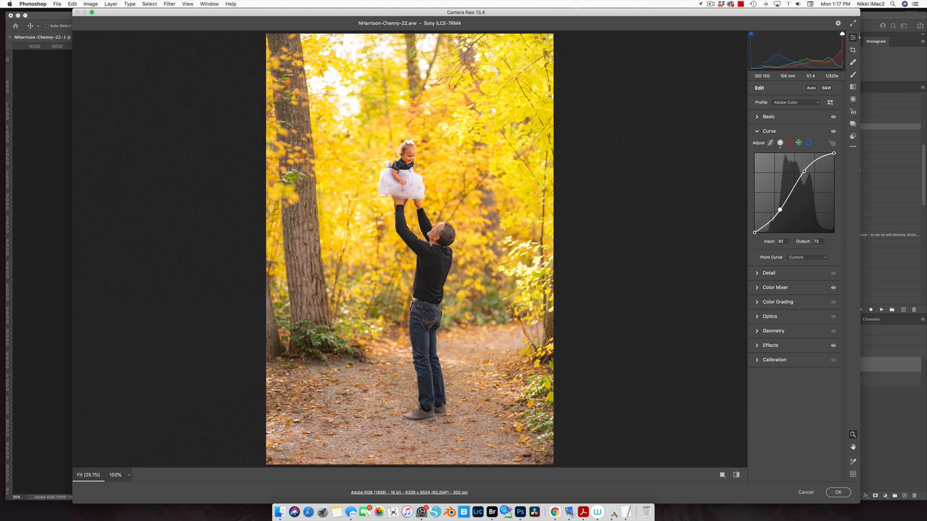
- Raise the basic Exposure to +0.20
{"action": "left_click", "coordinate": [760, 131]}
{"action": "left_click", "coordinate": [764, 117]}
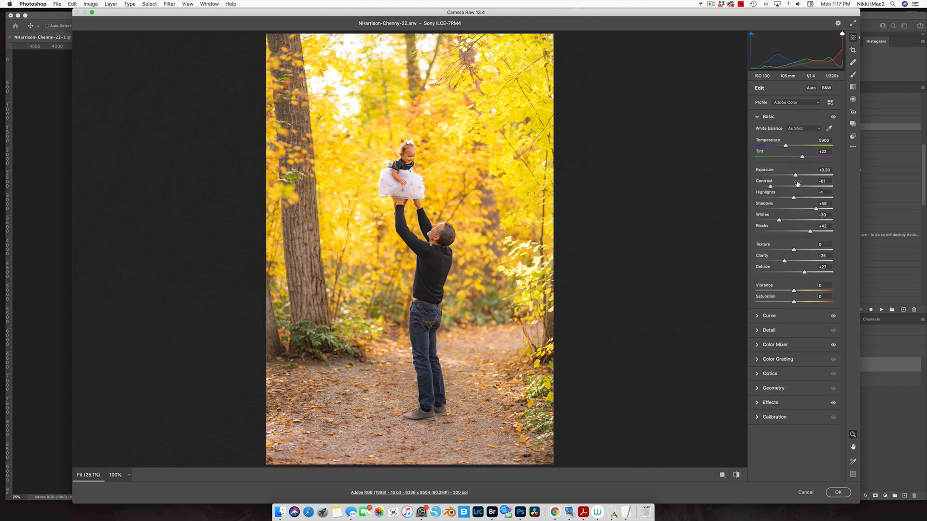
{"action": "left_click_drag", "start_coordinate": [772, 187], "coordinate": [789, 198]}
- Set the color mixer Luminance to Reds +22, Oranges -10 and Yellows -15, and apply the raw settings
{"action": "left_click", "coordinate": [758, 345]}
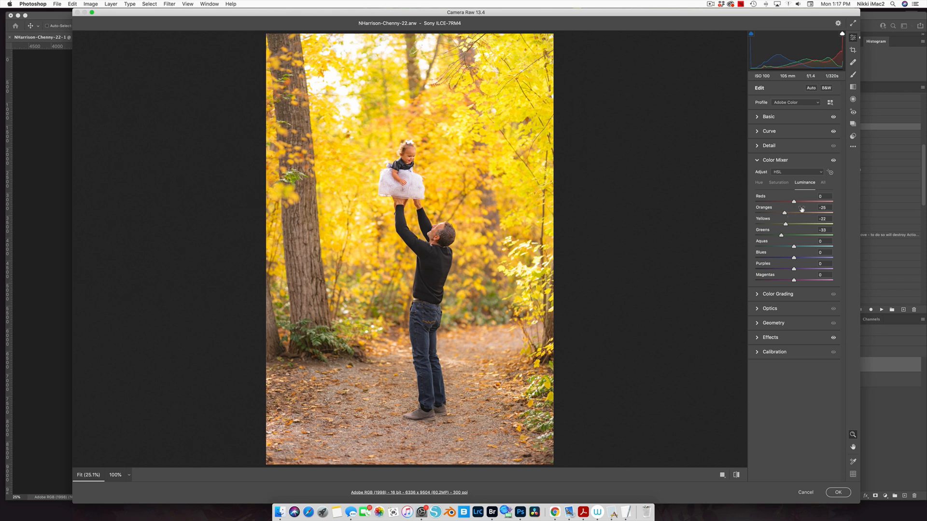
{"action": "left_click_drag", "start_coordinate": [785, 213], "coordinate": [791, 215]}
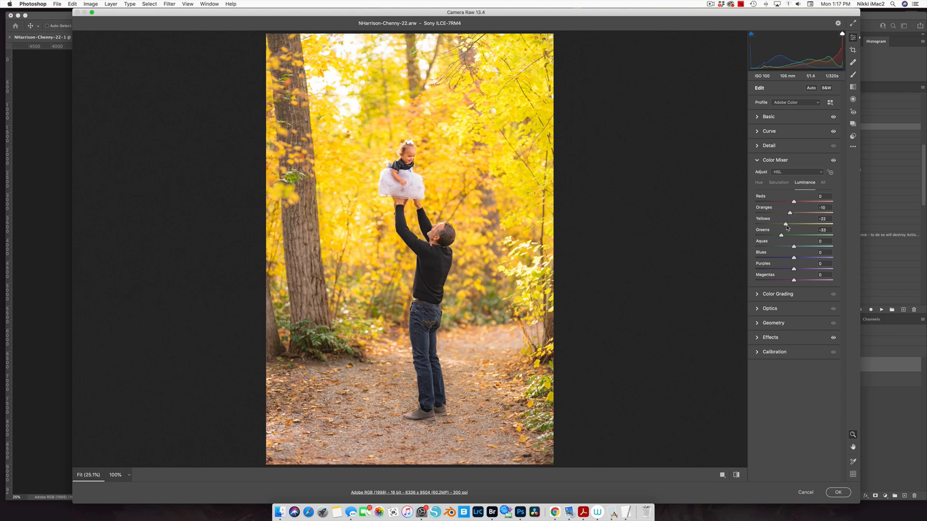
{"action": "left_click_drag", "start_coordinate": [786, 225], "coordinate": [802, 204]}
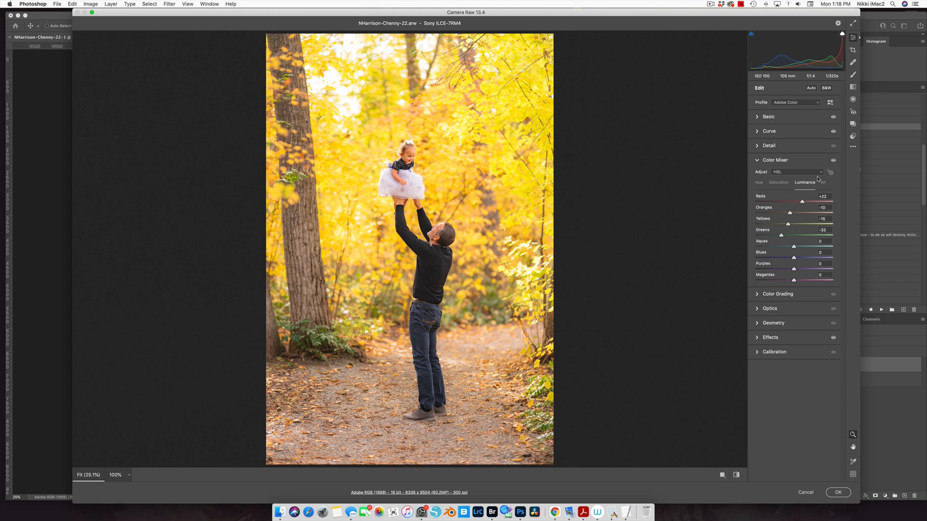
{"action": "left_click", "coordinate": [846, 491]}
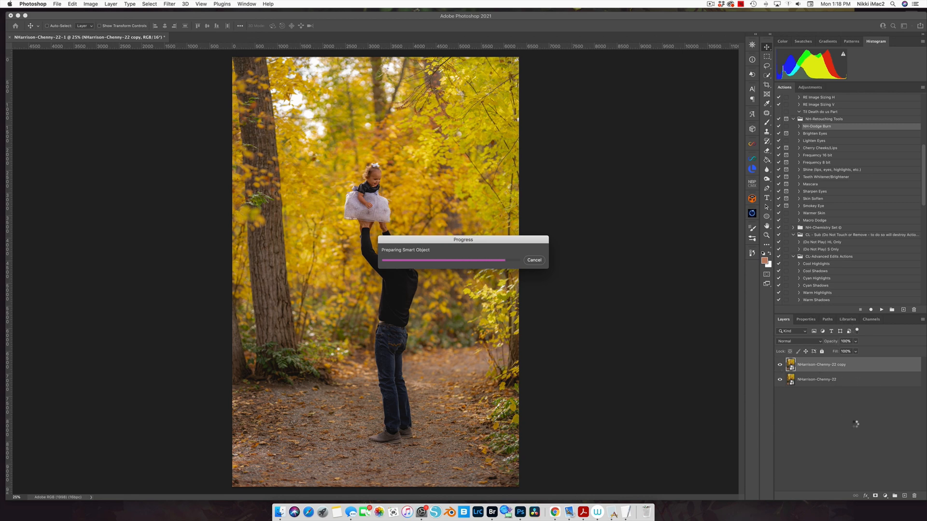
- Add a black layer mask to the brighter smart object copy and set the Brush flow to 29%
{"action": "left_click", "coordinate": [875, 496], "text": "alt"}
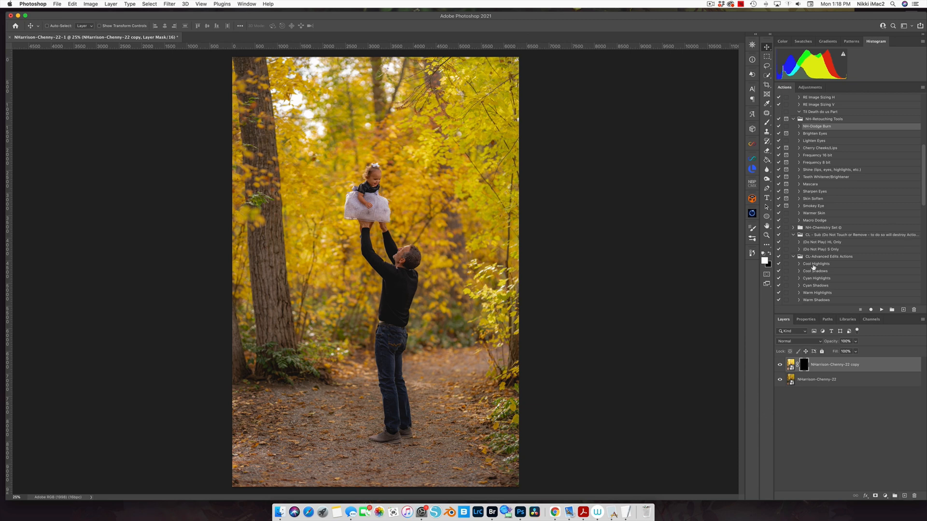
{"action": "left_click", "coordinate": [767, 123]}
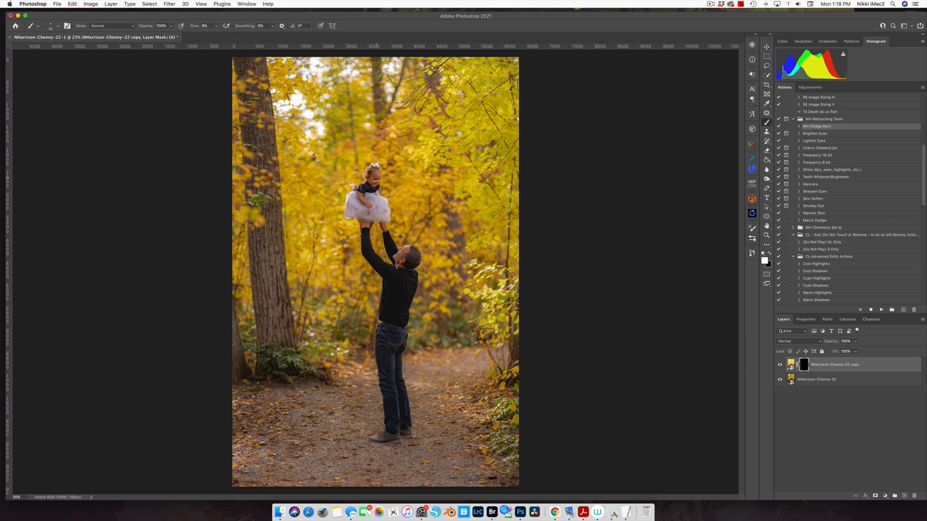
{"action": "left_click_drag", "start_coordinate": [374, 176], "coordinate": [378, 175]}
{"action": "left_click_drag", "start_coordinate": [216, 28], "coordinate": [223, 34]}
- Paint white on the mask over the girl's face and the areas around her to reveal the brighter processing
{"action": "key", "text": "z"}
{"action": "left_click_drag", "start_coordinate": [385, 190], "coordinate": [444, 205]}
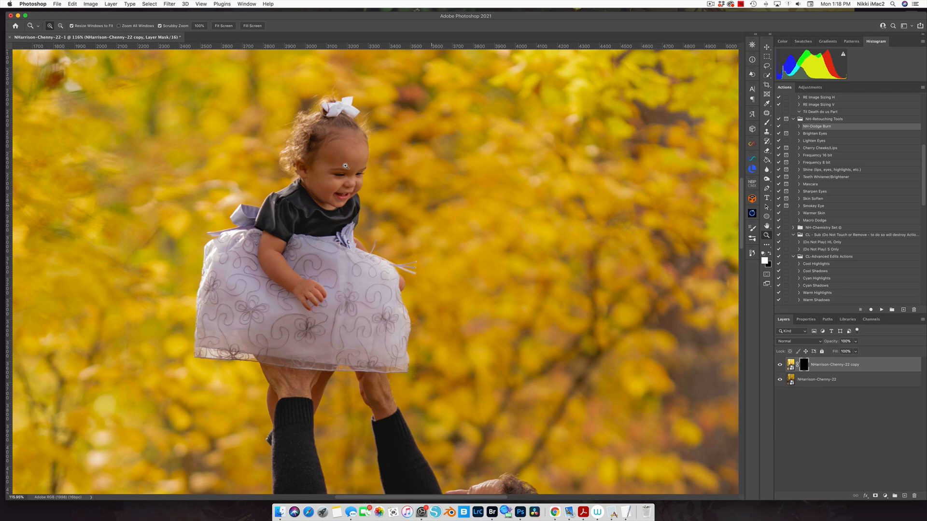
{"action": "key", "text": "b"}
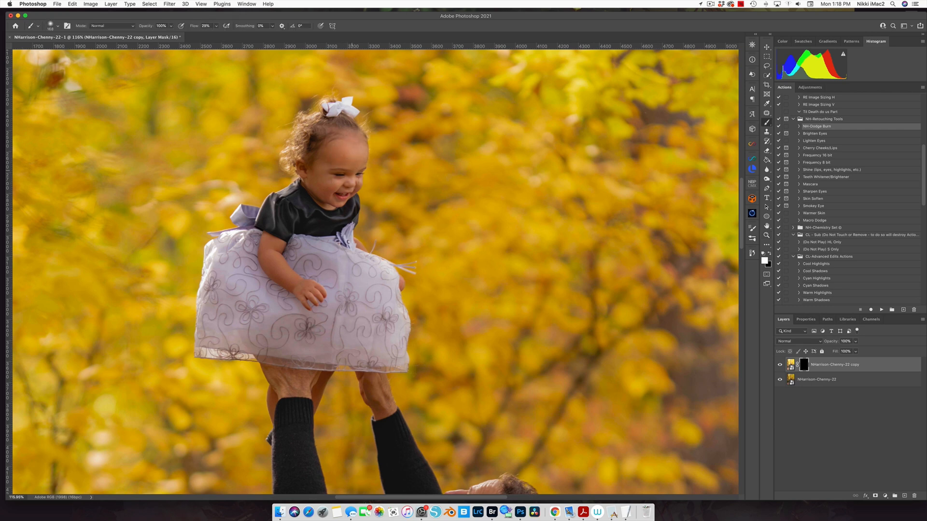
{"action": "left_click_drag", "start_coordinate": [349, 155], "coordinate": [333, 154]}
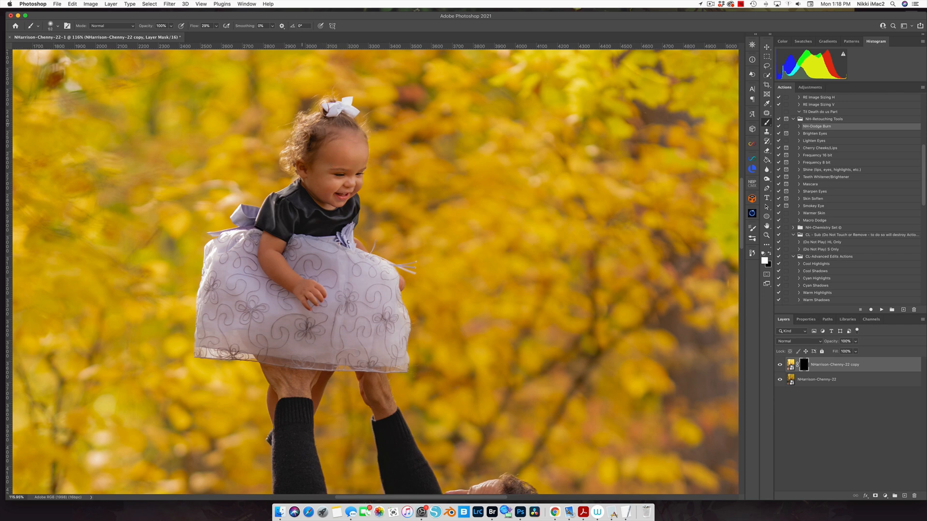
{"action": "left_click_drag", "start_coordinate": [336, 164], "coordinate": [348, 164]}
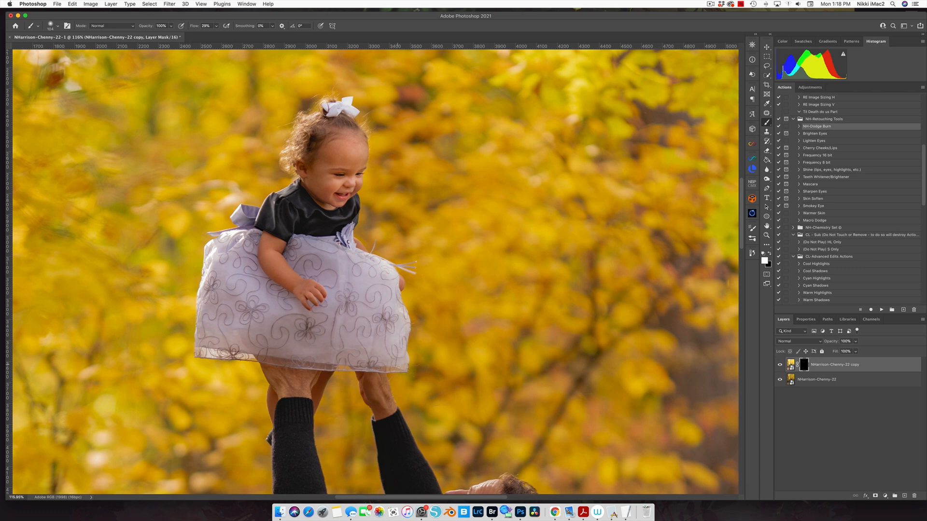
{"action": "left_click_drag", "start_coordinate": [368, 191], "coordinate": [354, 189]}
{"action": "left_click_drag", "start_coordinate": [341, 154], "coordinate": [361, 155]}
- Enlarge the brush and paint white on the mask over the father's face and head to brighten them
{"action": "key", "text": "super+0"}
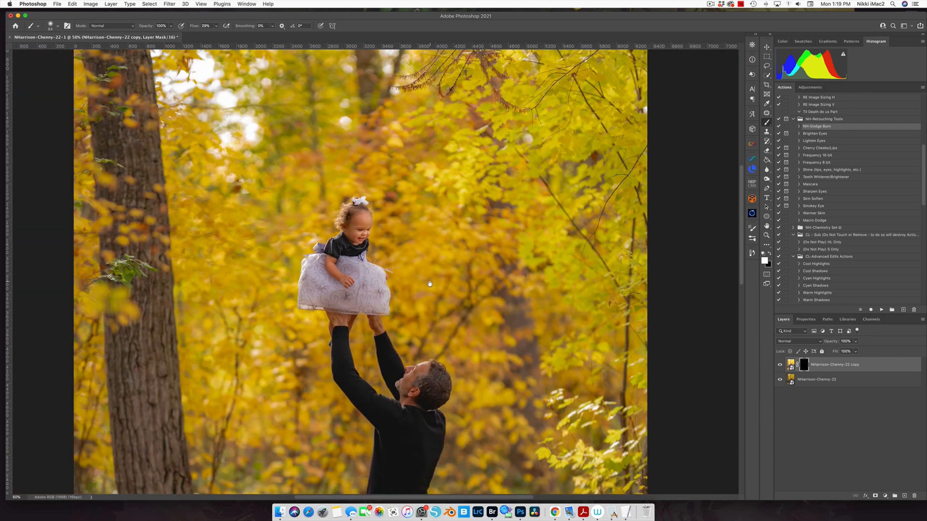
{"action": "left_click_drag", "start_coordinate": [429, 284], "coordinate": [479, 212]}
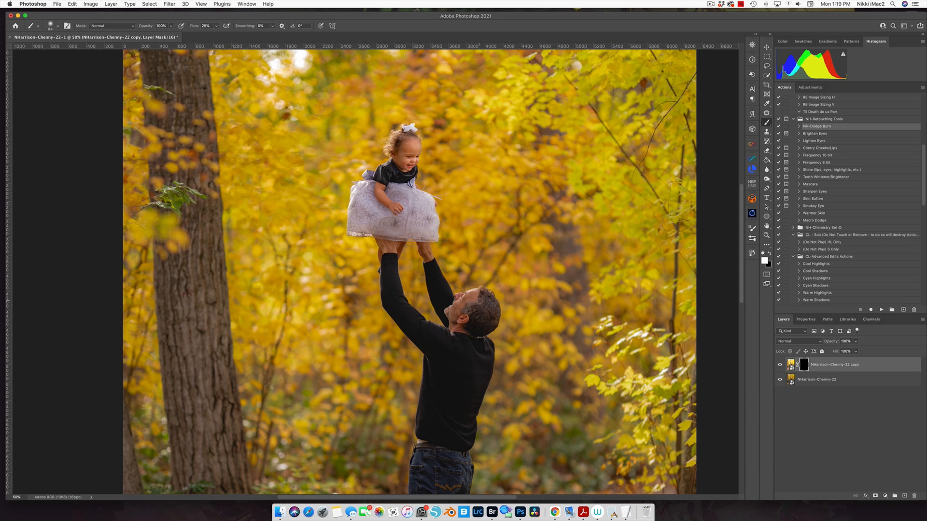
{"action": "left_click_drag", "start_coordinate": [481, 301], "coordinate": [485, 301], "text": "ctrl+alt"}
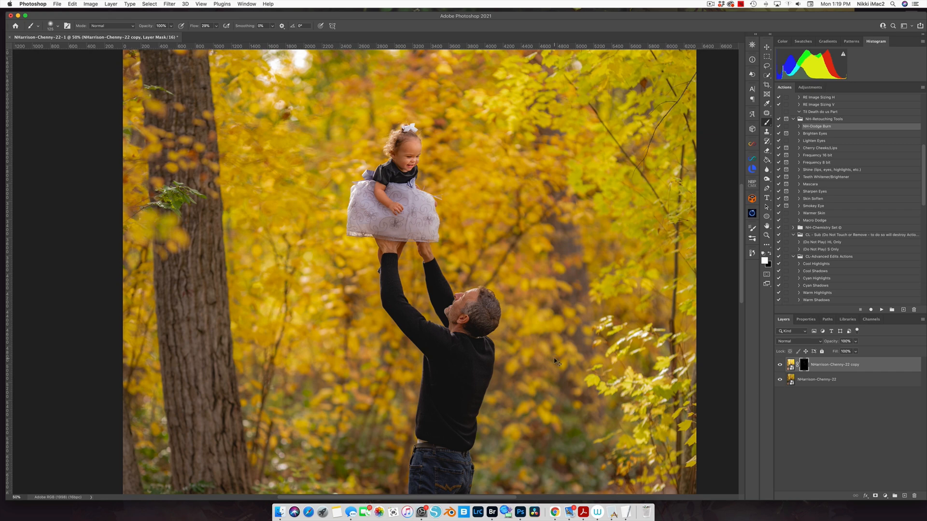
{"action": "key", "text": "super+minus"}
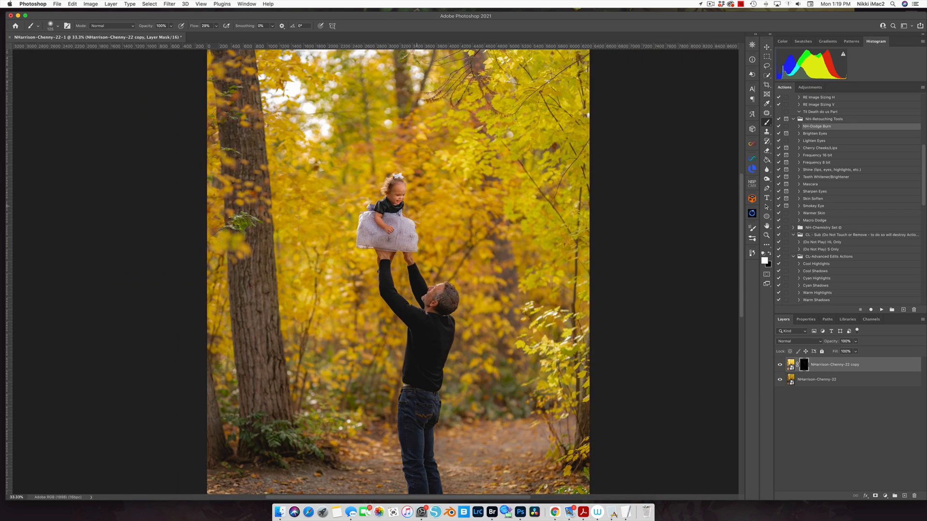
- Refine the mask with more white strokes over the girl's face and hair and the father's hands, adjusting the brush size
{"action": "key", "text": "super+plus"}
{"action": "key", "text": "super+plus"}
{"action": "key", "text": "super+plus"}
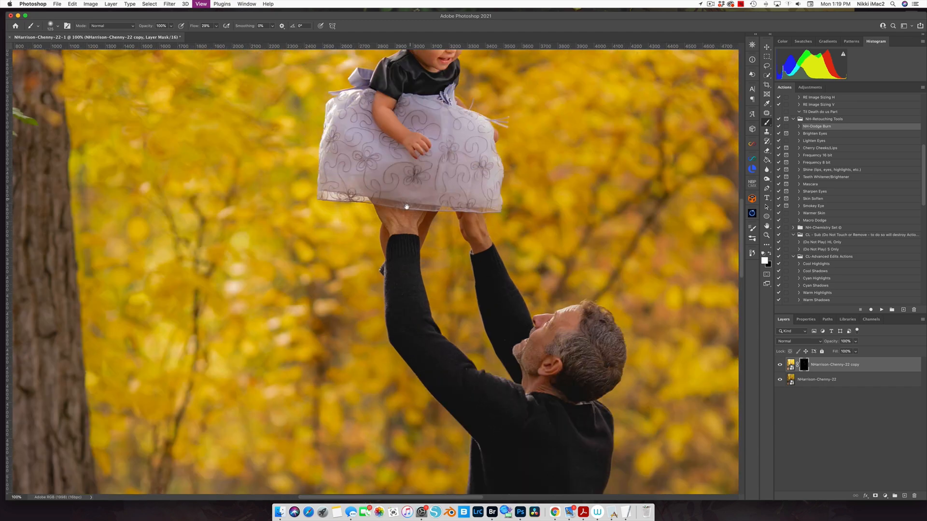
{"action": "left_click_drag", "start_coordinate": [407, 207], "coordinate": [366, 288]}
{"action": "left_click_drag", "start_coordinate": [420, 130], "coordinate": [408, 131]}
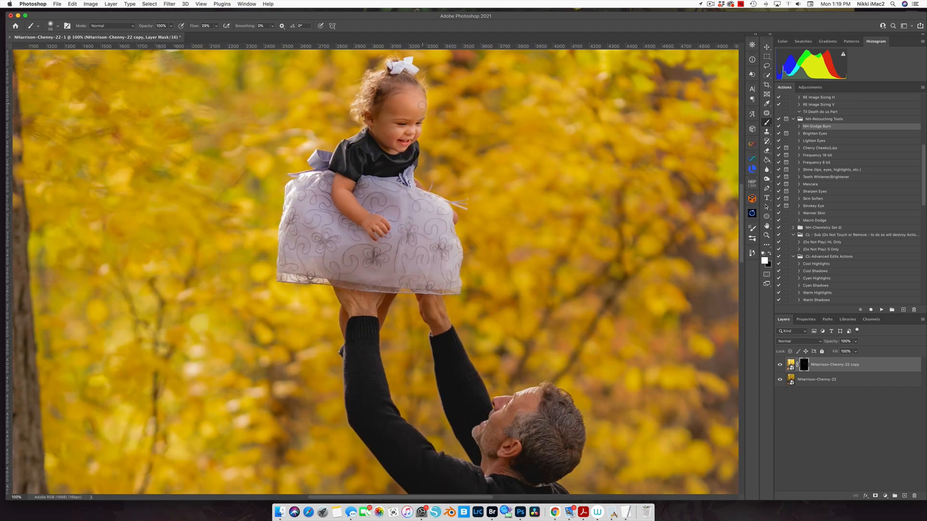
{"action": "left_click_drag", "start_coordinate": [417, 105], "coordinate": [426, 107]}
{"action": "left_click_drag", "start_coordinate": [434, 312], "coordinate": [420, 312]}
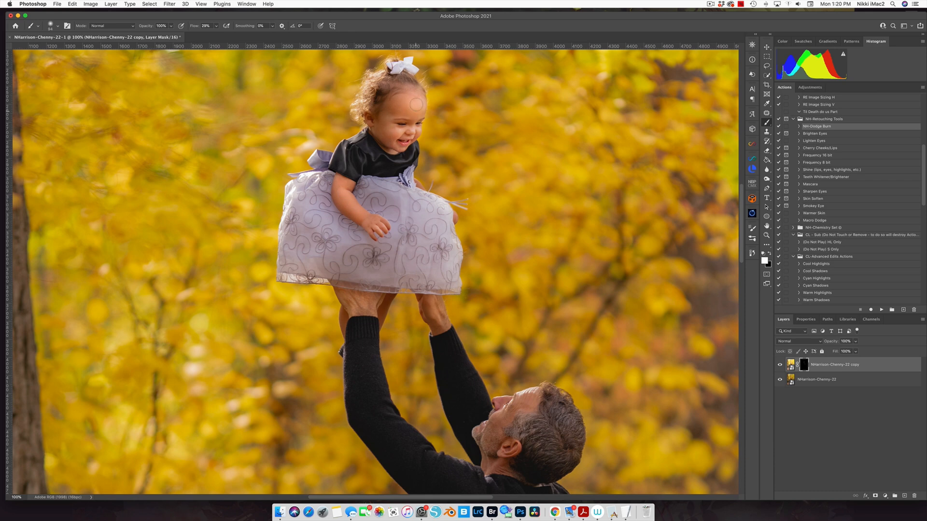
{"action": "left_click_drag", "start_coordinate": [405, 77], "coordinate": [405, 77]}
{"action": "key", "text": "super+0"}
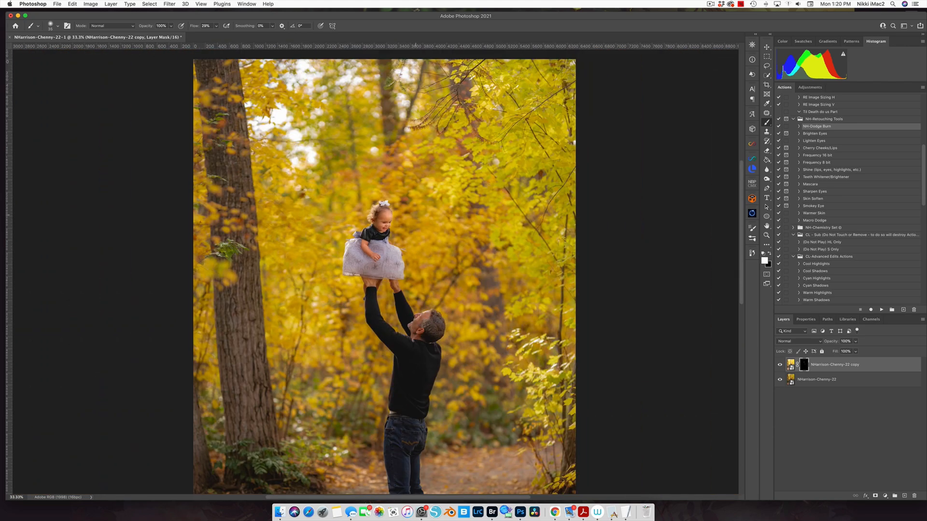
{"action": "left_click_drag", "start_coordinate": [416, 213], "coordinate": [437, 212]}
{"action": "key", "text": "super+minus"}
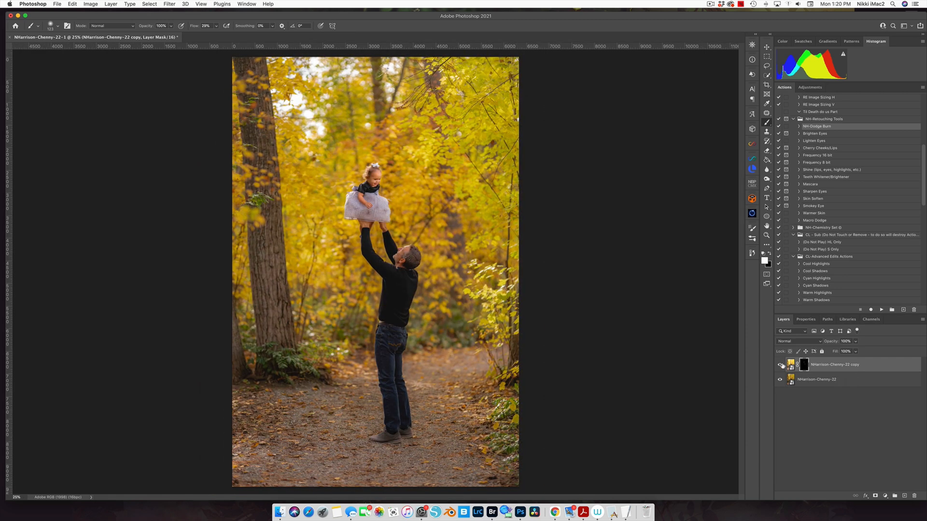
- Compare the photo with and without the brighter layer, and feather its mask by 2.9 px
{"action": "left_click", "coordinate": [780, 365]}
{"action": "left_click", "coordinate": [780, 365]}
{"action": "left_click", "coordinate": [780, 364]}
{"action": "left_click", "coordinate": [781, 363]}
{"action": "left_click", "coordinate": [806, 319]}
{"action": "left_click_drag", "start_coordinate": [780, 394], "coordinate": [801, 394]}
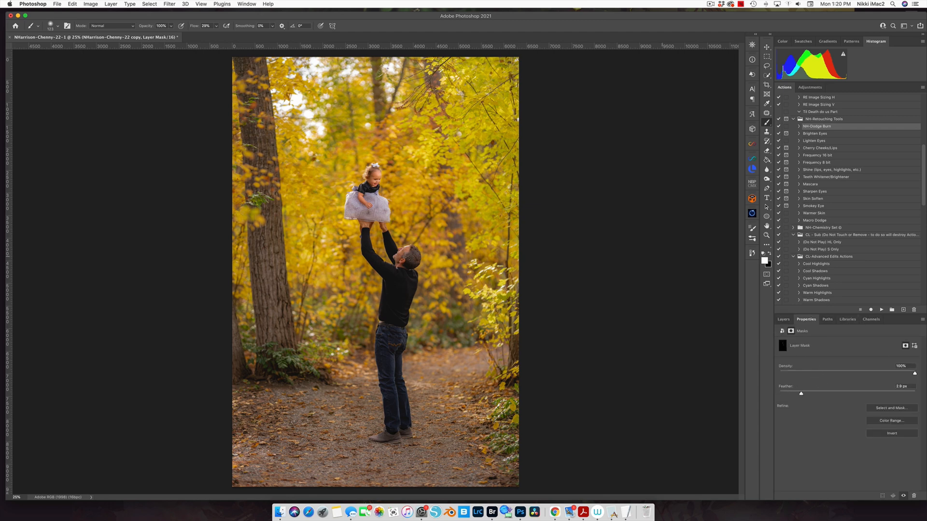
- Flatten the image into a single background layer
{"action": "left_click", "coordinate": [166, 4]}
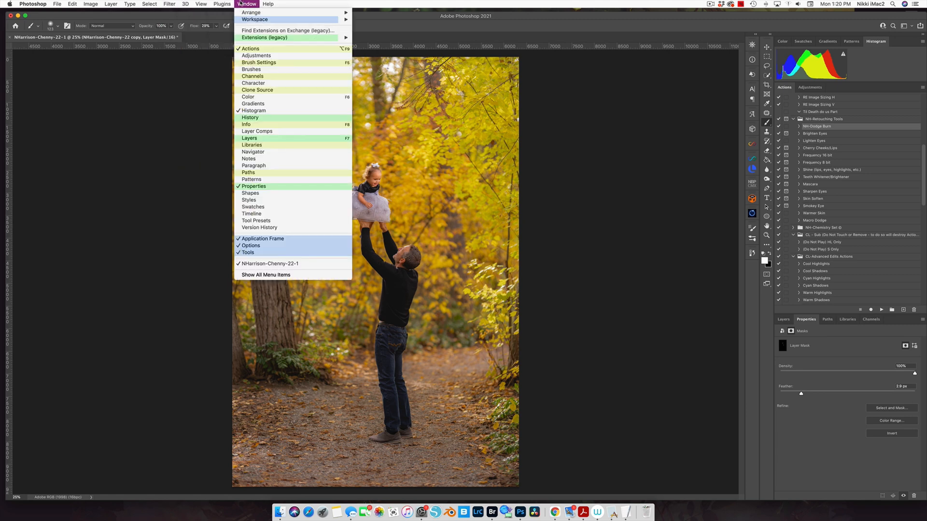
{"action": "left_click", "coordinate": [644, 278]}
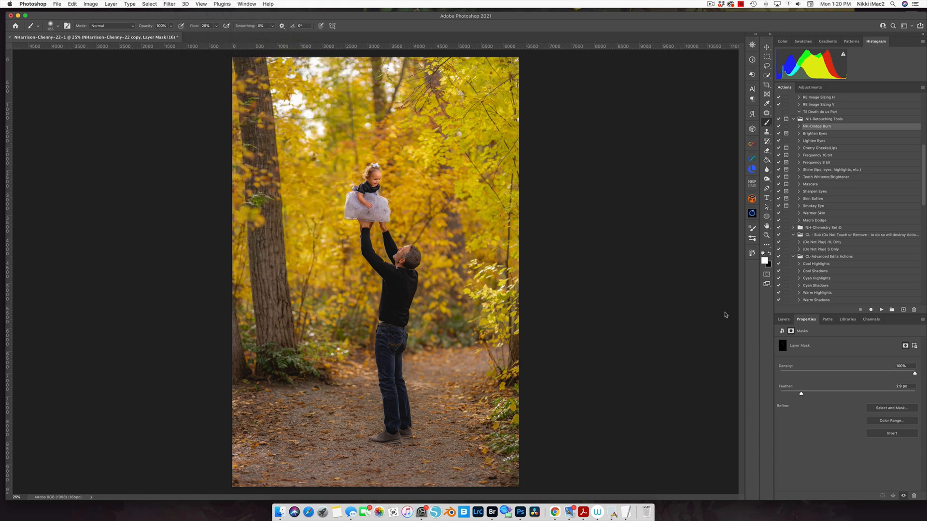
{"action": "left_click", "coordinate": [779, 319]}
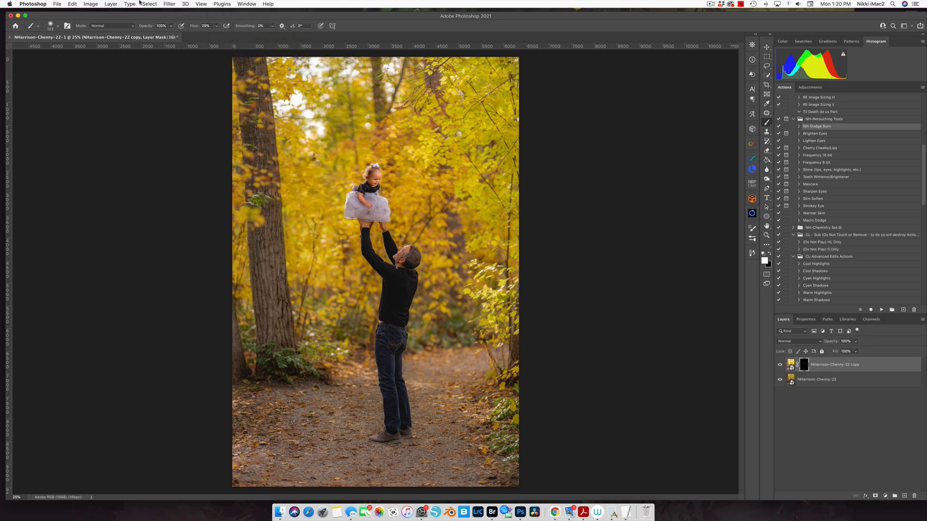
{"action": "left_click", "coordinate": [111, 4]}
{"action": "left_click", "coordinate": [131, 176]}
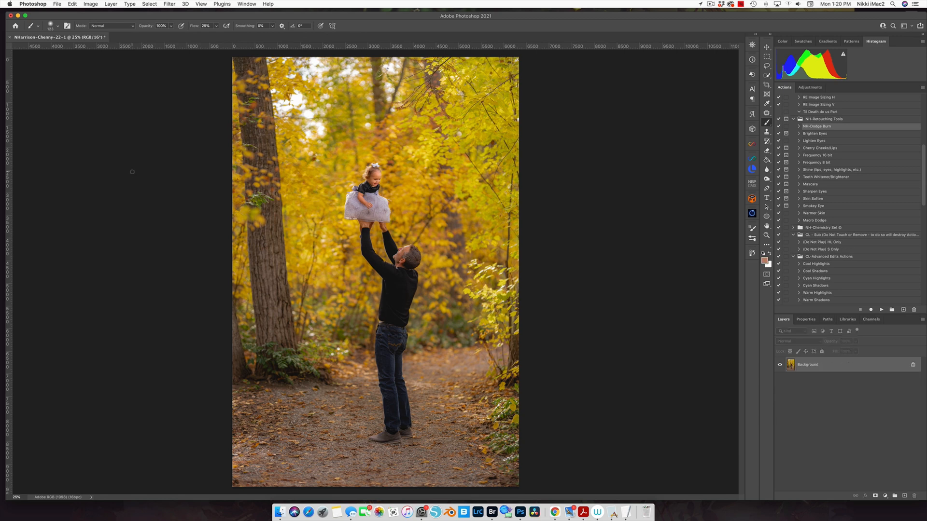
- Add a Hue/Saturation adjustment layer and shift the Hue of the Yellows to -27
{"action": "left_click", "coordinate": [885, 496]}
{"action": "left_click", "coordinate": [898, 416]}
{"action": "left_click", "coordinate": [817, 353]}
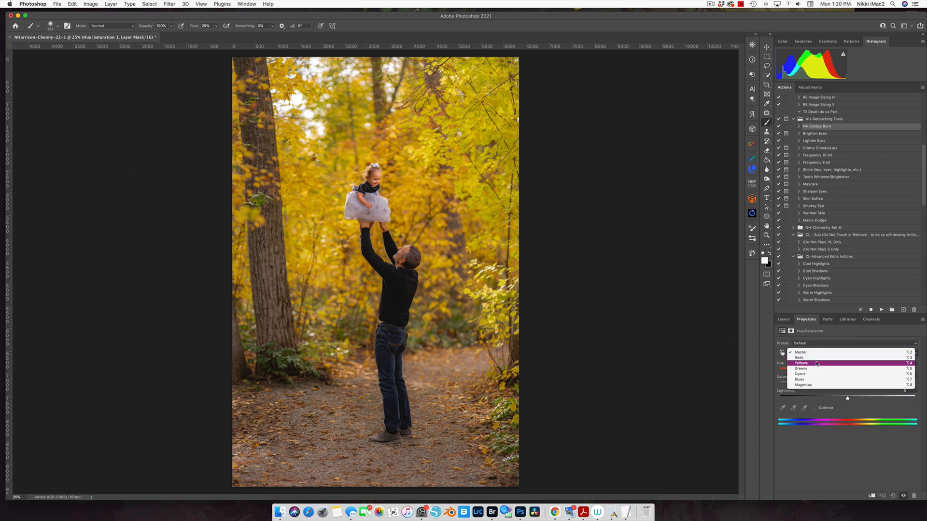
{"action": "left_click", "coordinate": [817, 363]}
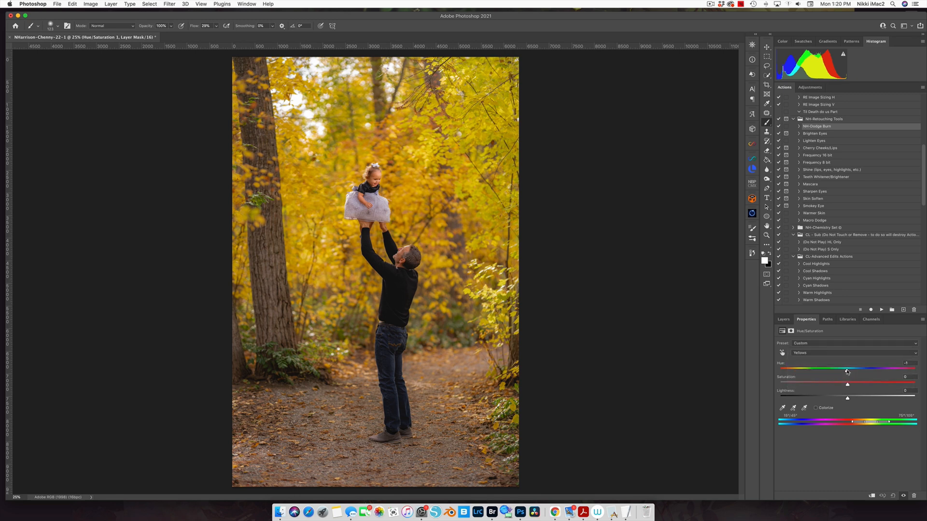
{"action": "left_click_drag", "start_coordinate": [848, 372], "coordinate": [829, 369]}
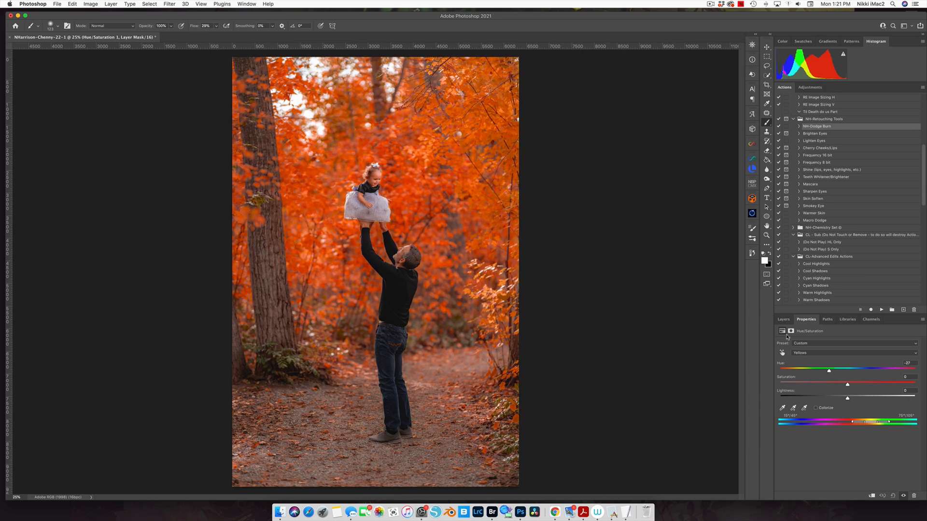
- Invert the Hue/Saturation mask to black and paint white over parts of the background foliage to turn the leaves orange-red
{"action": "left_click", "coordinate": [784, 320]}
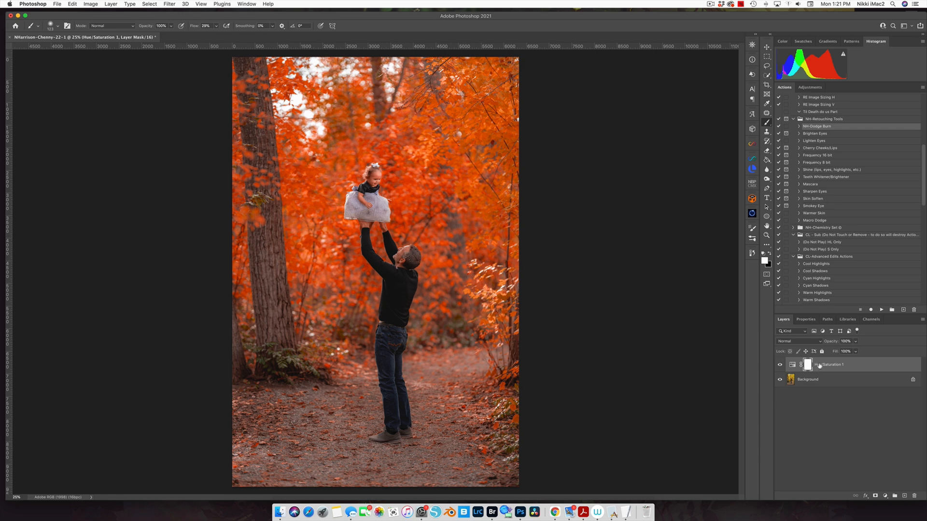
{"action": "key", "text": "super+i"}
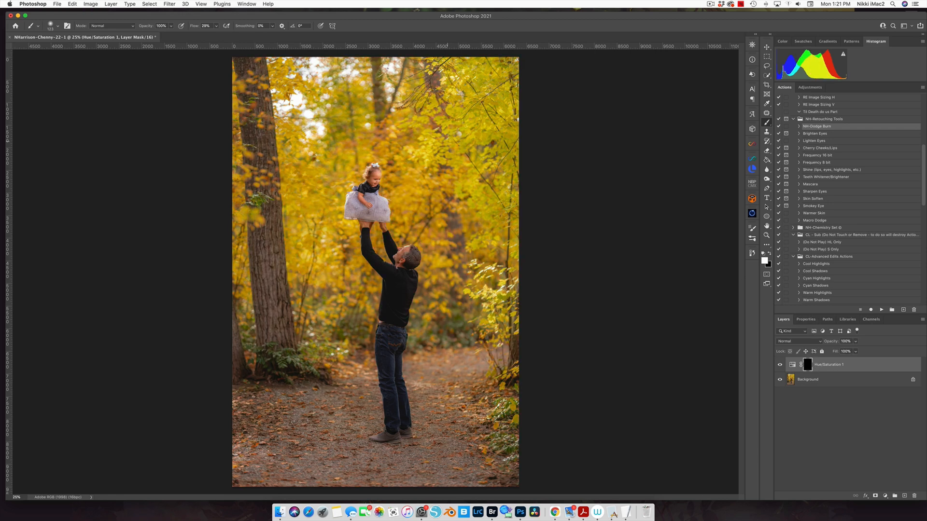
{"action": "mouse_move", "coordinate": [449, 138]}
{"action": "left_mouse_down"}
{"action": "mouse_move", "coordinate": [455, 137]}
{"action": "mouse_move", "coordinate": [399, 128]}
{"action": "left_mouse_up"}
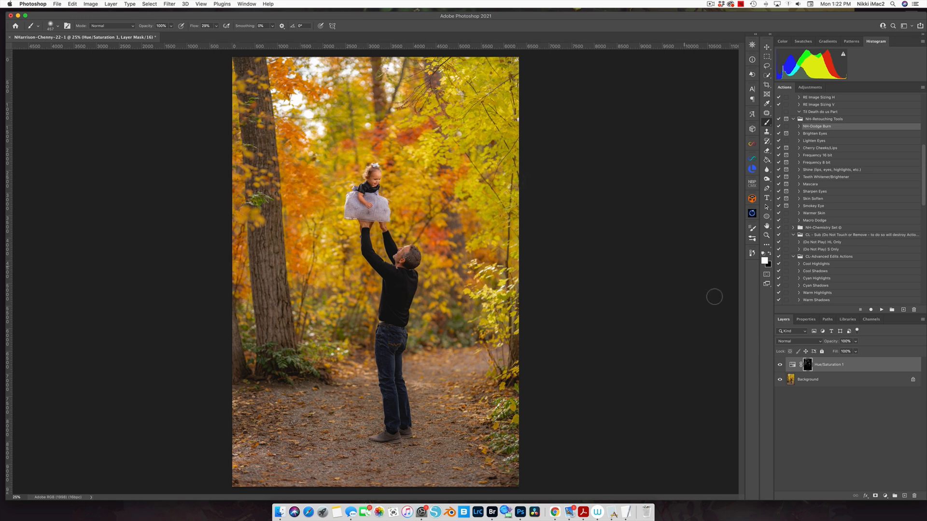
{"action": "left_click_drag", "start_coordinate": [443, 170], "coordinate": [461, 170]}
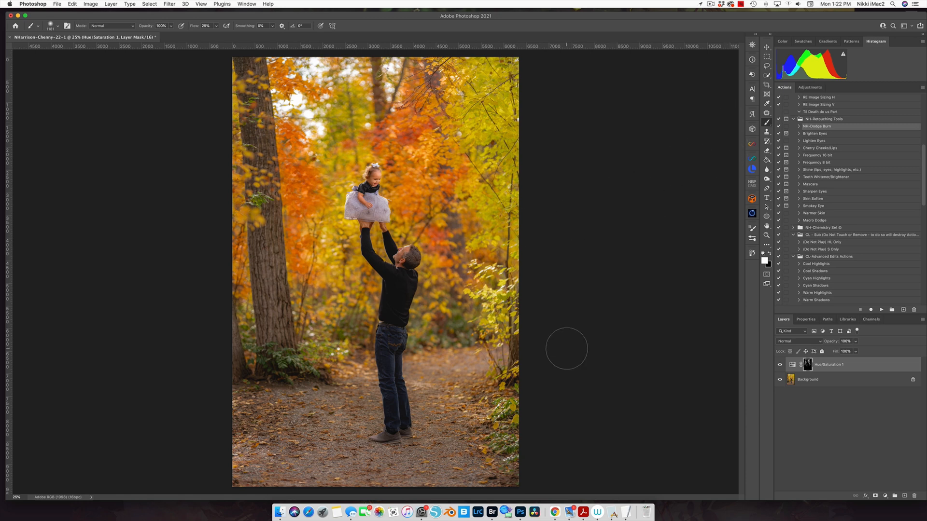
- Paint black on the Hue/Saturation mask to reduce the orange in parts of the foliage, and compare with the layer hidden
{"action": "key", "text": "x"}
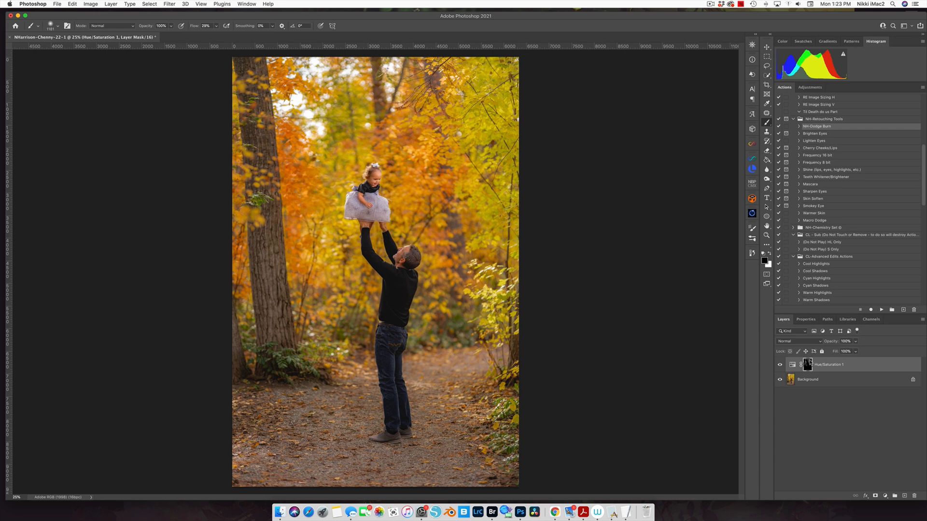
{"action": "left_click", "coordinate": [779, 365]}
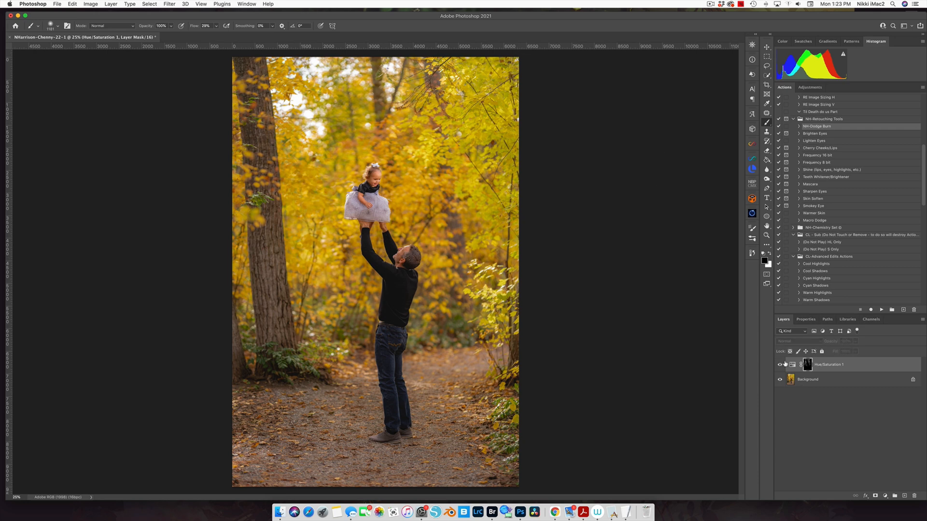
{"action": "left_click", "coordinate": [779, 365]}
- Feather the Hue/Saturation layer mask by 11.7 px
{"action": "left_click", "coordinate": [816, 322]}
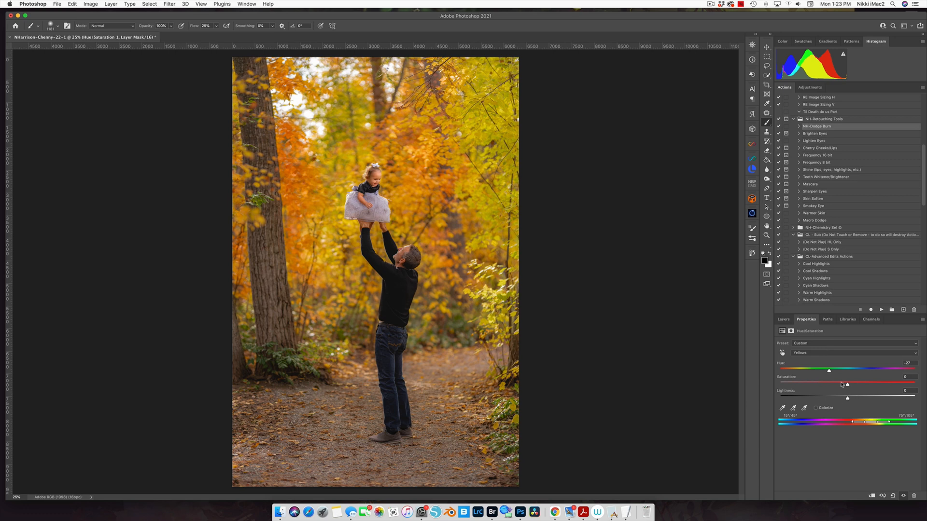
{"action": "left_click", "coordinate": [791, 331]}
{"action": "left_click_drag", "start_coordinate": [795, 391], "coordinate": [835, 393]}
- Flatten the recolored image into a single background layer
{"action": "left_click", "coordinate": [111, 3]}
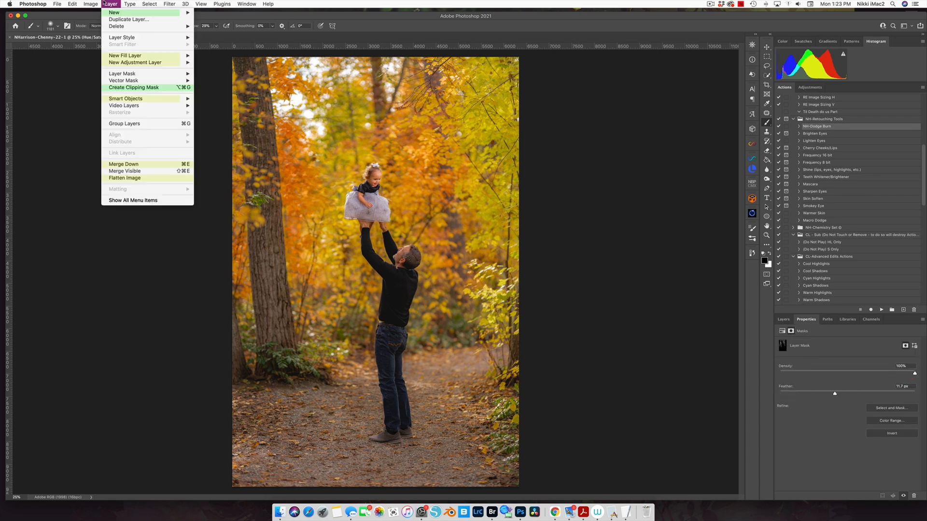
{"action": "left_click", "coordinate": [143, 174]}
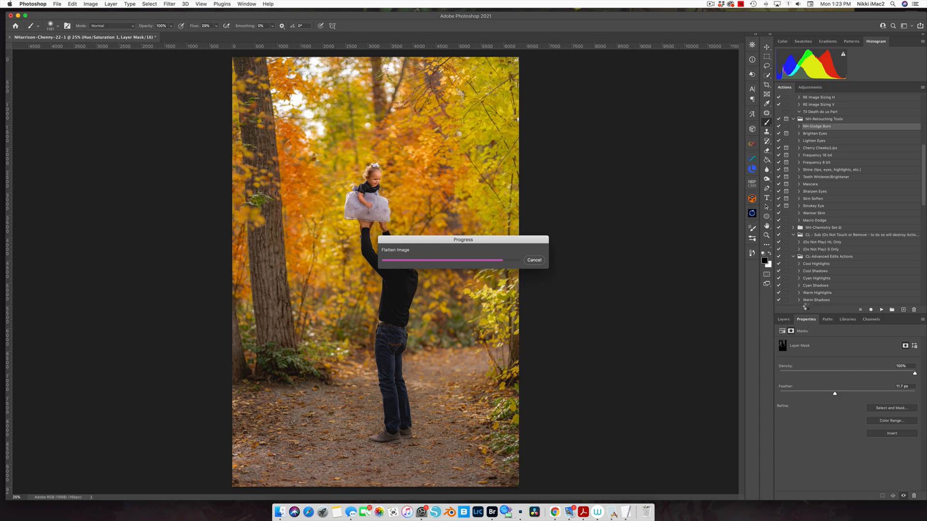
{"action": "left_click", "coordinate": [785, 319]}
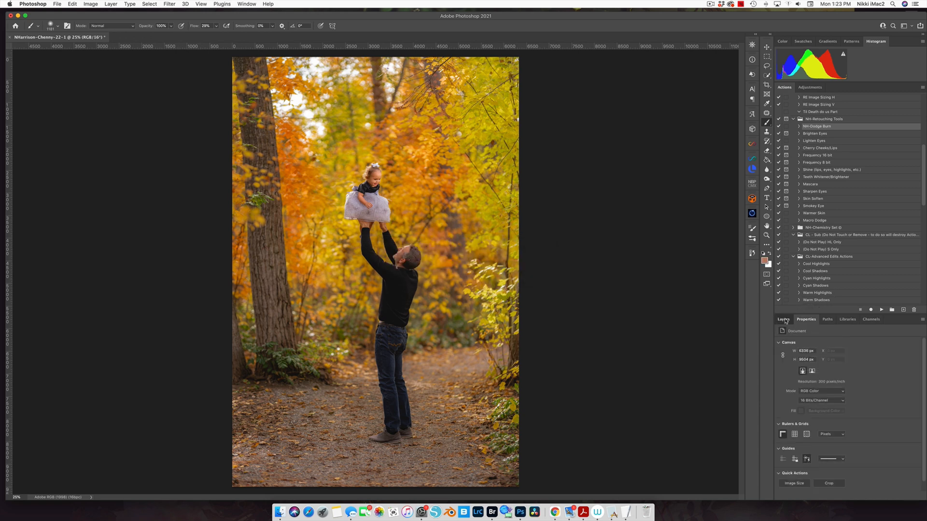
- Duplicate the background layer and open the copy in the Liquify filter
{"action": "key", "text": "super+j"}
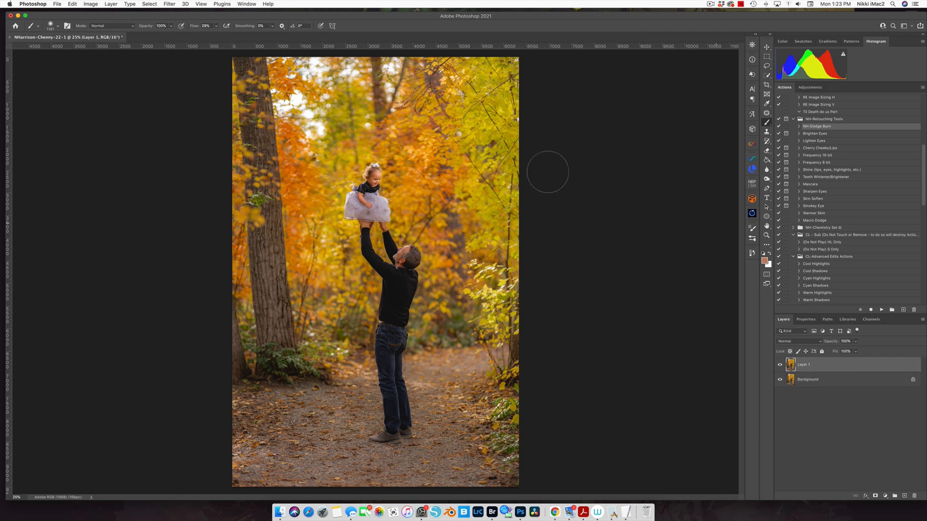
{"action": "left_click", "coordinate": [169, 4]}
{"action": "mouse_move", "coordinate": [170, 4]}
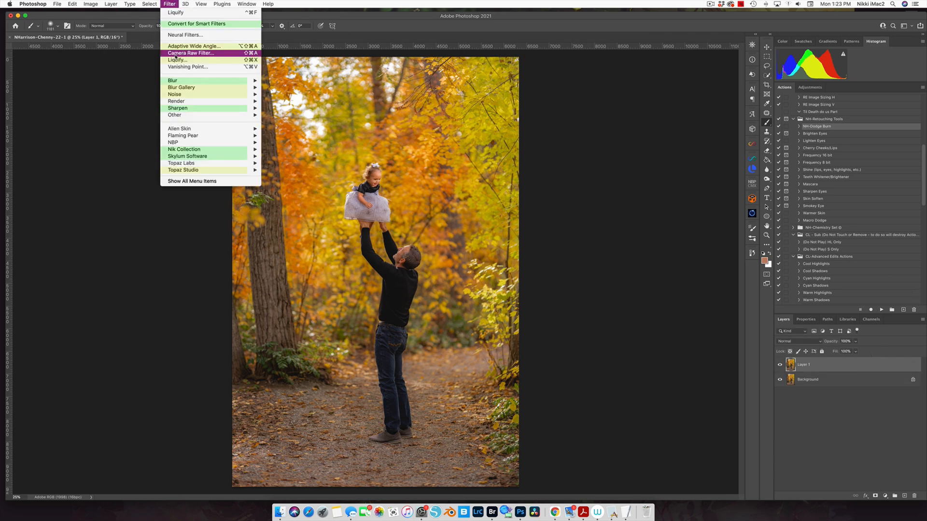
{"action": "left_click", "coordinate": [183, 61]}
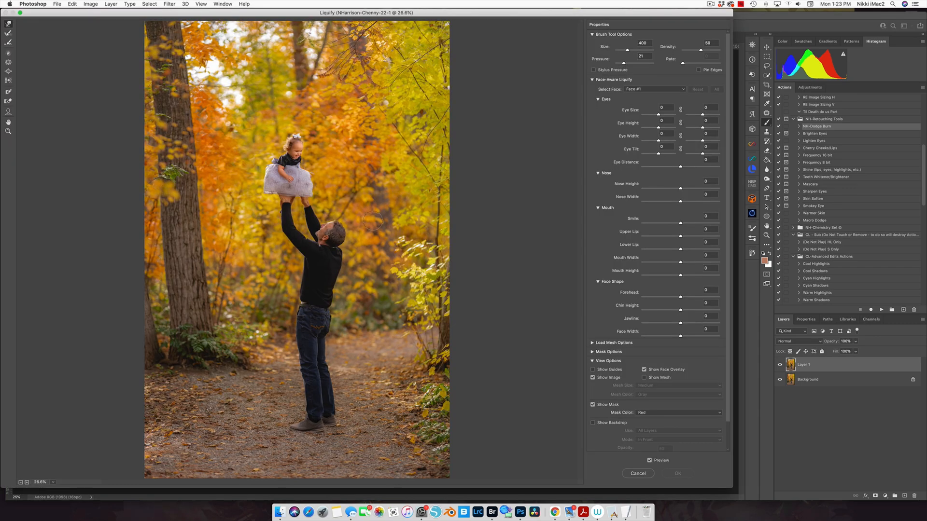
- Push in the puffed back and sides of the girl's skirt with a size 400 warp brush at pressure 21
{"action": "key", "text": "super+plus"}
{"action": "key", "text": "super+plus"}
{"action": "key", "text": "super+plus"}
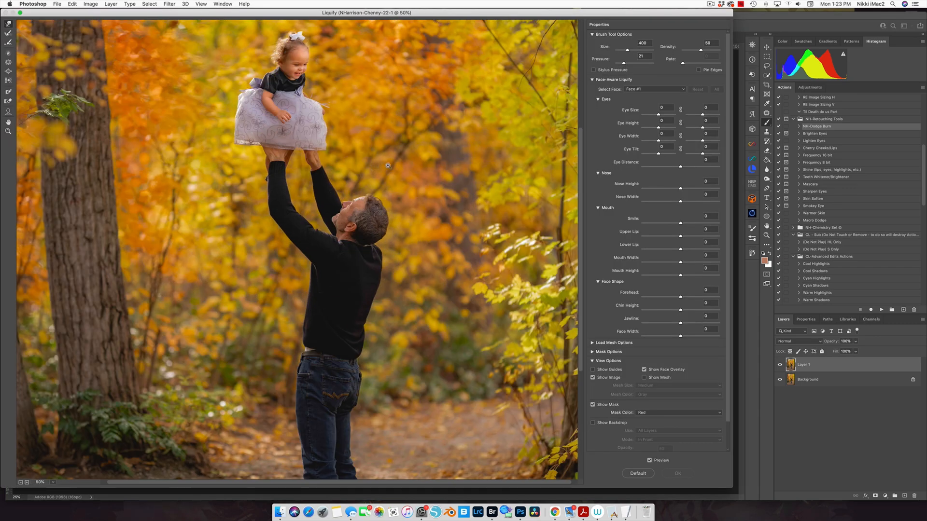
{"action": "mouse_move", "coordinate": [380, 97]}
{"action": "left_mouse_down"}
{"action": "mouse_move", "coordinate": [487, 273]}
{"action": "mouse_move", "coordinate": [486, 291]}
{"action": "left_mouse_up"}
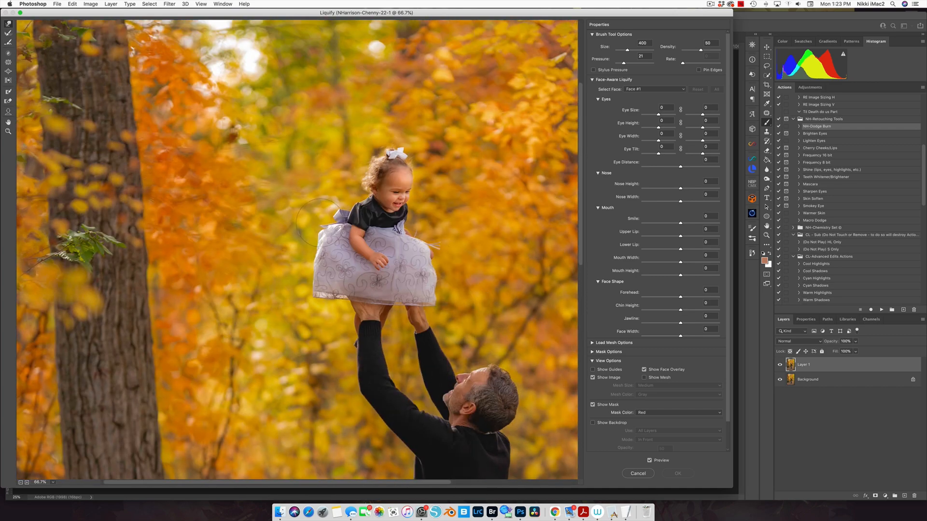
{"action": "mouse_move", "coordinate": [322, 222]}
{"action": "left_mouse_down"}
{"action": "mouse_move", "coordinate": [335, 236]}
{"action": "mouse_move", "coordinate": [320, 239]}
{"action": "mouse_move", "coordinate": [314, 272]}
{"action": "mouse_move", "coordinate": [326, 237]}
{"action": "left_mouse_up"}
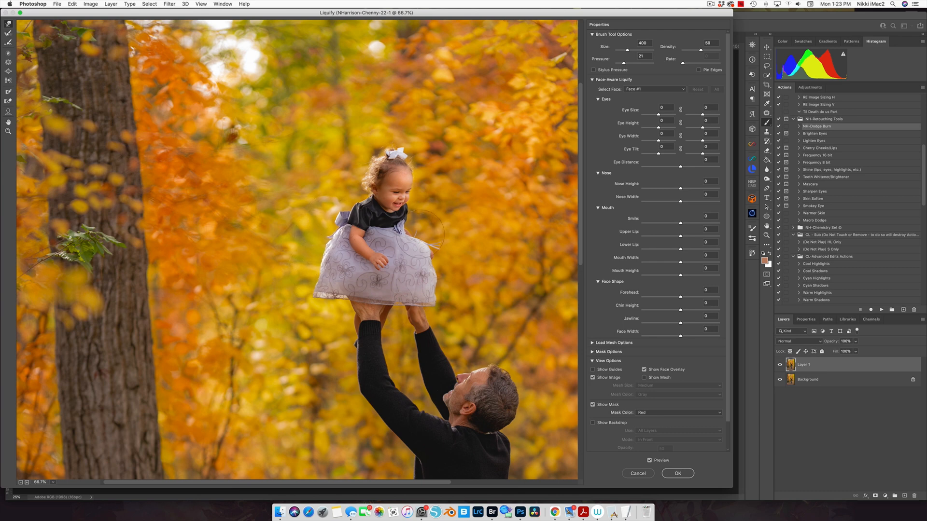
{"action": "left_click_drag", "start_coordinate": [445, 277], "coordinate": [441, 299]}
{"action": "mouse_move", "coordinate": [323, 299]}
{"action": "left_mouse_down"}
{"action": "mouse_move", "coordinate": [302, 305]}
{"action": "mouse_move", "coordinate": [333, 300]}
{"action": "mouse_move", "coordinate": [325, 297]}
{"action": "left_mouse_up"}
- Refine the waist bow and hem of the girl's dress with smaller warp brushes, including sizes 150 and 175
{"action": "key", "text": "bracketright"}
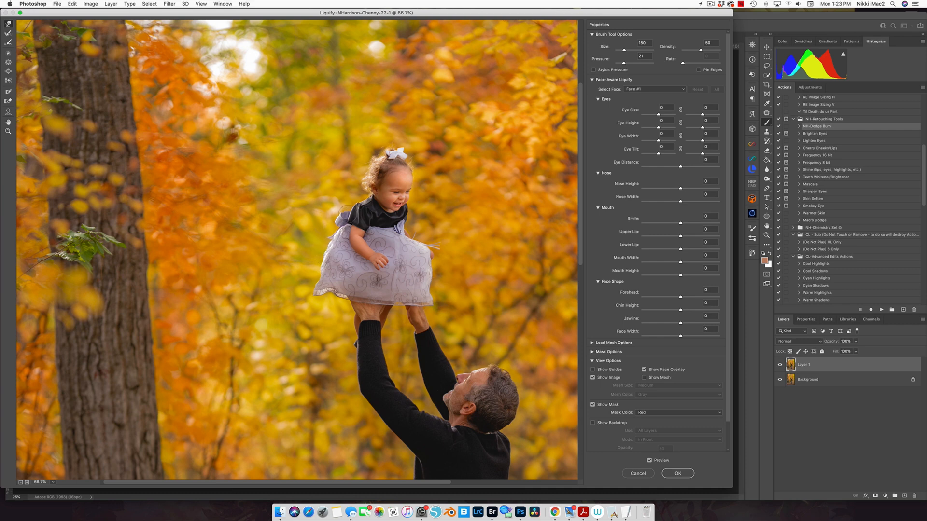
{"action": "key", "text": "bracketleft"}
{"action": "key", "text": "bracketright"}
{"action": "key", "text": "bracketright"}
{"action": "key", "text": "bracketleft"}
{"action": "key", "text": "bracketleft"}
{"action": "key", "text": "bracketleft"}
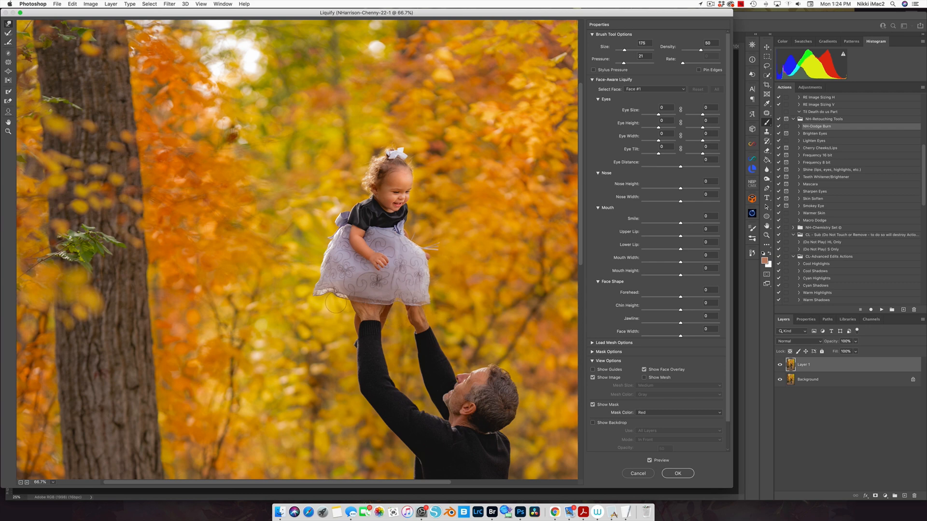
{"action": "key", "text": "bracketright"}
{"action": "key", "text": "bracketleft"}
{"action": "key", "text": "bracketleft"}
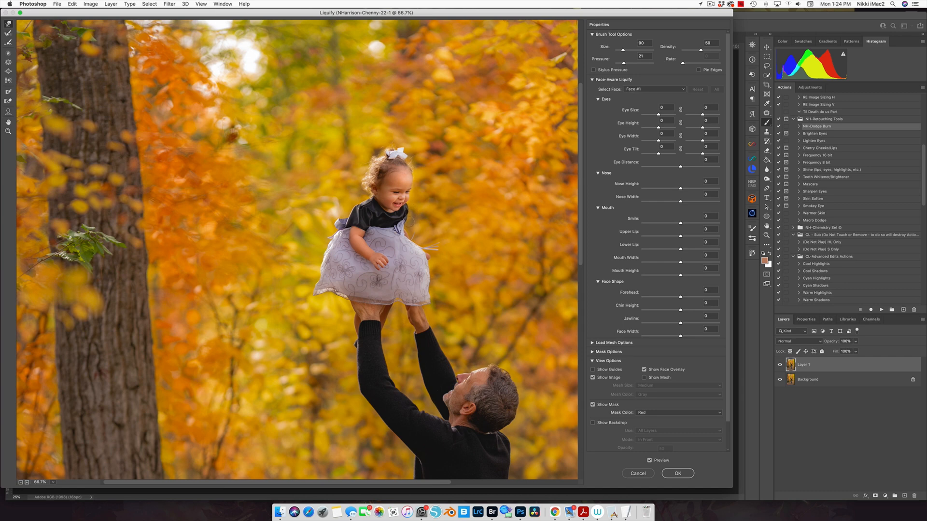
- Enlarge the warp brush to 500 and push the front edge of the girl's skirt inward
{"action": "key", "text": "bracketright"}
{"action": "key", "text": "bracketright"}
{"action": "key", "text": "bracketright"}
{"action": "key", "text": "bracketright"}
{"action": "key", "text": "bracketright"}
{"action": "key", "text": "bracketright"}
{"action": "key", "text": "bracketright"}
{"action": "key", "text": "bracketright"}
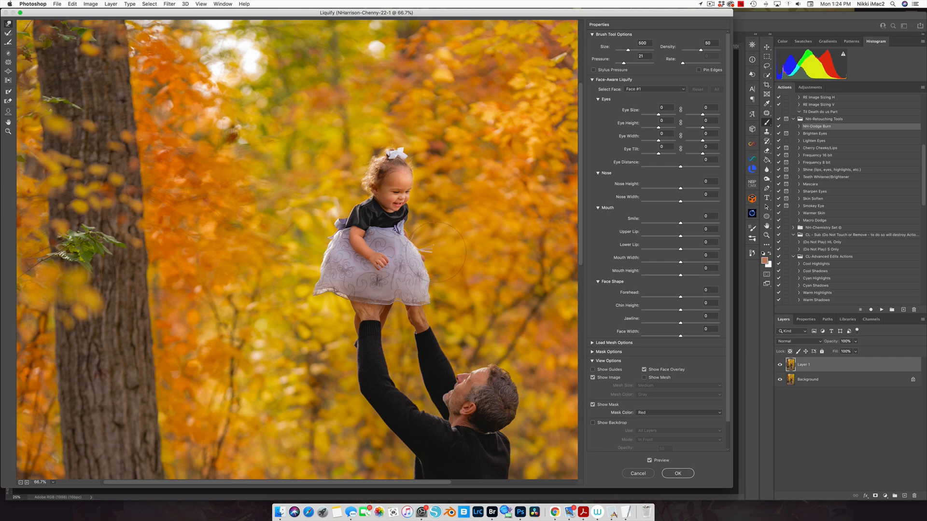
{"action": "left_click_drag", "start_coordinate": [444, 271], "coordinate": [436, 276]}
{"action": "key", "text": "bracketleft"}
{"action": "key", "text": "bracketleft"}
{"action": "key", "text": "bracketleft"}
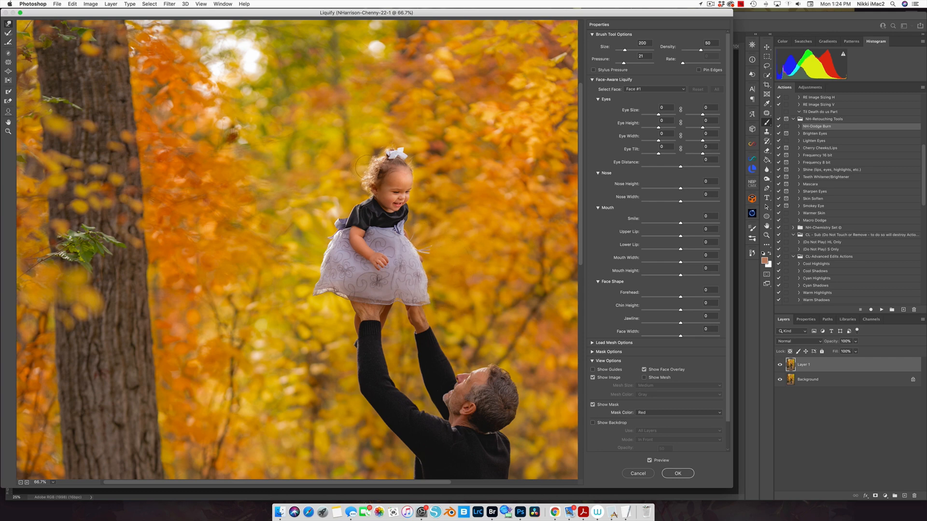
- Reshape the outline of the girl's hair, adjusting the warp brush around size 200 and smaller
{"action": "key", "text": "bracketleft"}
{"action": "key", "text": "bracketleft"}
{"action": "key", "text": "bracketright"}
{"action": "key", "text": "bracketright"}
{"action": "key", "text": "bracketright"}
{"action": "key", "text": "bracketleft"}
{"action": "key", "text": "bracketleft"}
{"action": "key", "text": "bracketleft"}
- Smooth the man's shirt outline near the waist with a size 207 warp brush and apply the Liquify edits
{"action": "key", "text": "super+minus"}
{"action": "scroll", "coordinate": [375, 306], "scroll_direction": "down", "scroll_amount": 5}
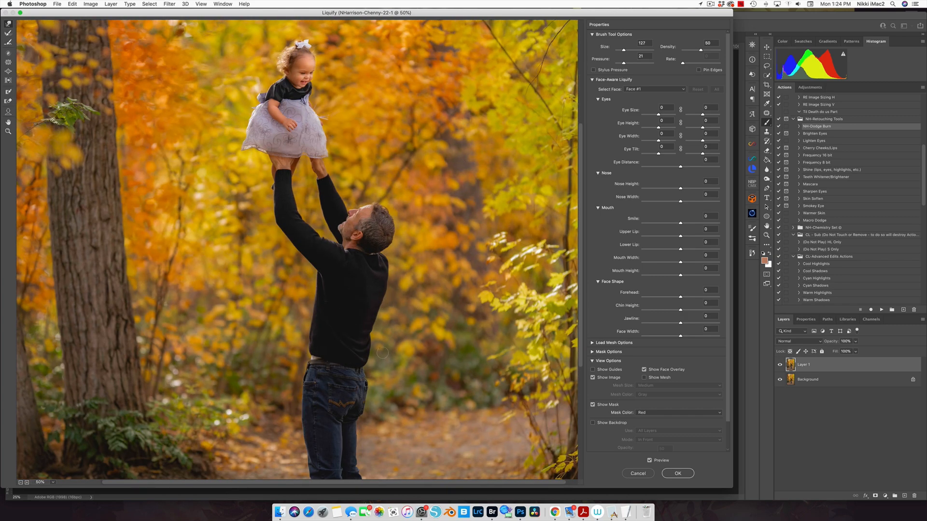
{"action": "left_click_drag", "start_coordinate": [398, 361], "coordinate": [426, 362]}
{"action": "key", "text": "super+minus"}
{"action": "key", "text": "super+minus"}
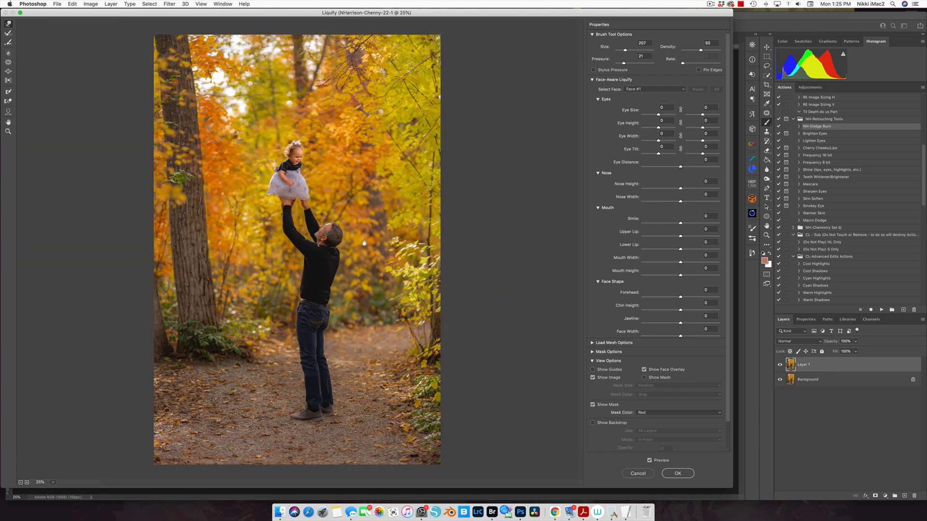
{"action": "left_click", "coordinate": [670, 472]}
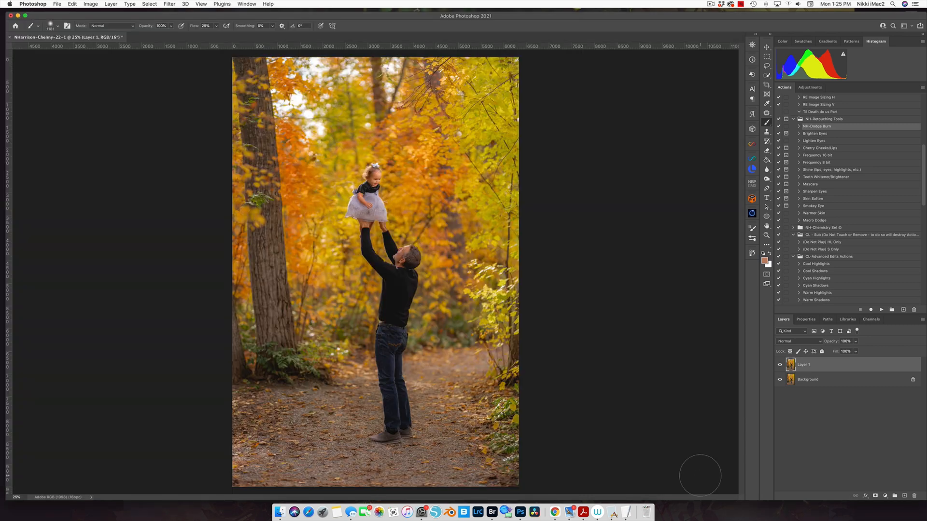
- Add a new empty layer and paint a sampled yellow foliage color over the distracting background behind the girl's head
{"action": "left_click", "coordinate": [904, 496]}
{"action": "key", "text": "super+equal"}
{"action": "left_click_drag", "start_coordinate": [440, 121], "coordinate": [494, 311]}
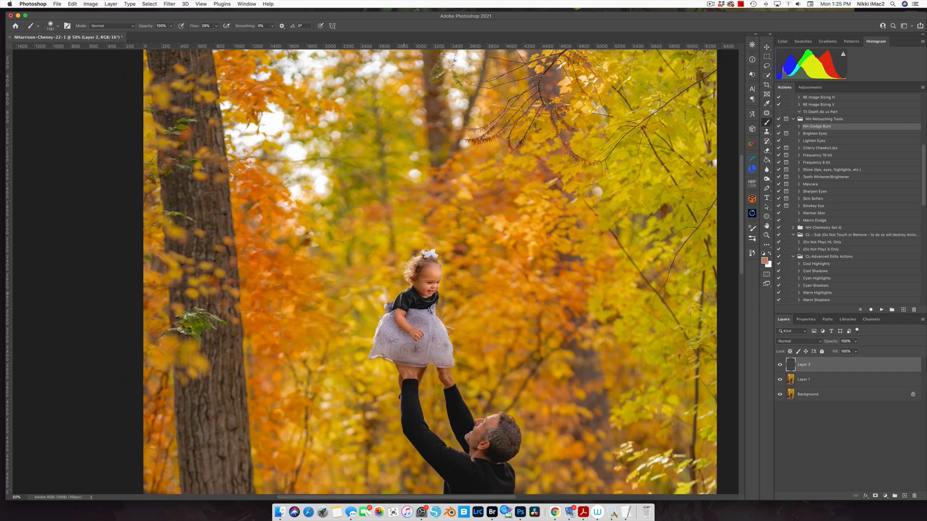
{"action": "left_click_drag", "start_coordinate": [403, 294], "coordinate": [359, 294]}
{"action": "left_click_drag", "start_coordinate": [399, 172], "coordinate": [421, 172]}
{"action": "left_click", "coordinate": [406, 248], "text": "alt"}
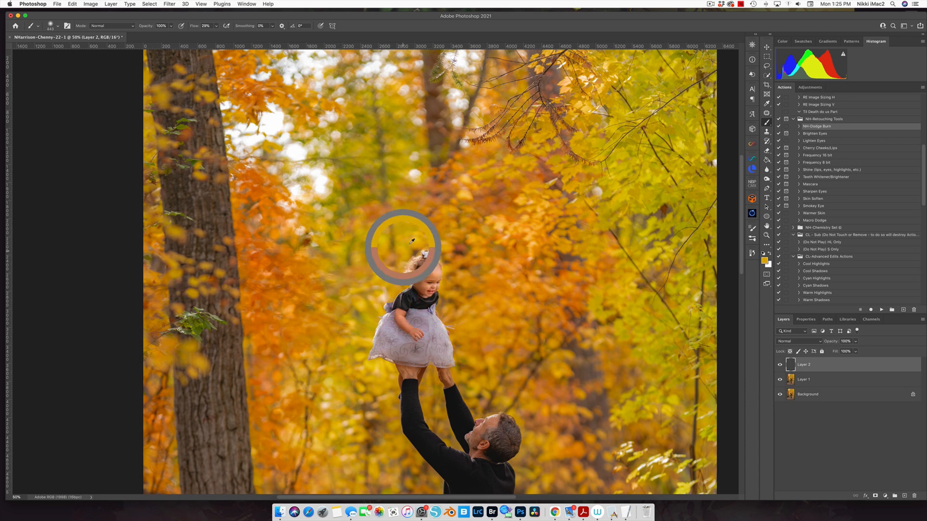
{"action": "mouse_move", "coordinate": [370, 287]}
{"action": "left_mouse_down"}
{"action": "mouse_move", "coordinate": [370, 272]}
{"action": "mouse_move", "coordinate": [357, 273]}
{"action": "mouse_move", "coordinate": [387, 251]}
{"action": "left_mouse_up"}
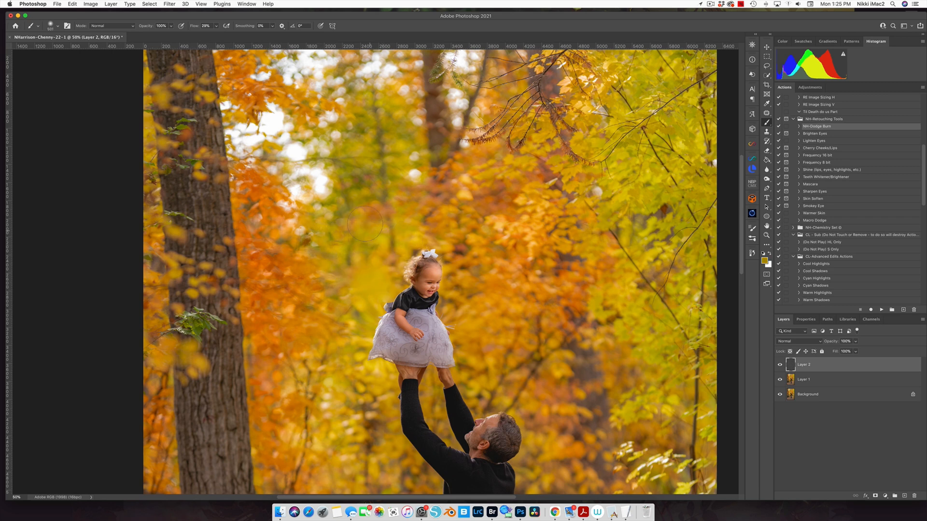
- Paint sampled foliage colors over the bright sky gaps beside the large tree trunk
{"action": "left_click", "coordinate": [351, 185], "text": "alt"}
{"action": "mouse_move", "coordinate": [321, 184]}
{"action": "left_mouse_down"}
{"action": "mouse_move", "coordinate": [313, 181]}
{"action": "mouse_move", "coordinate": [318, 194]}
{"action": "mouse_move", "coordinate": [313, 180]}
{"action": "mouse_move", "coordinate": [328, 185]}
{"action": "left_mouse_up"}
{"action": "left_click", "coordinate": [287, 188], "text": "alt"}
{"action": "left_click", "coordinate": [262, 176], "text": "alt"}
{"action": "mouse_move", "coordinate": [286, 162]}
{"action": "left_mouse_down"}
{"action": "mouse_move", "coordinate": [264, 175]}
{"action": "mouse_move", "coordinate": [275, 152]}
{"action": "mouse_move", "coordinate": [272, 164]}
{"action": "mouse_move", "coordinate": [303, 156]}
{"action": "mouse_move", "coordinate": [289, 136]}
{"action": "mouse_move", "coordinate": [279, 140]}
{"action": "mouse_move", "coordinate": [309, 137]}
{"action": "mouse_move", "coordinate": [268, 126]}
{"action": "mouse_move", "coordinate": [265, 103]}
{"action": "mouse_move", "coordinate": [271, 118]}
{"action": "mouse_move", "coordinate": [233, 131]}
{"action": "left_mouse_up"}
{"action": "left_click", "coordinate": [261, 107], "text": "alt"}
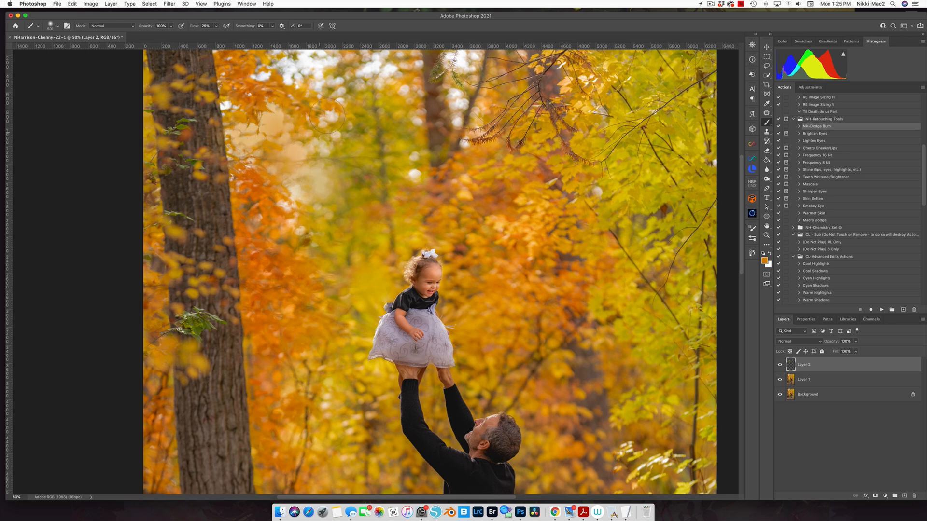
{"action": "left_click", "coordinate": [358, 144], "text": "alt"}
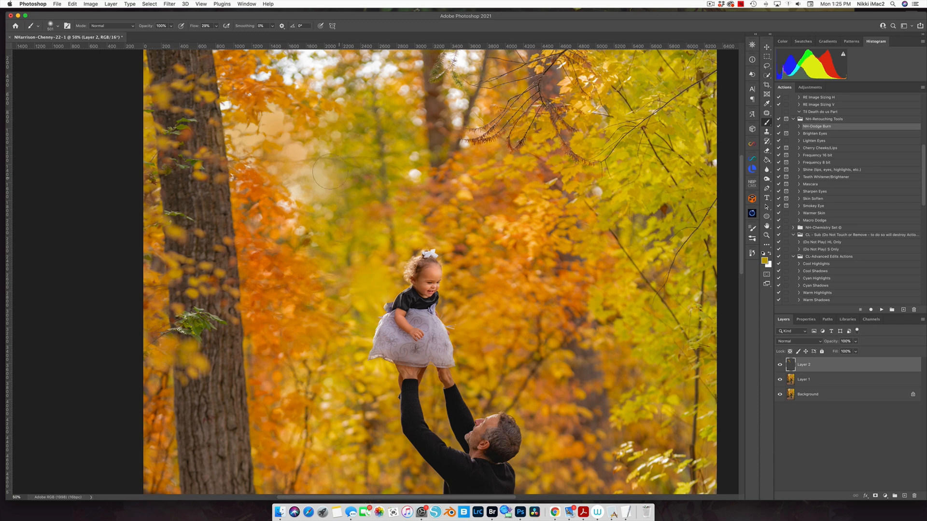
{"action": "left_click_drag", "start_coordinate": [299, 194], "coordinate": [292, 203]}
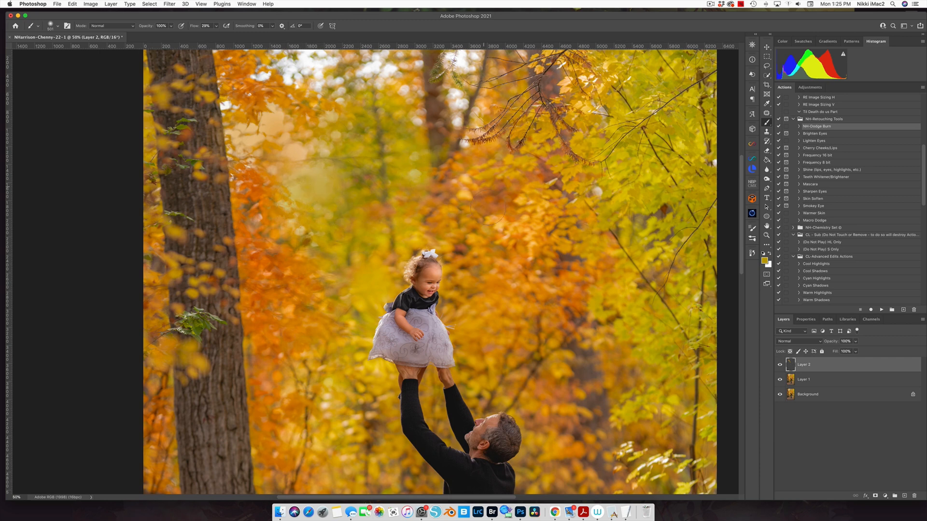
- Paint sampled foliage tones over the remaining bright spots, the sky gaps and dark trunks along the photo's upper edge
{"action": "left_click", "coordinate": [507, 227], "text": "alt"}
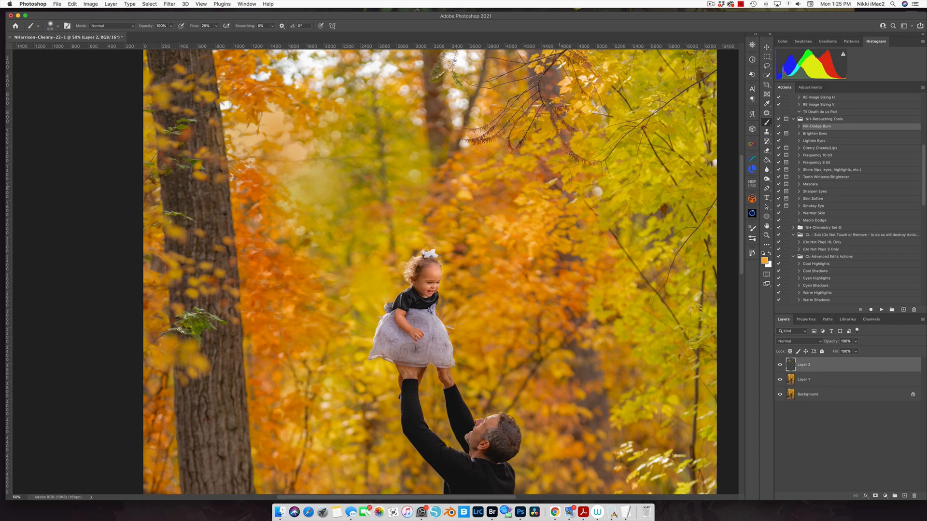
{"action": "left_click", "coordinate": [607, 190], "text": "alt"}
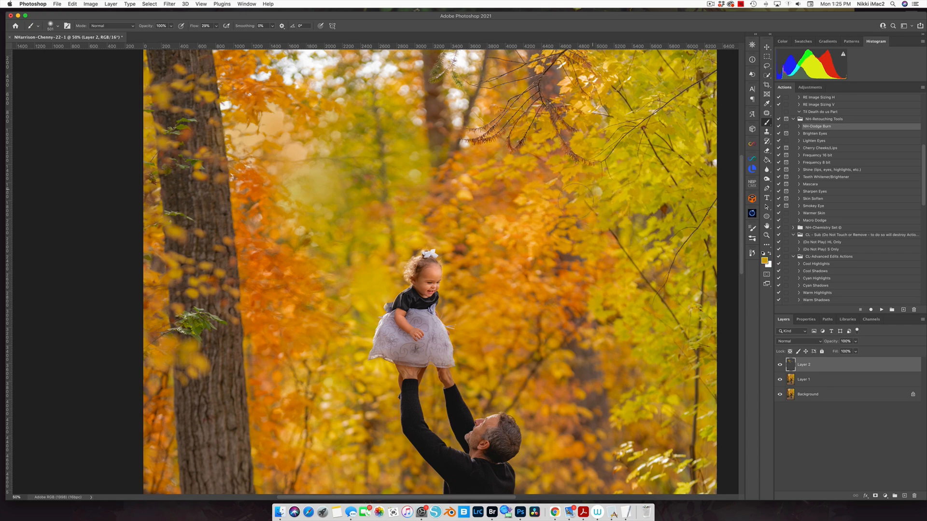
{"action": "scroll", "coordinate": [588, 109], "scroll_direction": "up", "scroll_amount": 5}
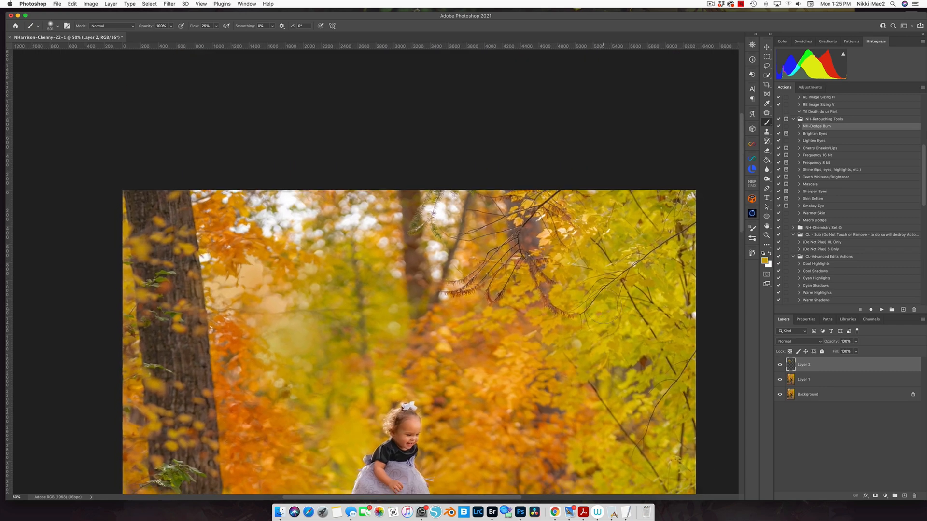
{"action": "left_click", "coordinate": [367, 280], "text": "alt"}
{"action": "left_click_drag", "start_coordinate": [383, 284], "coordinate": [396, 283]}
{"action": "mouse_move", "coordinate": [358, 220]}
{"action": "left_mouse_down"}
{"action": "mouse_move", "coordinate": [351, 195]}
{"action": "mouse_move", "coordinate": [319, 190]}
{"action": "mouse_move", "coordinate": [292, 222]}
{"action": "mouse_move", "coordinate": [267, 181]}
{"action": "mouse_move", "coordinate": [223, 202]}
{"action": "mouse_move", "coordinate": [212, 182]}
{"action": "mouse_move", "coordinate": [283, 233]}
{"action": "mouse_move", "coordinate": [216, 199]}
{"action": "left_mouse_up"}
{"action": "left_click", "coordinate": [228, 211], "text": "alt"}
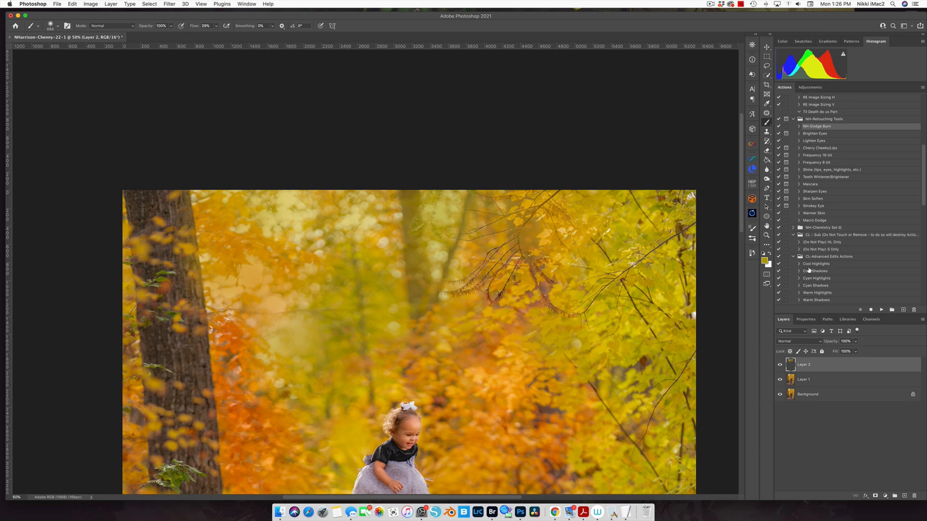
- Paint sampled orange over the dark trunks and background foliage around the man and girl to create a soft haze
{"action": "key", "text": "super+minus"}
{"action": "key", "text": "super+minus"}
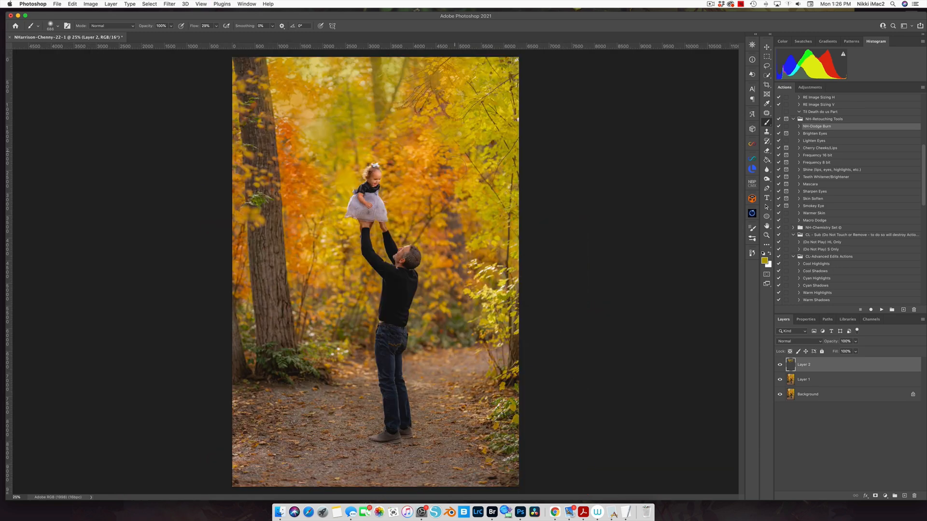
{"action": "left_click", "coordinate": [449, 175], "text": "alt"}
{"action": "left_click", "coordinate": [430, 149], "text": "alt"}
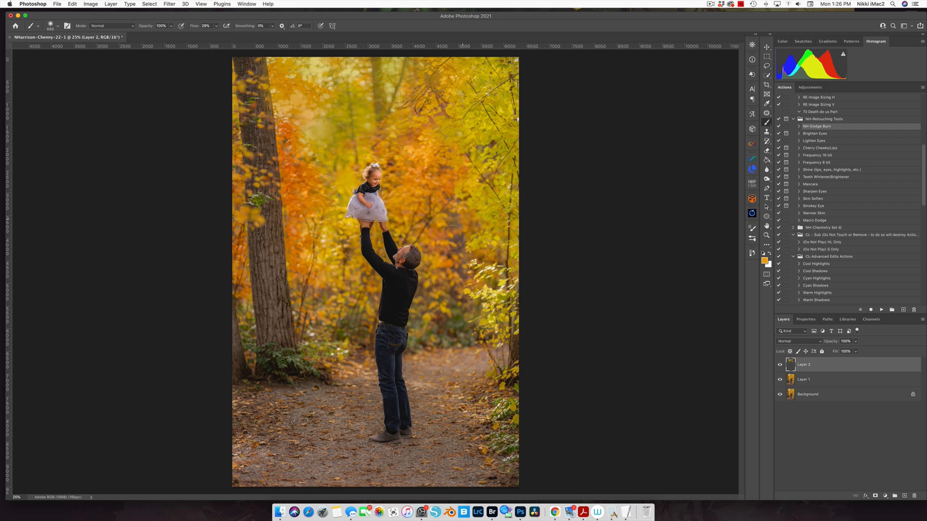
{"action": "left_click_drag", "start_coordinate": [427, 219], "coordinate": [420, 225]}
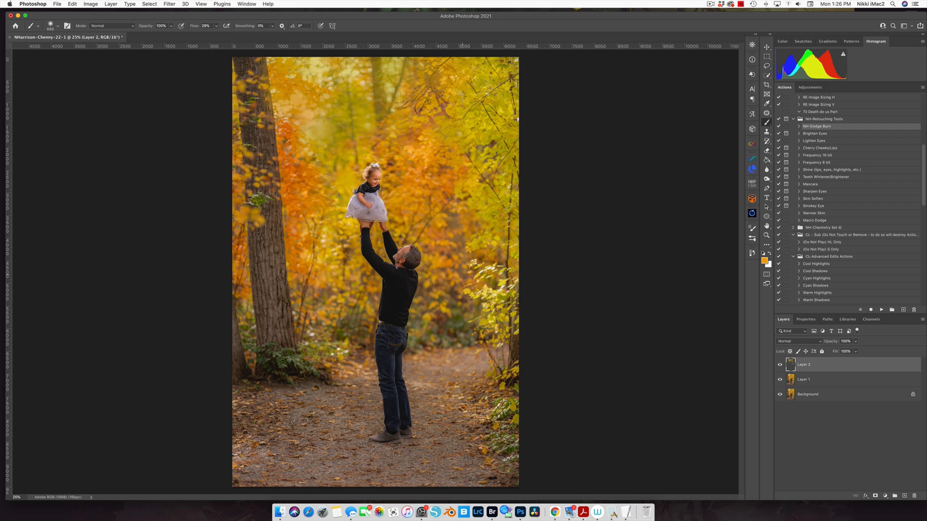
{"action": "left_click_drag", "start_coordinate": [463, 294], "coordinate": [423, 294]}
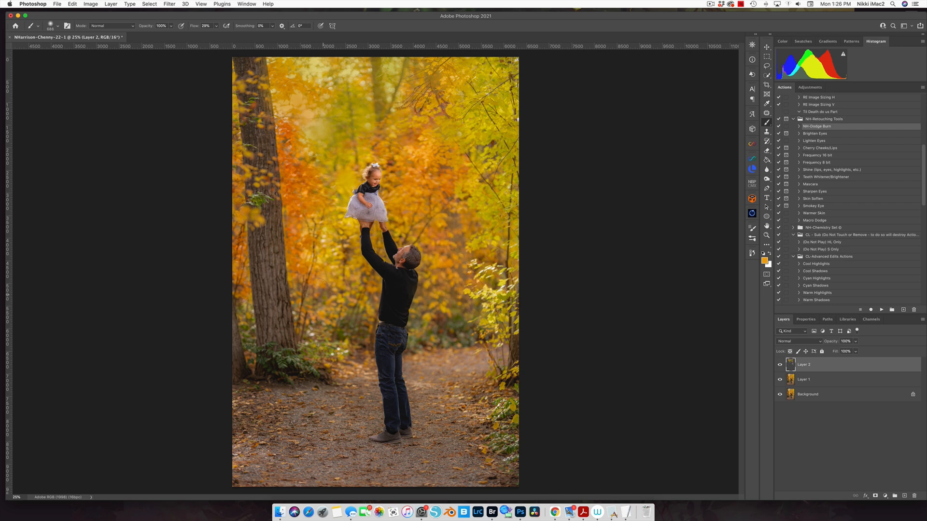
{"action": "mouse_move", "coordinate": [323, 296]}
{"action": "left_mouse_down"}
{"action": "mouse_move", "coordinate": [300, 285]}
{"action": "mouse_move", "coordinate": [344, 256]}
{"action": "mouse_move", "coordinate": [337, 230]}
{"action": "left_mouse_up"}
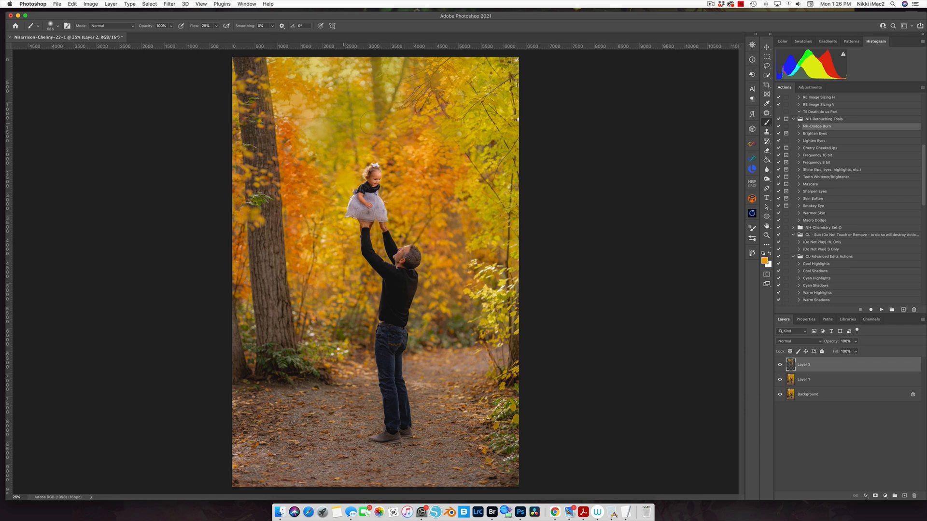
- Paint sampled yellow, orange and green foliage tones over the background around the man and girl, including beside her skirt
{"action": "left_click", "coordinate": [360, 110], "text": "alt"}
{"action": "left_click", "coordinate": [303, 149], "text": "alt"}
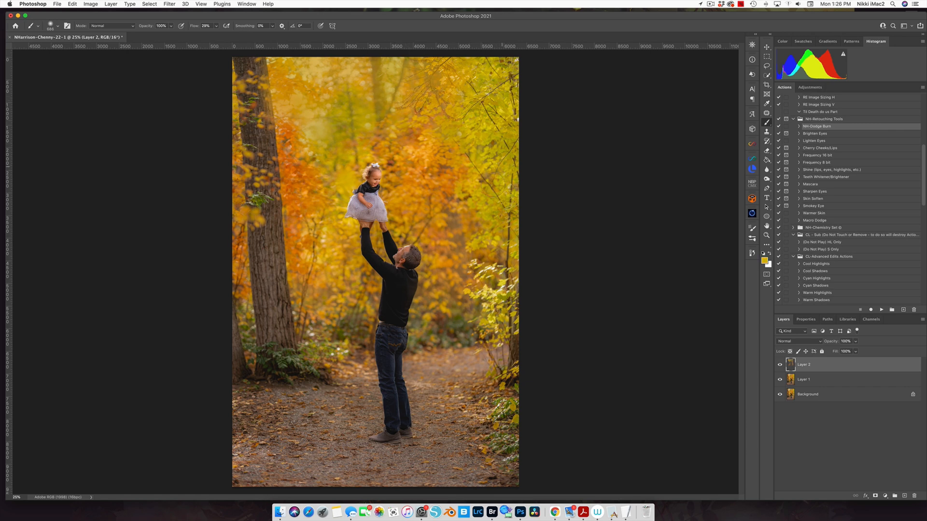
{"action": "left_click", "coordinate": [471, 212], "text": "alt"}
{"action": "left_click", "coordinate": [459, 319], "text": "alt"}
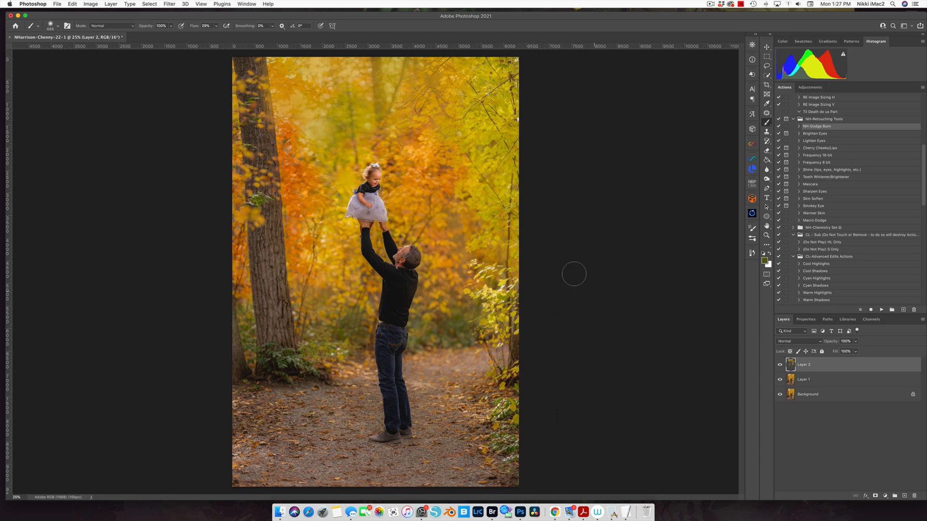
{"action": "left_click_drag", "start_coordinate": [331, 223], "coordinate": [352, 223]}
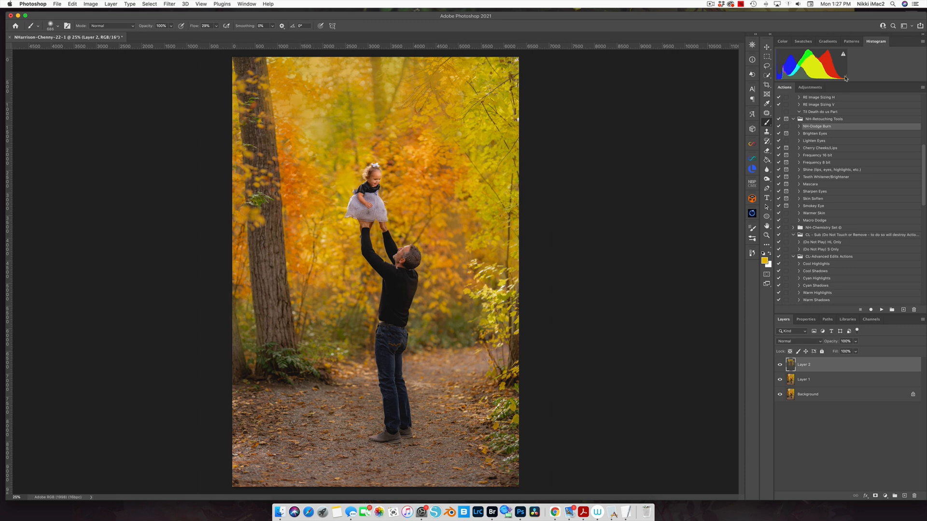
- Pick a lighter yellow as the foreground color and paint a soft haze across the upper foliage above the girl
{"action": "left_click", "coordinate": [782, 41]}
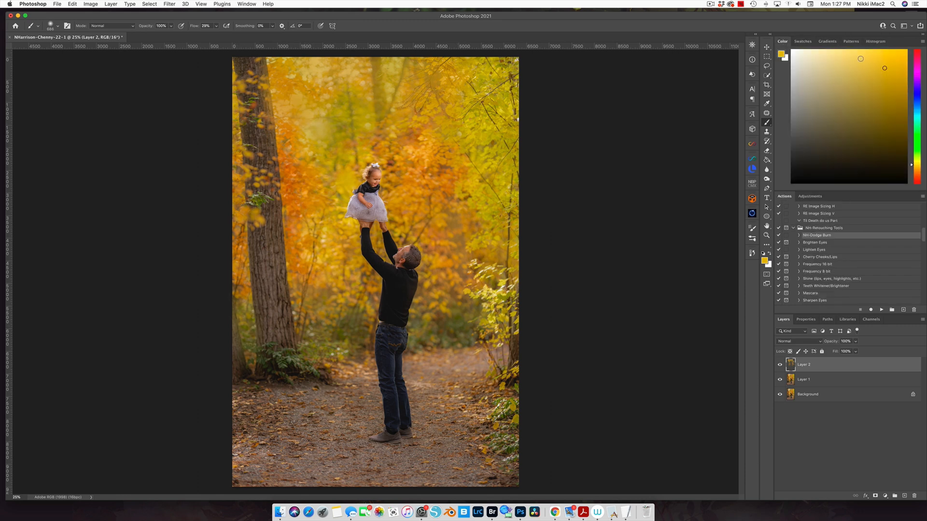
{"action": "left_click", "coordinate": [849, 54]}
{"action": "mouse_move", "coordinate": [301, 104]}
{"action": "left_mouse_down"}
{"action": "mouse_move", "coordinate": [311, 130]}
{"action": "mouse_move", "coordinate": [333, 123]}
{"action": "mouse_move", "coordinate": [313, 101]}
{"action": "mouse_move", "coordinate": [324, 67]}
{"action": "mouse_move", "coordinate": [288, 68]}
{"action": "mouse_move", "coordinate": [350, 72]}
{"action": "mouse_move", "coordinate": [342, 111]}
{"action": "mouse_move", "coordinate": [355, 118]}
{"action": "mouse_move", "coordinate": [328, 148]}
{"action": "mouse_move", "coordinate": [320, 134]}
{"action": "mouse_move", "coordinate": [404, 62]}
{"action": "mouse_move", "coordinate": [365, 131]}
{"action": "mouse_move", "coordinate": [392, 129]}
{"action": "left_mouse_up"}
- Sample golden yellows from the foliage and paint them around the girl's head and beside her dress
{"action": "left_click", "coordinate": [369, 155], "text": "alt"}
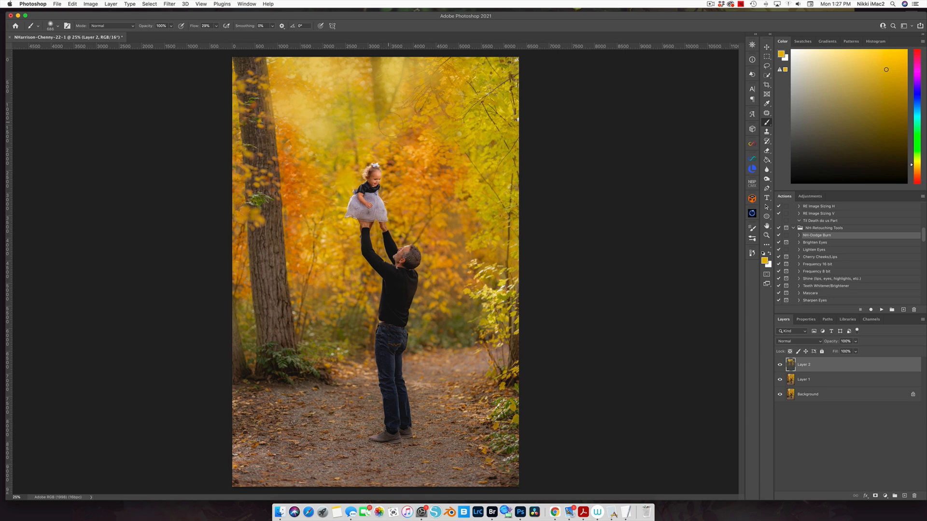
{"action": "left_click_drag", "start_coordinate": [400, 169], "coordinate": [371, 154]}
{"action": "left_click", "coordinate": [371, 154], "text": "alt"}
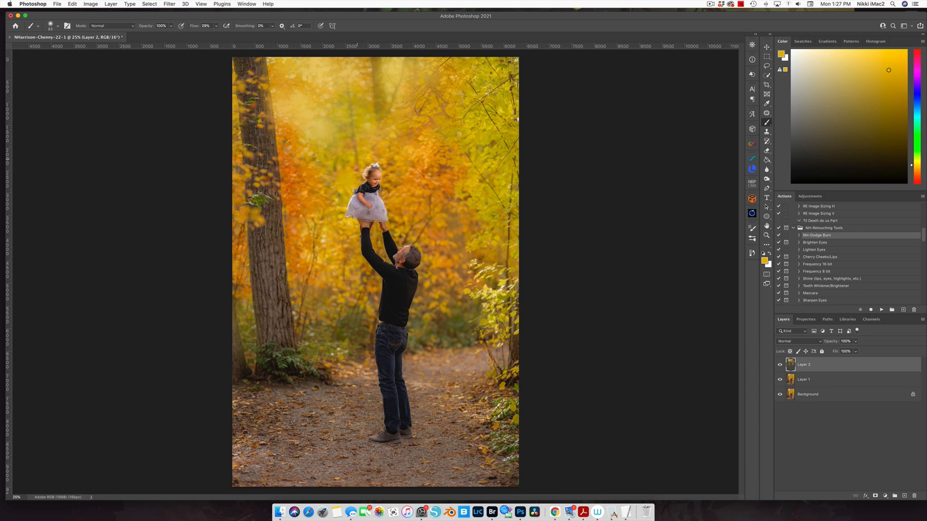
{"action": "left_click_drag", "start_coordinate": [374, 138], "coordinate": [383, 138]}
{"action": "left_click", "coordinate": [393, 75], "text": "alt"}
{"action": "left_click_drag", "start_coordinate": [336, 180], "coordinate": [349, 179]}
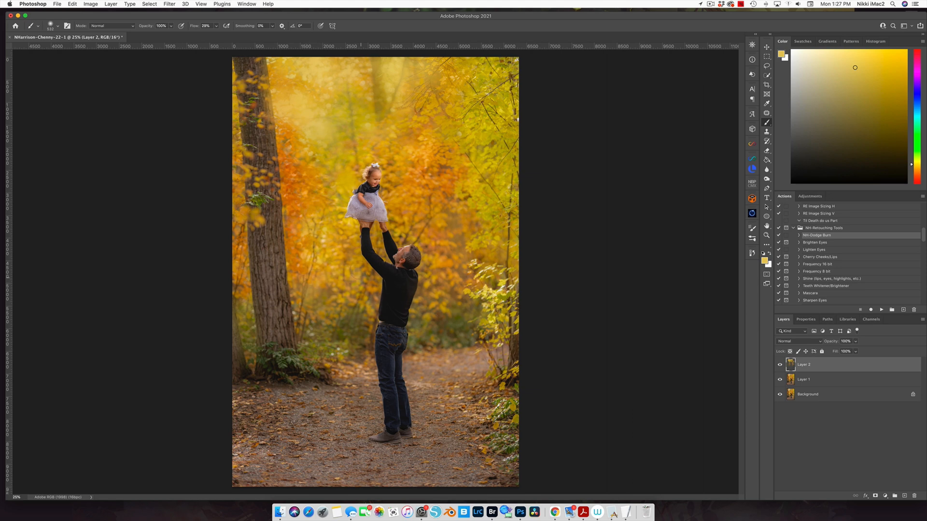
- Sample orange and yellow foliage tones and paint them over the background just behind the girl's head
{"action": "left_click", "coordinate": [348, 317], "text": "alt"}
{"action": "left_click", "coordinate": [408, 159], "text": "alt"}
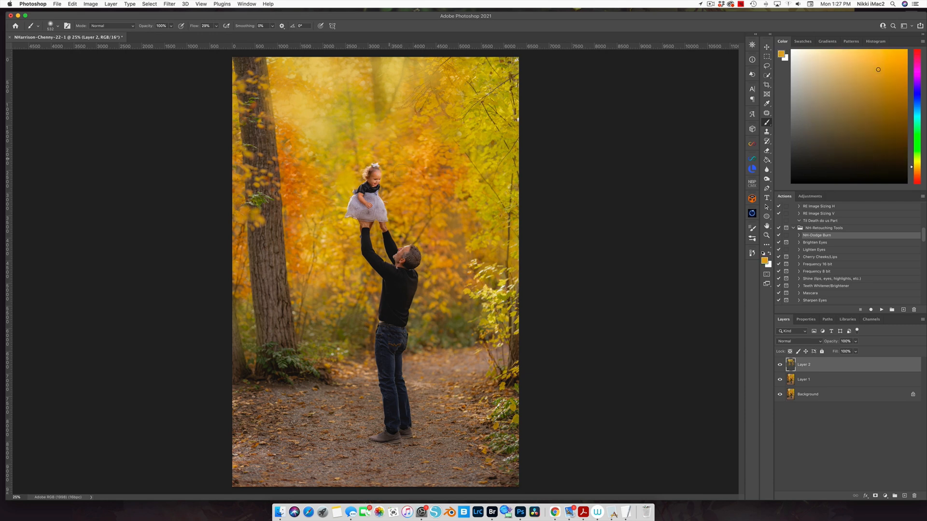
{"action": "left_click_drag", "start_coordinate": [401, 170], "coordinate": [396, 163]}
{"action": "left_click", "coordinate": [410, 155], "text": "alt"}
{"action": "left_click", "coordinate": [355, 135], "text": "alt"}
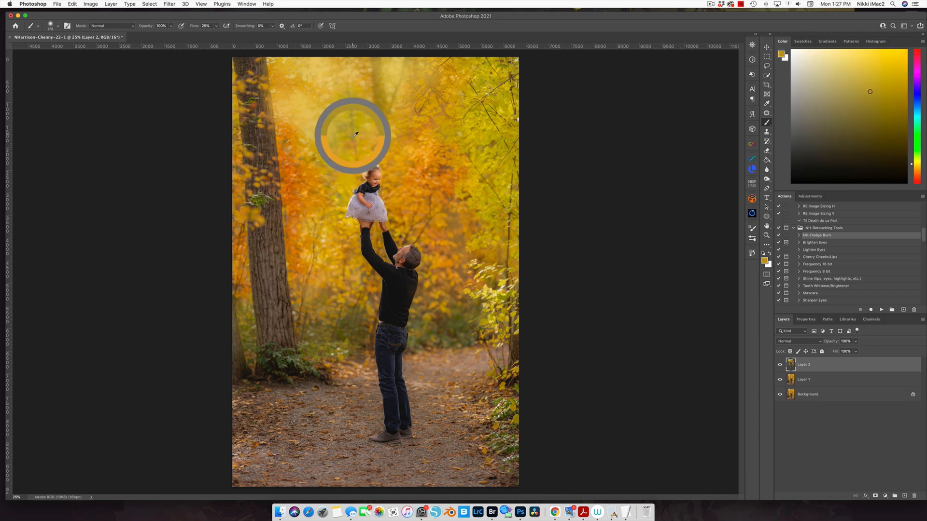
{"action": "left_click", "coordinate": [316, 124], "text": "alt"}
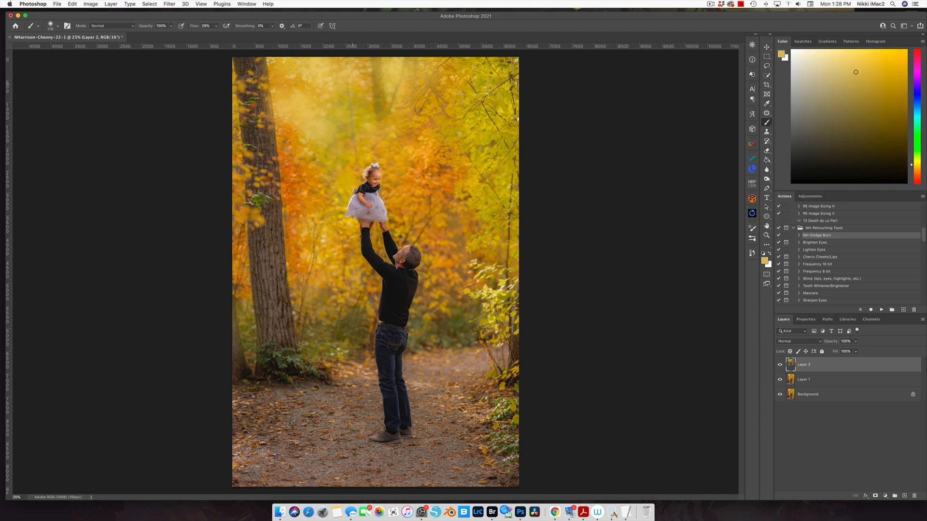
- Paint sampled light yellow over the upper foliage above the girl and down beside the large tree trunk
{"action": "left_click", "coordinate": [392, 80], "text": "alt"}
{"action": "left_click_drag", "start_coordinate": [379, 102], "coordinate": [388, 101]}
{"action": "left_click", "coordinate": [399, 61], "text": "alt"}
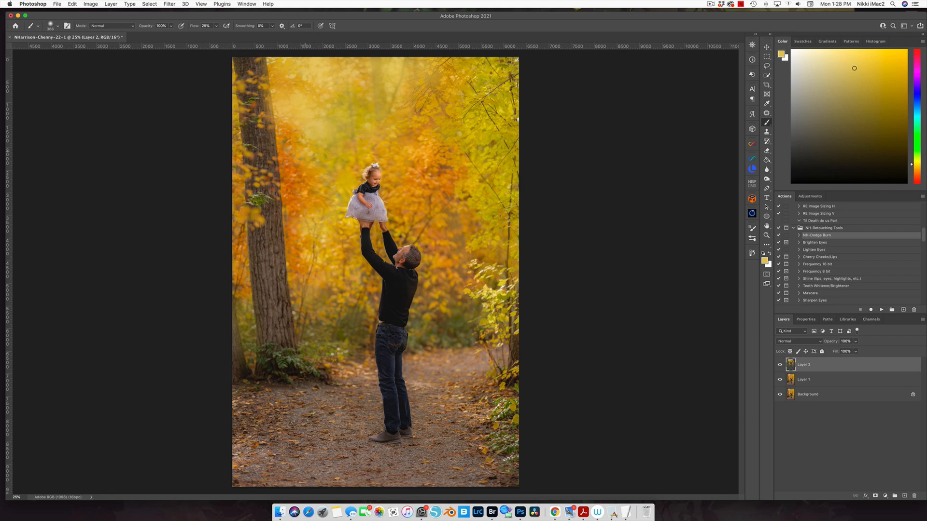
{"action": "left_click", "coordinate": [324, 243], "text": "alt"}
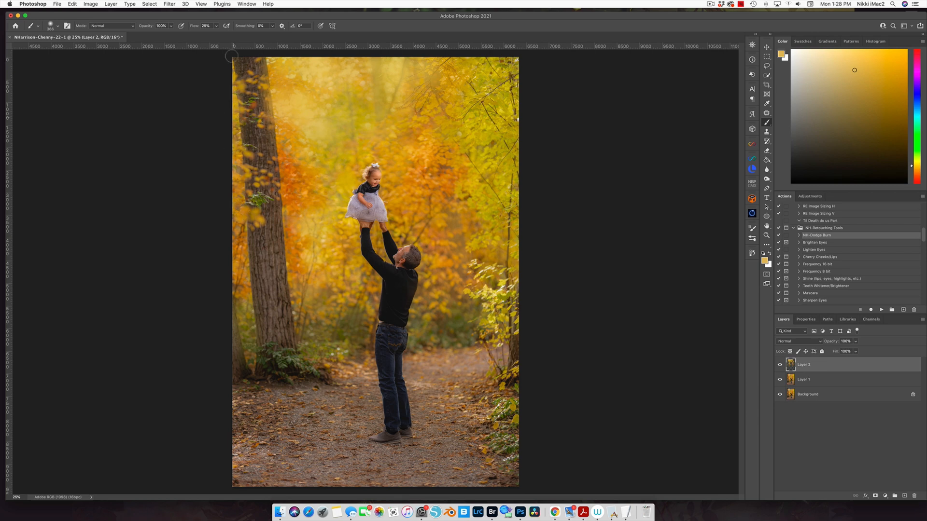
{"action": "left_click", "coordinate": [400, 67], "text": "alt"}
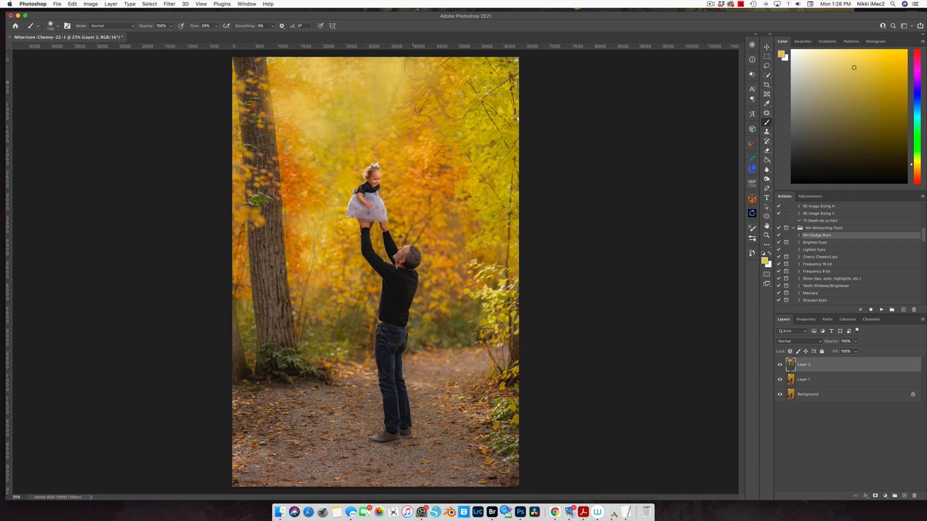
- Choose a pale yellow, paint a bright haze across the photo's upper foliage, and compare Layer 2 hidden and shown
{"action": "left_click_drag", "start_coordinate": [849, 63], "coordinate": [819, 52]}
{"action": "mouse_move", "coordinate": [386, 73]}
{"action": "left_mouse_down"}
{"action": "mouse_move", "coordinate": [374, 89]}
{"action": "mouse_move", "coordinate": [376, 109]}
{"action": "mouse_move", "coordinate": [386, 61]}
{"action": "mouse_move", "coordinate": [366, 58]}
{"action": "mouse_move", "coordinate": [351, 74]}
{"action": "mouse_move", "coordinate": [336, 74]}
{"action": "mouse_move", "coordinate": [330, 62]}
{"action": "mouse_move", "coordinate": [310, 66]}
{"action": "mouse_move", "coordinate": [315, 93]}
{"action": "mouse_move", "coordinate": [288, 84]}
{"action": "mouse_move", "coordinate": [284, 107]}
{"action": "mouse_move", "coordinate": [314, 114]}
{"action": "mouse_move", "coordinate": [324, 129]}
{"action": "mouse_move", "coordinate": [335, 127]}
{"action": "mouse_move", "coordinate": [352, 95]}
{"action": "mouse_move", "coordinate": [375, 91]}
{"action": "mouse_move", "coordinate": [375, 114]}
{"action": "mouse_move", "coordinate": [422, 69]}
{"action": "mouse_move", "coordinate": [376, 75]}
{"action": "mouse_move", "coordinate": [279, 63]}
{"action": "left_mouse_up"}
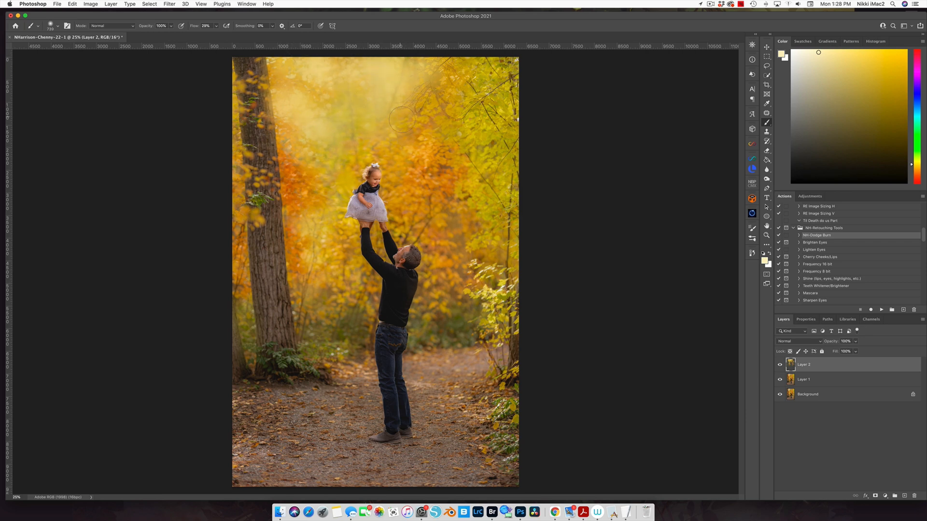
{"action": "left_click_drag", "start_coordinate": [452, 71], "coordinate": [443, 115]}
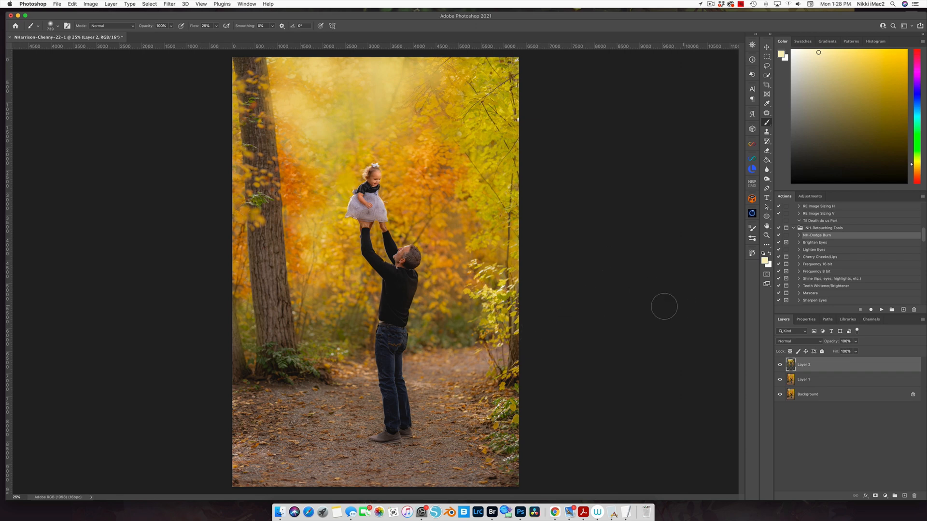
{"action": "left_click", "coordinate": [780, 365]}
{"action": "left_click", "coordinate": [781, 365]}
- Add a new layer and paint a large, soft cream-colored light haze across the upper foliage and down beside the girl
{"action": "left_click", "coordinate": [904, 496]}
{"action": "left_click", "coordinate": [802, 53]}
{"action": "mouse_move", "coordinate": [412, 54]}
{"action": "left_mouse_down"}
{"action": "mouse_move", "coordinate": [445, 54]}
{"action": "mouse_move", "coordinate": [299, 84]}
{"action": "mouse_move", "coordinate": [439, 62]}
{"action": "mouse_move", "coordinate": [393, 104]}
{"action": "mouse_move", "coordinate": [309, 129]}
{"action": "mouse_move", "coordinate": [357, 126]}
{"action": "mouse_move", "coordinate": [313, 148]}
{"action": "left_mouse_up"}
{"action": "left_click_drag", "start_coordinate": [341, 184], "coordinate": [322, 185]}
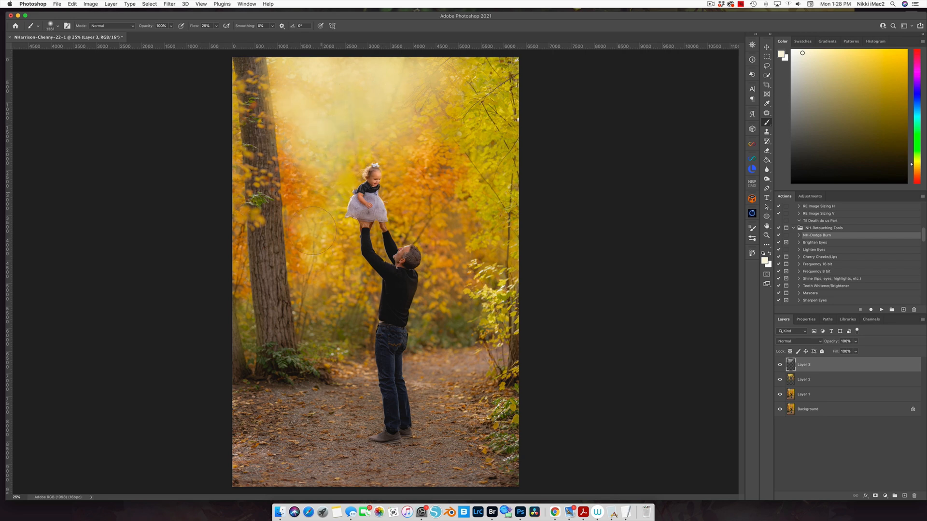
{"action": "mouse_move", "coordinate": [312, 230]}
{"action": "left_mouse_down"}
{"action": "mouse_move", "coordinate": [318, 194]}
{"action": "mouse_move", "coordinate": [311, 231]}
{"action": "mouse_move", "coordinate": [340, 314]}
{"action": "left_mouse_up"}
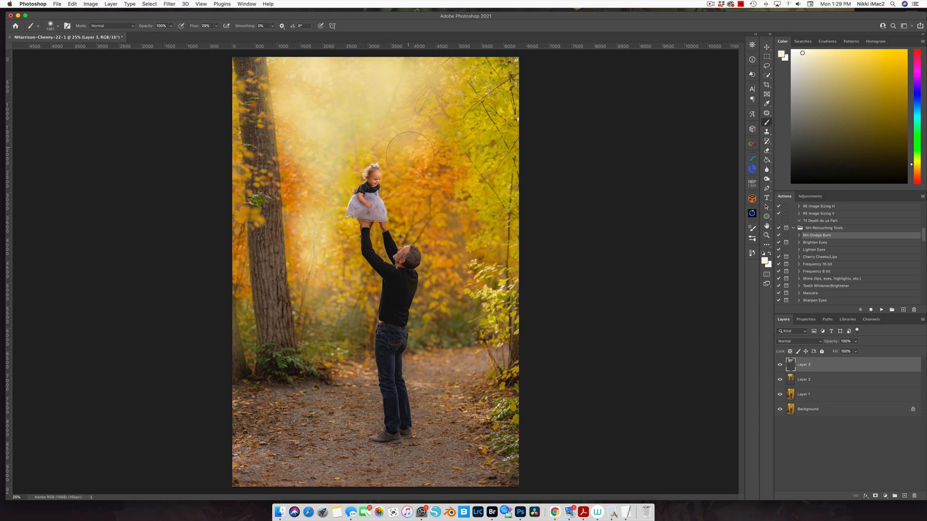
{"action": "mouse_move", "coordinate": [410, 155]}
{"action": "left_mouse_down"}
{"action": "mouse_move", "coordinate": [439, 89]}
{"action": "mouse_move", "coordinate": [431, 74]}
{"action": "mouse_move", "coordinate": [406, 105]}
{"action": "mouse_move", "coordinate": [371, 72]}
{"action": "mouse_move", "coordinate": [347, 72]}
{"action": "mouse_move", "coordinate": [365, 128]}
{"action": "mouse_move", "coordinate": [338, 170]}
{"action": "mouse_move", "coordinate": [303, 164]}
{"action": "mouse_move", "coordinate": [310, 112]}
{"action": "mouse_move", "coordinate": [378, 74]}
{"action": "left_mouse_up"}
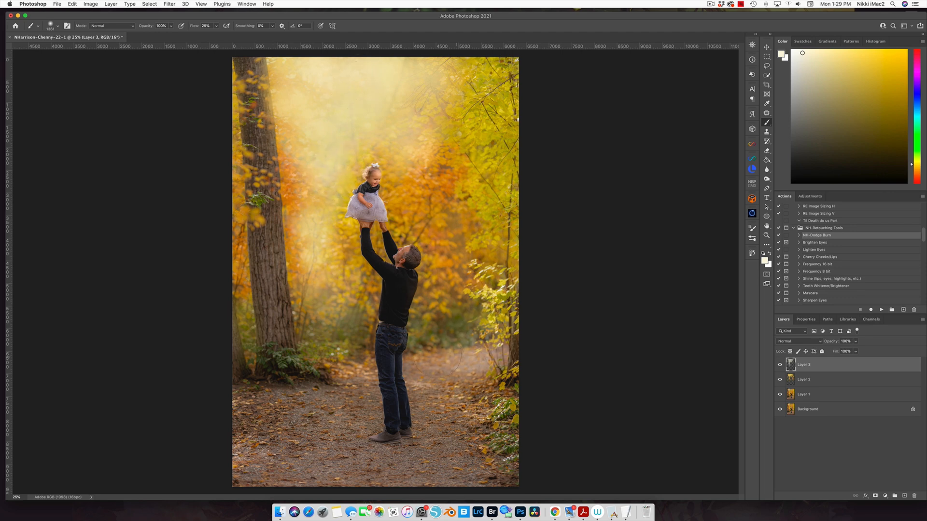
- Lower the haze layer's opacity to 50% and compare the photo with the layer hidden and shown
{"action": "left_click", "coordinate": [855, 341]}
{"action": "left_click_drag", "start_coordinate": [858, 350], "coordinate": [839, 349]}
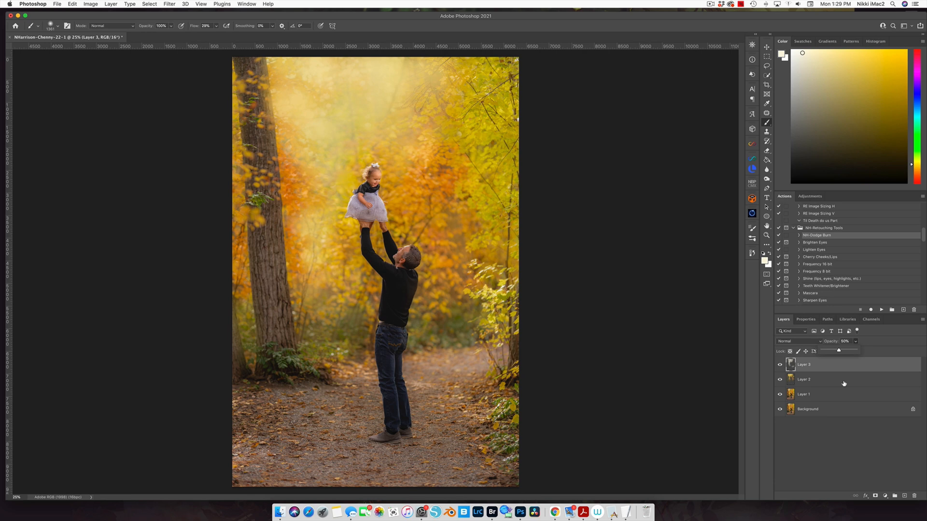
{"action": "left_click", "coordinate": [780, 366]}
{"action": "left_click", "coordinate": [779, 366]}
- Merge Layer 1, Layer 2 and Layer 3 into a single layer above the Background
{"action": "left_click", "coordinate": [822, 396], "text": "shift"}
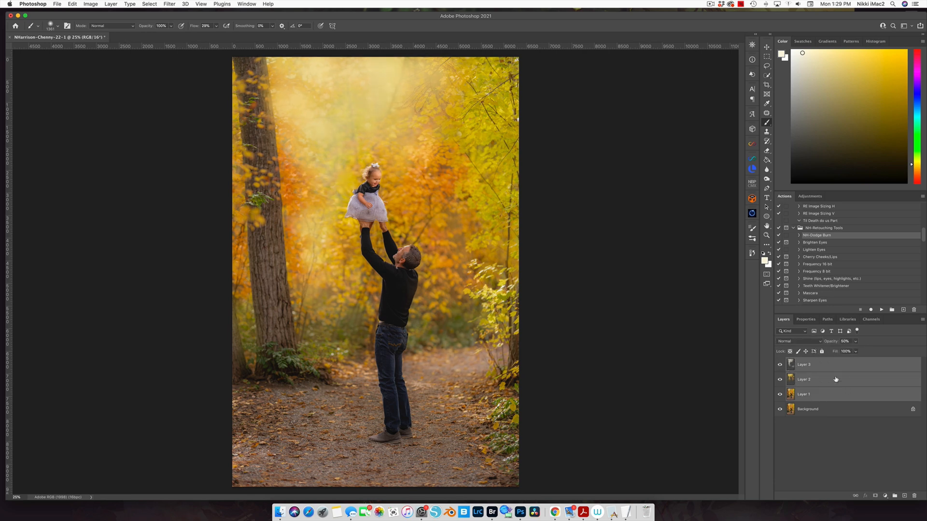
{"action": "right_click", "coordinate": [837, 385]}
{"action": "left_click", "coordinate": [782, 403]}
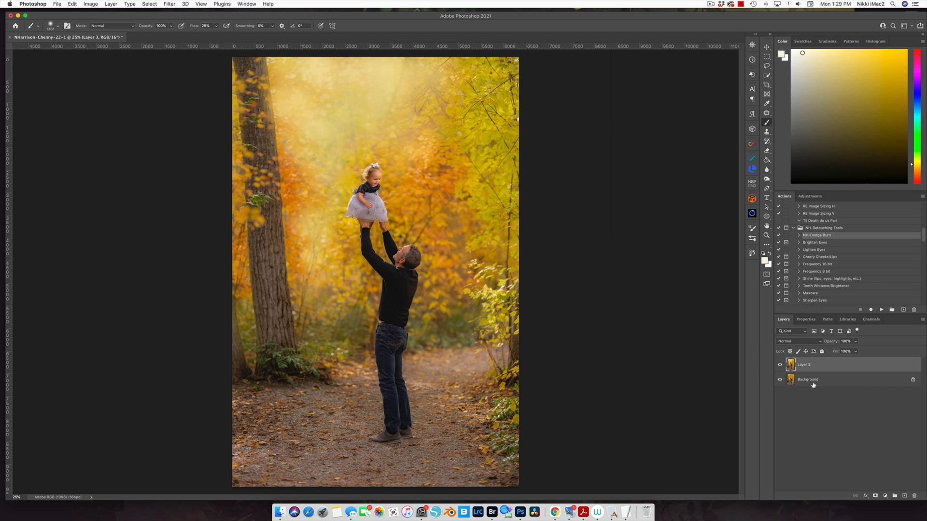
- Duplicate the merged layer and flip the copy horizontally
{"action": "key", "text": "super+j"}
{"action": "key", "text": "super+t"}
{"action": "right_click", "coordinate": [427, 243]}
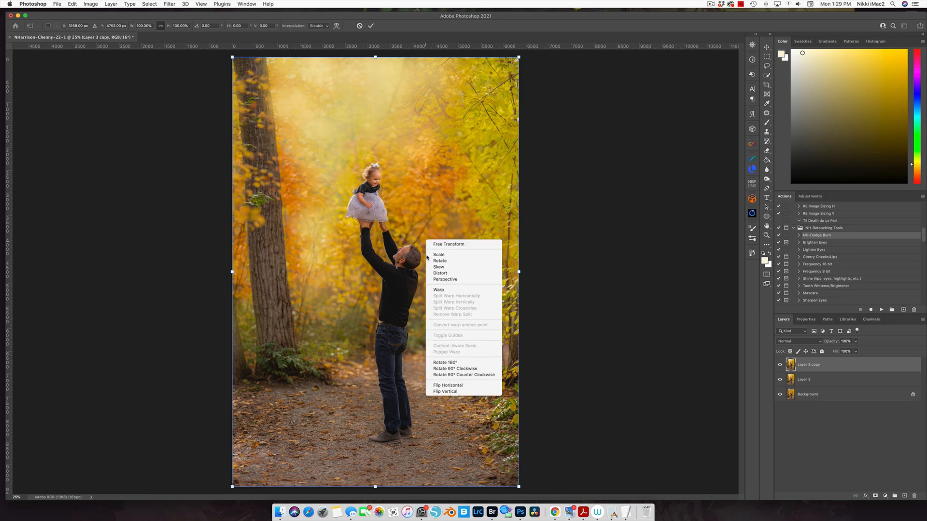
{"action": "left_click", "coordinate": [463, 386]}
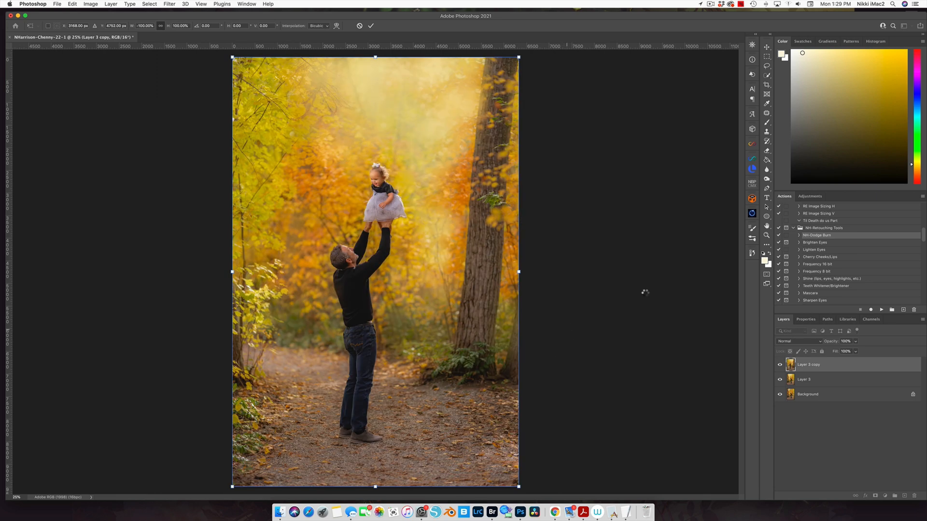
{"action": "key", "text": "Return"}
- Add a black mask to the flipped copy and paint white over the large tree trunk to cover it with mirrored foliage
{"action": "key", "text": "b"}
{"action": "left_click", "coordinate": [876, 497], "text": "alt"}
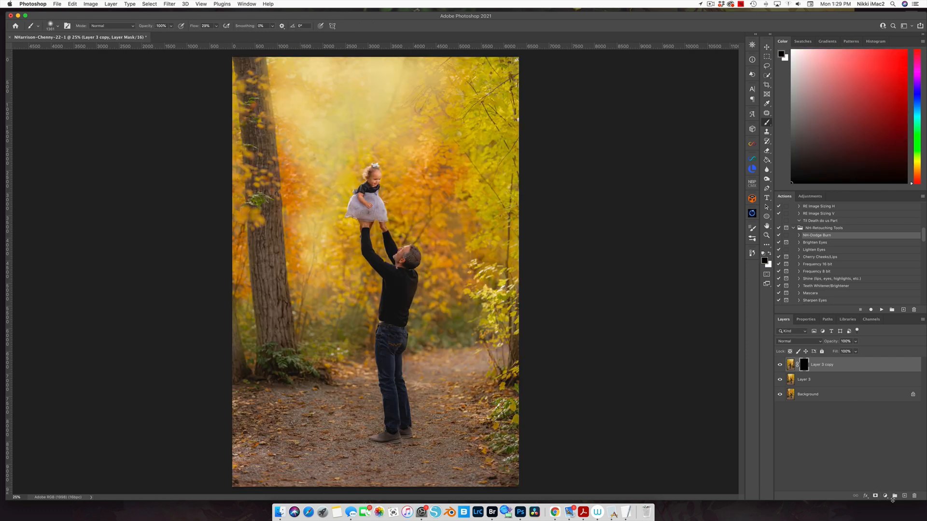
{"action": "key", "text": "d"}
{"action": "mouse_move", "coordinate": [256, 73]}
{"action": "left_mouse_down"}
{"action": "mouse_move", "coordinate": [241, 79]}
{"action": "mouse_move", "coordinate": [271, 72]}
{"action": "left_mouse_up"}
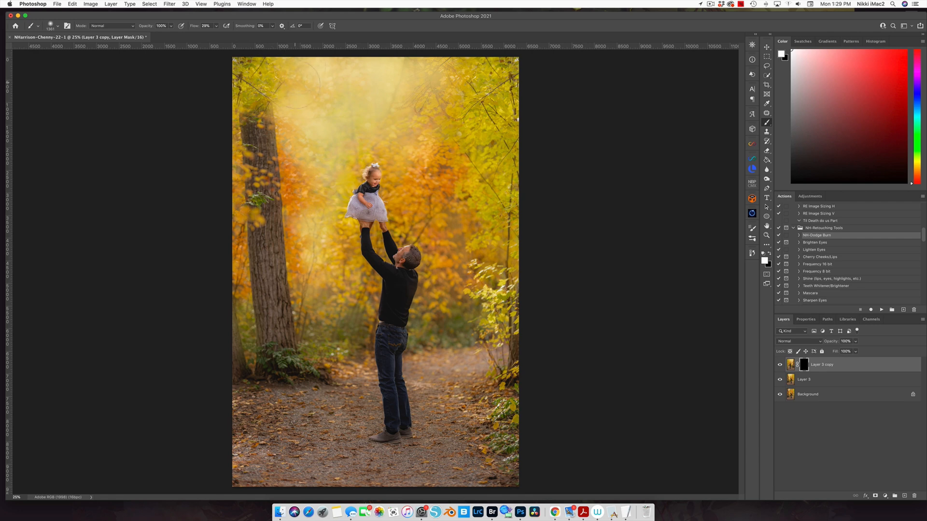
{"action": "mouse_move", "coordinate": [297, 102]}
{"action": "left_mouse_down"}
{"action": "mouse_move", "coordinate": [258, 128]}
{"action": "mouse_move", "coordinate": [263, 205]}
{"action": "mouse_move", "coordinate": [241, 173]}
{"action": "left_mouse_up"}
{"action": "mouse_move", "coordinate": [251, 252]}
{"action": "left_mouse_down"}
{"action": "mouse_move", "coordinate": [270, 305]}
{"action": "mouse_move", "coordinate": [231, 346]}
{"action": "mouse_move", "coordinate": [246, 351]}
{"action": "mouse_move", "coordinate": [290, 335]}
{"action": "left_mouse_up"}
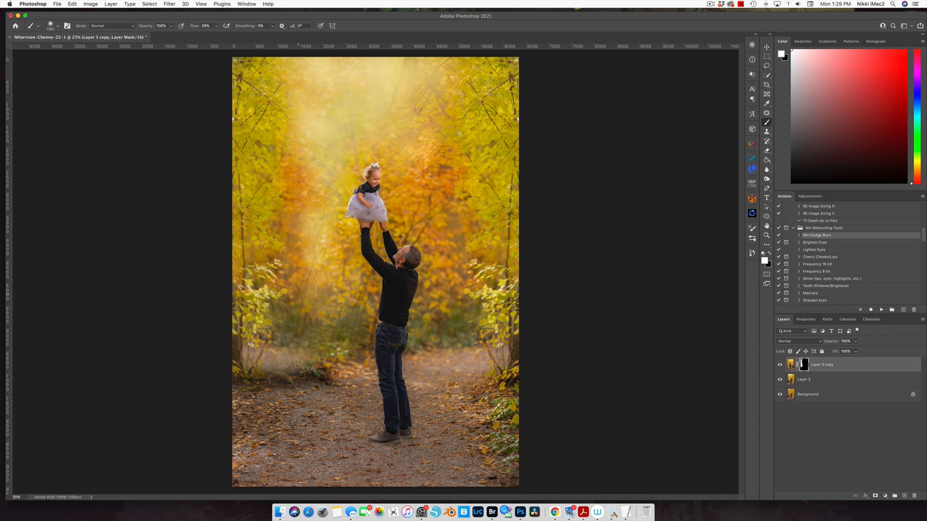
{"action": "left_click_drag", "start_coordinate": [287, 285], "coordinate": [281, 284]}
{"action": "mouse_move", "coordinate": [289, 190]}
{"action": "left_mouse_down"}
{"action": "mouse_move", "coordinate": [294, 140]}
{"action": "mouse_move", "coordinate": [301, 234]}
{"action": "mouse_move", "coordinate": [274, 358]}
{"action": "mouse_move", "coordinate": [244, 356]}
{"action": "mouse_move", "coordinate": [334, 358]}
{"action": "left_mouse_up"}
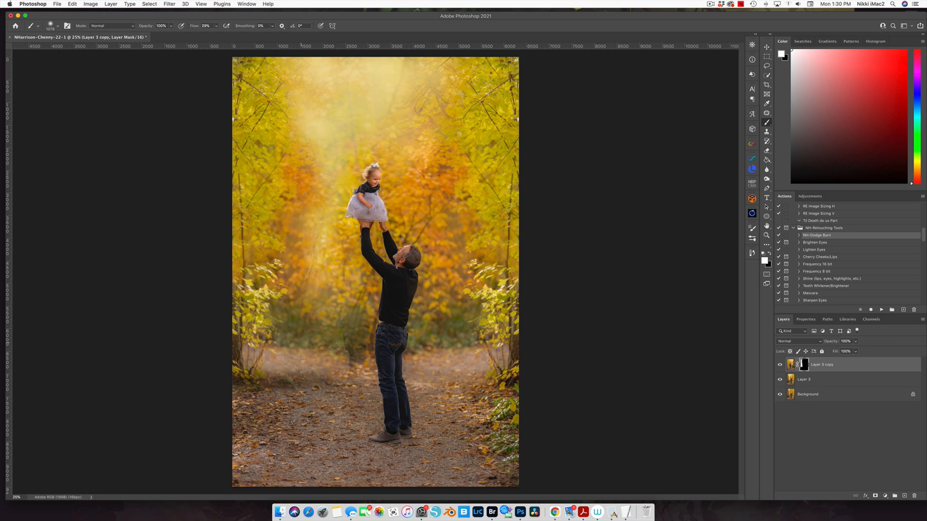
- Refine the mask by restoring the shrub and path at the trunk's base and blending the mirrored foliage into the haze
{"action": "key", "text": "x"}
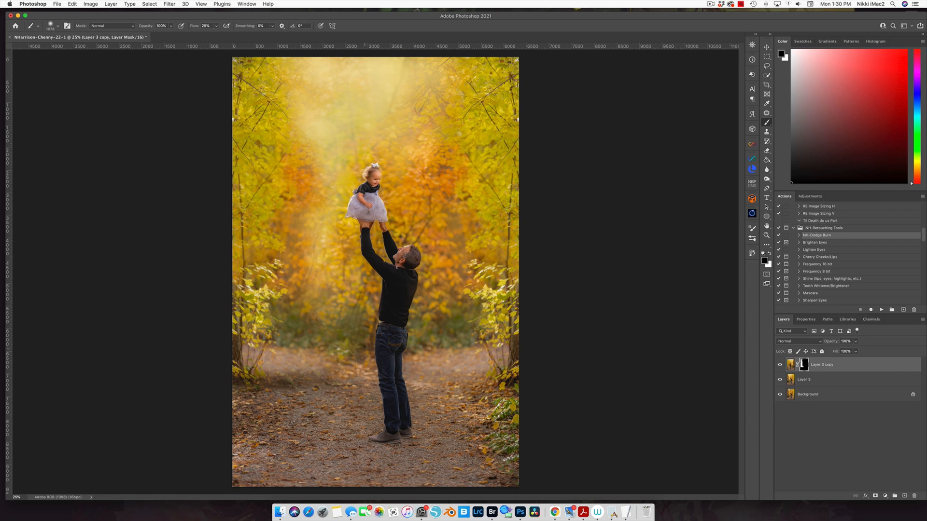
{"action": "mouse_move", "coordinate": [338, 366]}
{"action": "left_mouse_down"}
{"action": "mouse_move", "coordinate": [323, 348]}
{"action": "mouse_move", "coordinate": [288, 365]}
{"action": "mouse_move", "coordinate": [248, 338]}
{"action": "mouse_move", "coordinate": [290, 351]}
{"action": "mouse_move", "coordinate": [288, 343]}
{"action": "mouse_move", "coordinate": [245, 342]}
{"action": "mouse_move", "coordinate": [253, 358]}
{"action": "mouse_move", "coordinate": [271, 357]}
{"action": "mouse_move", "coordinate": [245, 354]}
{"action": "mouse_move", "coordinate": [263, 343]}
{"action": "mouse_move", "coordinate": [305, 351]}
{"action": "left_mouse_up"}
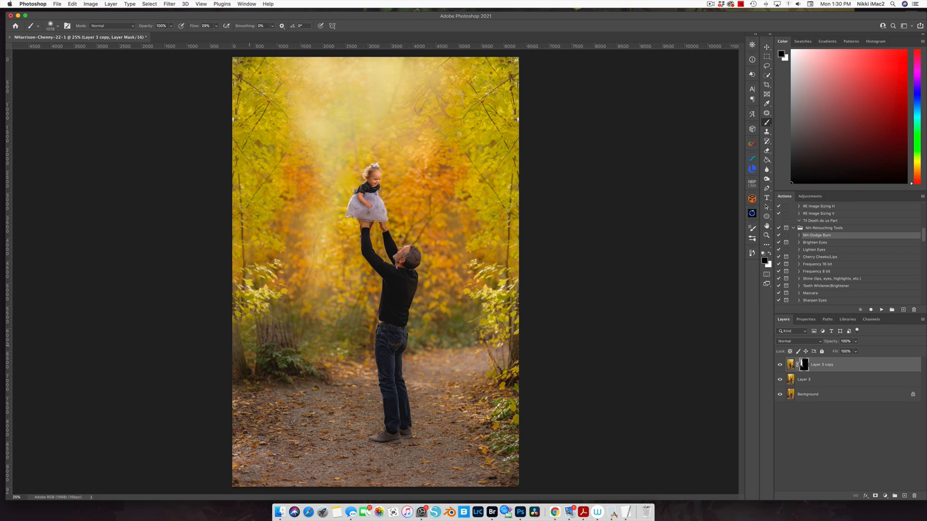
{"action": "key", "text": "x"}
{"action": "mouse_move", "coordinate": [291, 266]}
{"action": "left_mouse_down", "text": "ctrl+alt"}
{"action": "mouse_move", "coordinate": [275, 266]}
{"action": "mouse_move", "coordinate": [262, 309]}
{"action": "mouse_move", "coordinate": [283, 295]}
{"action": "mouse_move", "coordinate": [271, 326]}
{"action": "mouse_move", "coordinate": [222, 319]}
{"action": "left_mouse_up", "text": "ctrl+alt"}
{"action": "left_click_drag", "start_coordinate": [302, 300], "coordinate": [287, 300], "text": "ctrl+alt"}
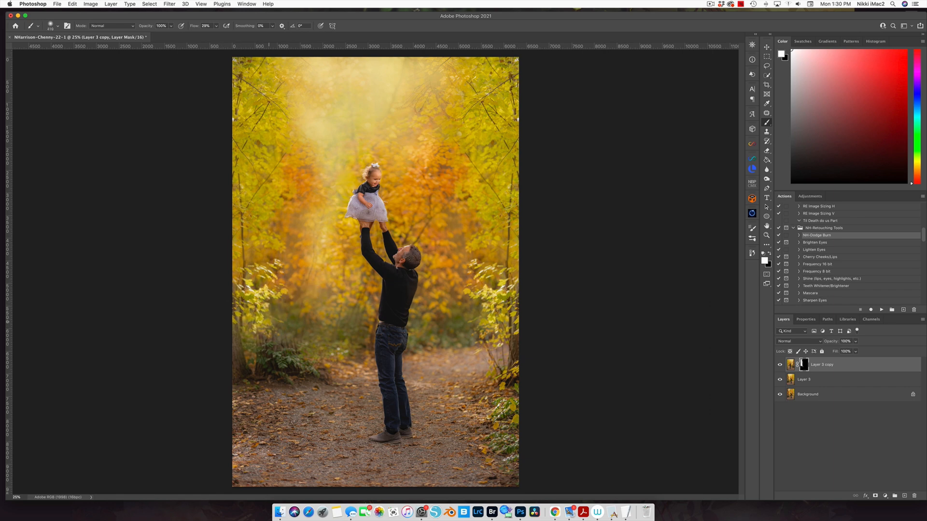
{"action": "left_click_drag", "start_coordinate": [284, 333], "coordinate": [297, 337]}
{"action": "left_click_drag", "start_coordinate": [307, 202], "coordinate": [325, 202], "text": "ctrl+alt"}
{"action": "left_click_drag", "start_coordinate": [312, 135], "coordinate": [301, 85]}
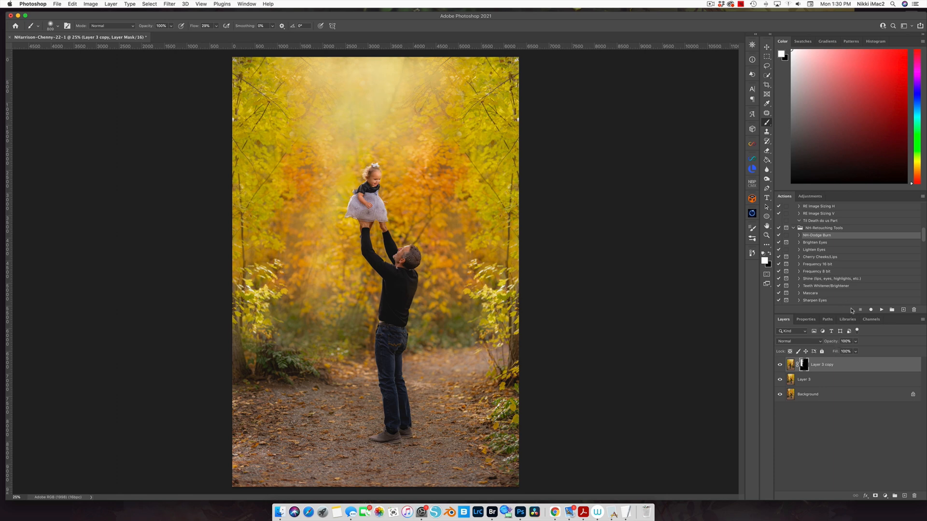
- Fade the mirrored layer's opacity to 0% to compare with the original trunk, and delete the layer
{"action": "left_click", "coordinate": [856, 341]}
{"action": "left_click_drag", "start_coordinate": [858, 351], "coordinate": [821, 352]}
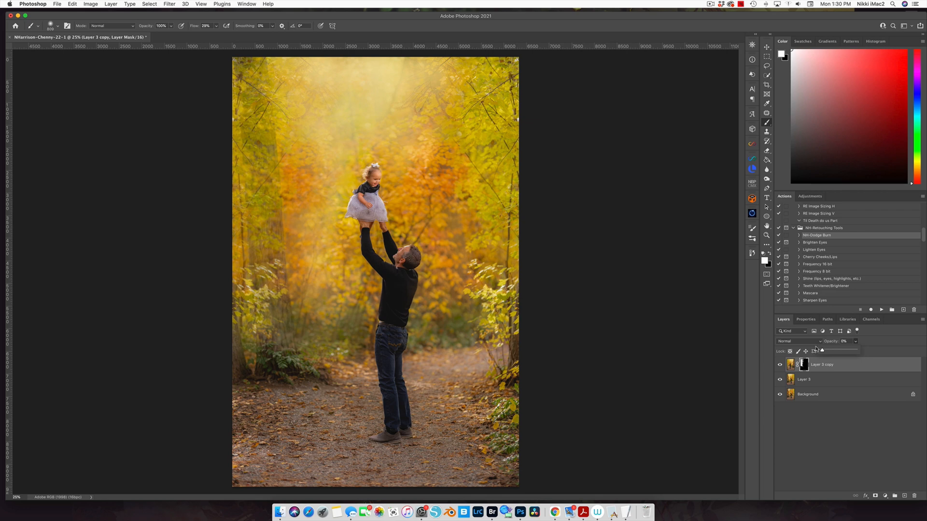
{"action": "left_click", "coordinate": [865, 365]}
{"action": "key", "text": "Delete"}
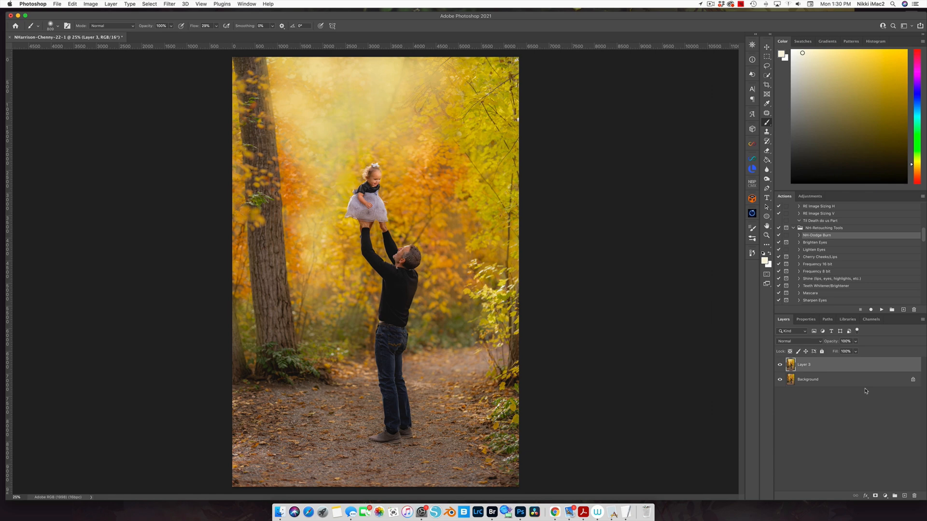
- Open MissionC.psd and move its autumn path backdrop into the portrait as a new layer aligned to cover the canvas
{"action": "left_click", "coordinate": [57, 4]}
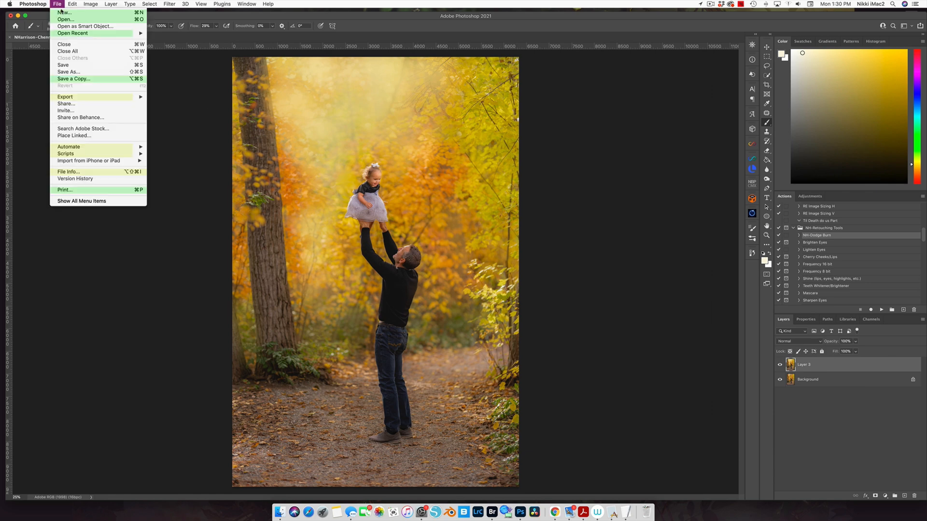
{"action": "mouse_move", "coordinate": [73, 35]}
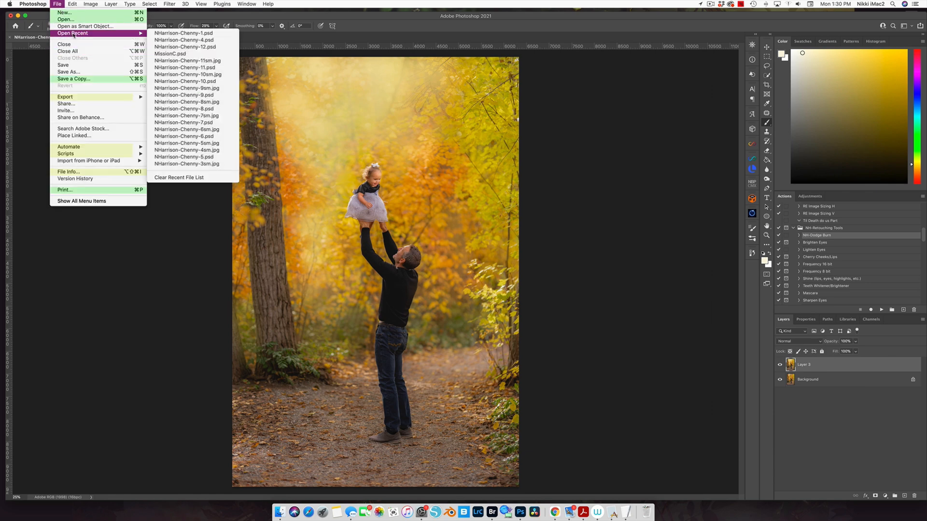
{"action": "left_click", "coordinate": [189, 54]}
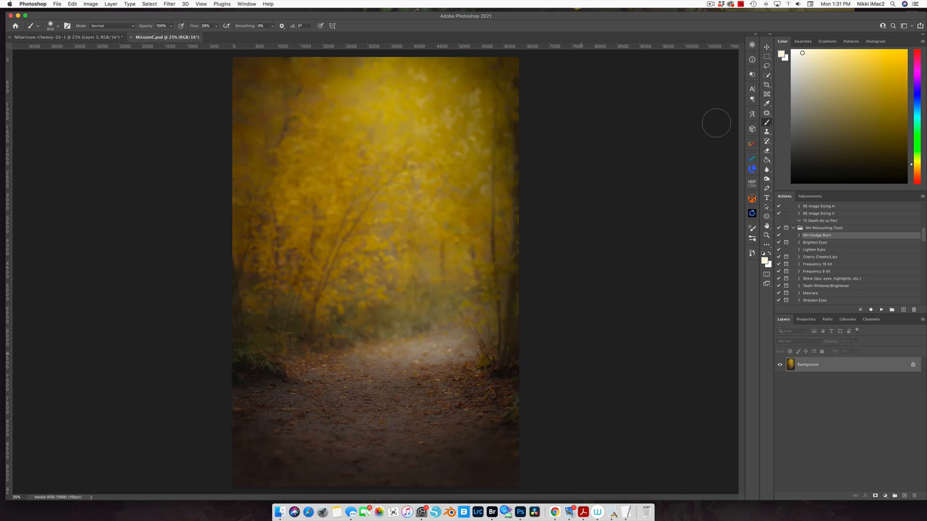
{"action": "left_click", "coordinate": [766, 47]}
{"action": "left_click_drag", "start_coordinate": [165, 43], "coordinate": [179, 94]}
{"action": "left_click_drag", "start_coordinate": [338, 73], "coordinate": [297, 130]}
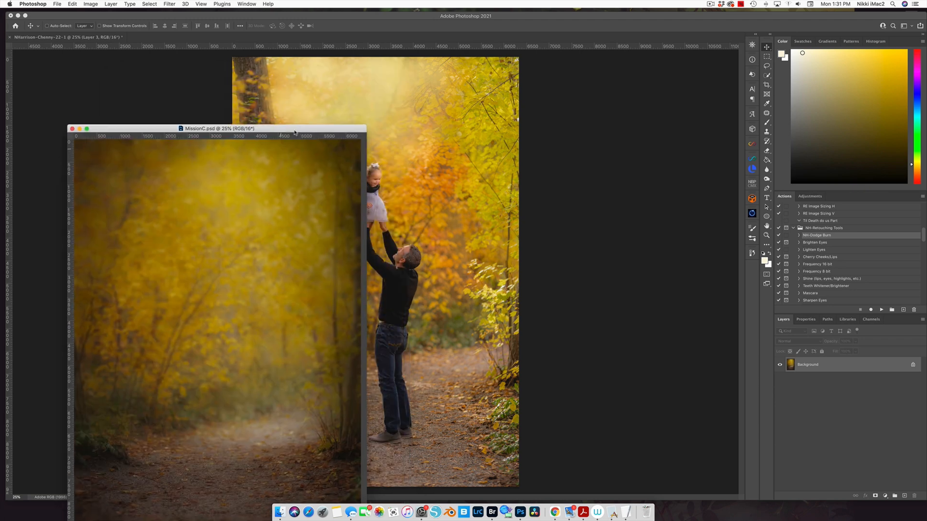
{"action": "left_click_drag", "start_coordinate": [414, 167], "coordinate": [388, 258]}
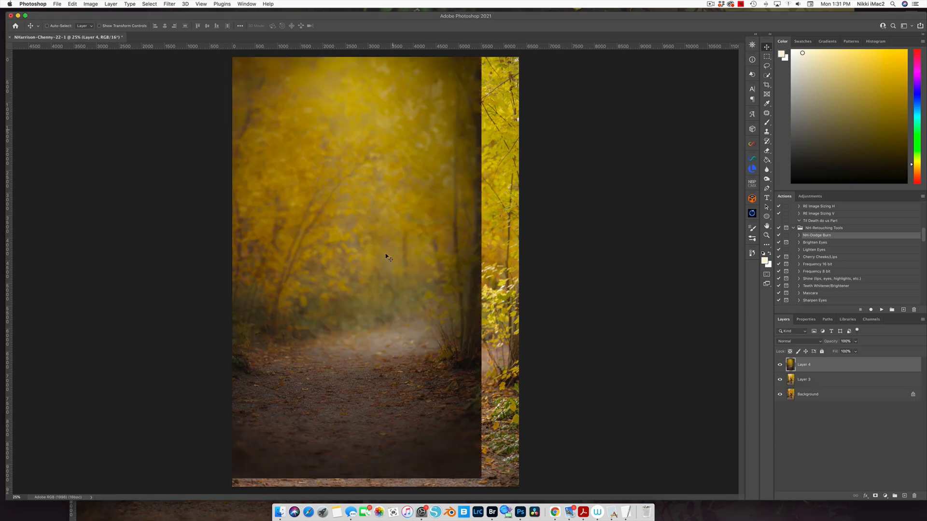
{"action": "left_click_drag", "start_coordinate": [384, 219], "coordinate": [405, 225]}
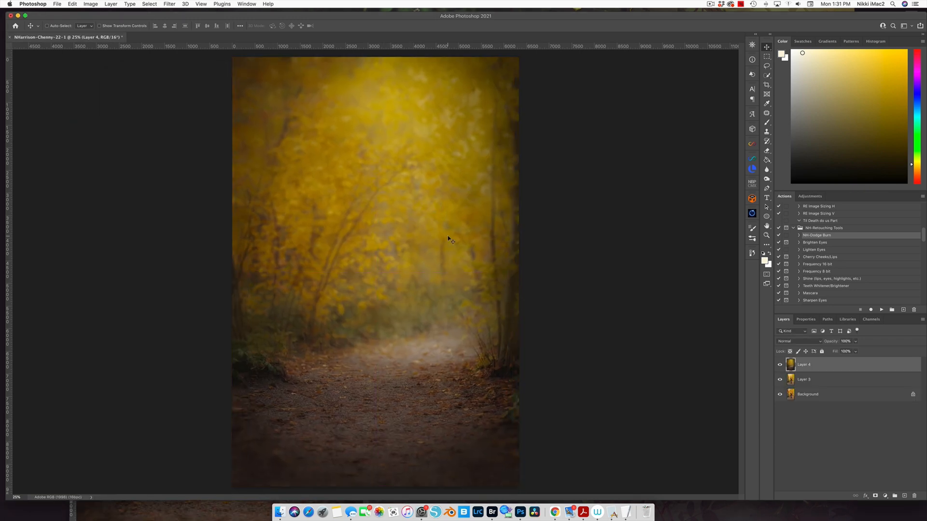
- Add a black mask to the backdrop layer and paint white over the large trunk and the foliage on both sides
{"action": "left_click", "coordinate": [876, 496], "text": "alt"}
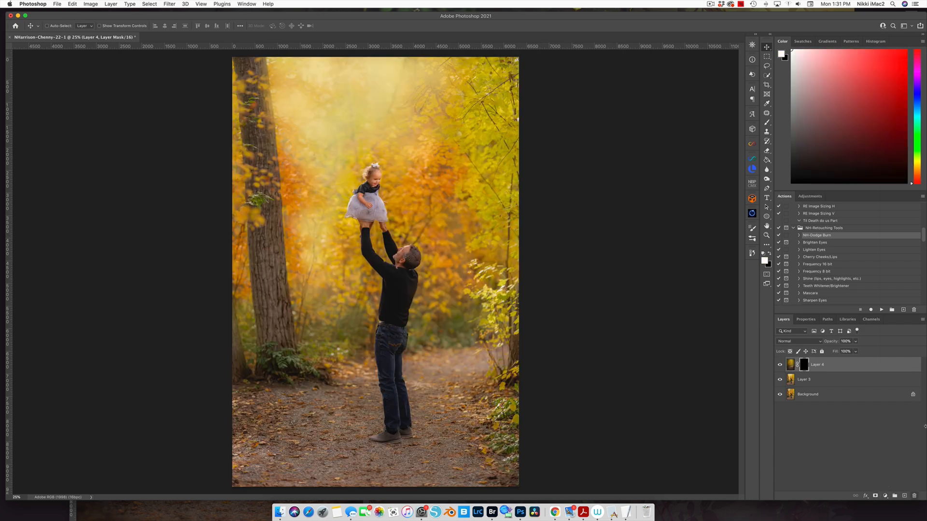
{"action": "left_click", "coordinate": [767, 123]}
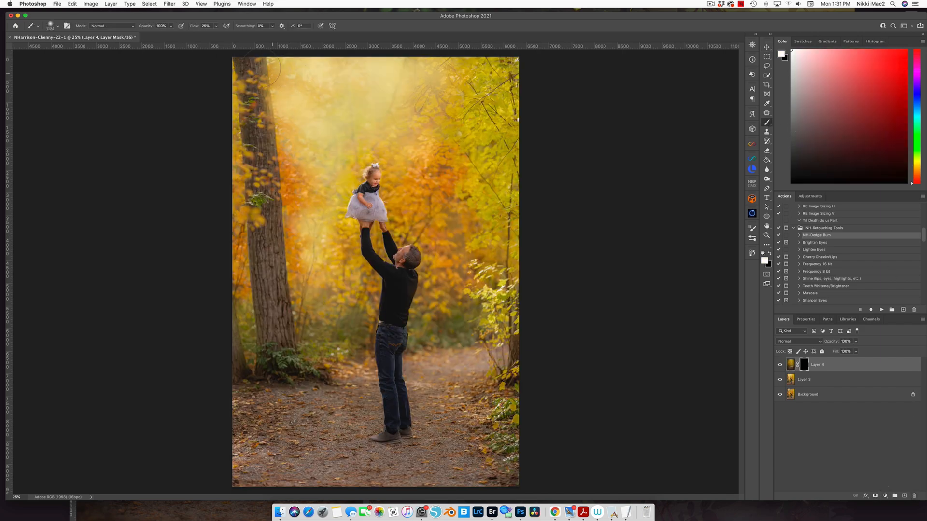
{"action": "mouse_move", "coordinate": [261, 68]}
{"action": "left_mouse_down"}
{"action": "mouse_move", "coordinate": [237, 82]}
{"action": "mouse_move", "coordinate": [302, 70]}
{"action": "mouse_move", "coordinate": [307, 80]}
{"action": "mouse_move", "coordinate": [278, 126]}
{"action": "mouse_move", "coordinate": [271, 101]}
{"action": "mouse_move", "coordinate": [243, 113]}
{"action": "mouse_move", "coordinate": [234, 133]}
{"action": "mouse_move", "coordinate": [287, 140]}
{"action": "mouse_move", "coordinate": [318, 67]}
{"action": "mouse_move", "coordinate": [299, 60]}
{"action": "mouse_move", "coordinate": [311, 137]}
{"action": "mouse_move", "coordinate": [299, 143]}
{"action": "mouse_move", "coordinate": [286, 99]}
{"action": "mouse_move", "coordinate": [289, 111]}
{"action": "mouse_move", "coordinate": [239, 159]}
{"action": "mouse_move", "coordinate": [237, 174]}
{"action": "mouse_move", "coordinate": [288, 185]}
{"action": "mouse_move", "coordinate": [237, 229]}
{"action": "mouse_move", "coordinate": [288, 227]}
{"action": "mouse_move", "coordinate": [227, 291]}
{"action": "mouse_move", "coordinate": [239, 336]}
{"action": "mouse_move", "coordinate": [314, 288]}
{"action": "mouse_move", "coordinate": [306, 213]}
{"action": "left_mouse_up"}
{"action": "mouse_move", "coordinate": [307, 296]}
{"action": "left_mouse_down"}
{"action": "mouse_move", "coordinate": [317, 118]}
{"action": "mouse_move", "coordinate": [333, 92]}
{"action": "mouse_move", "coordinate": [306, 84]}
{"action": "left_mouse_up"}
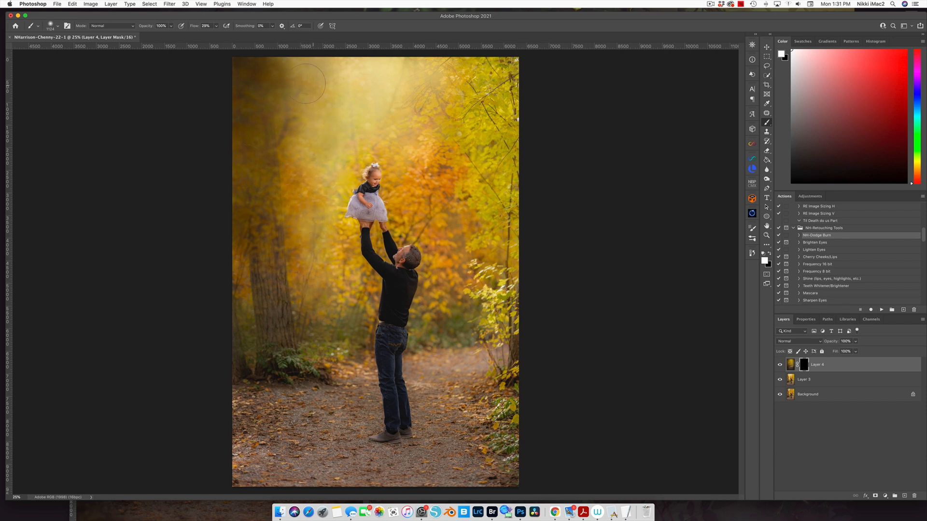
{"action": "mouse_move", "coordinate": [459, 321]}
{"action": "left_mouse_down"}
{"action": "mouse_move", "coordinate": [457, 227]}
{"action": "mouse_move", "coordinate": [427, 127]}
{"action": "mouse_move", "coordinate": [437, 78]}
{"action": "mouse_move", "coordinate": [400, 72]}
{"action": "mouse_move", "coordinate": [407, 144]}
{"action": "mouse_move", "coordinate": [460, 78]}
{"action": "mouse_move", "coordinate": [483, 159]}
{"action": "mouse_move", "coordinate": [497, 72]}
{"action": "mouse_move", "coordinate": [511, 155]}
{"action": "mouse_move", "coordinate": [485, 97]}
{"action": "mouse_move", "coordinate": [498, 62]}
{"action": "mouse_move", "coordinate": [504, 208]}
{"action": "mouse_move", "coordinate": [494, 164]}
{"action": "mouse_move", "coordinate": [492, 241]}
{"action": "mouse_move", "coordinate": [503, 304]}
{"action": "mouse_move", "coordinate": [478, 292]}
{"action": "left_mouse_up"}
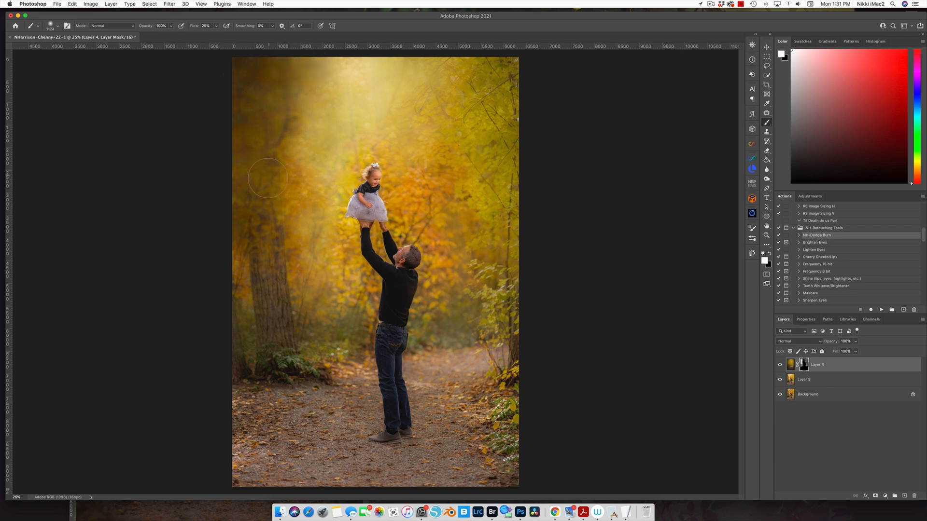
{"action": "mouse_move", "coordinate": [246, 244]}
{"action": "left_mouse_down"}
{"action": "mouse_move", "coordinate": [259, 276]}
{"action": "mouse_move", "coordinate": [280, 267]}
{"action": "mouse_move", "coordinate": [259, 310]}
{"action": "mouse_move", "coordinate": [267, 325]}
{"action": "mouse_move", "coordinate": [265, 242]}
{"action": "mouse_move", "coordinate": [286, 247]}
{"action": "left_mouse_up"}
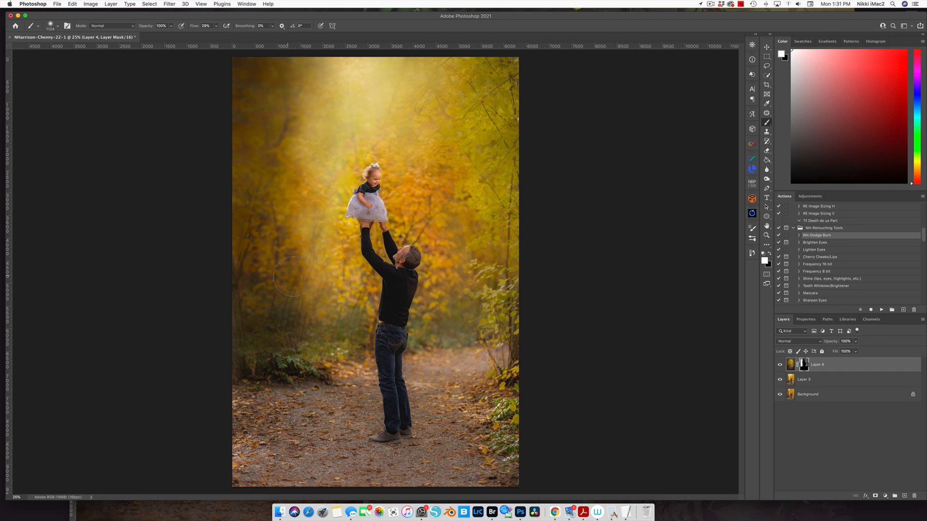
- With a smaller brush, reveal the backdrop over the trunk's lower part, the shrub area and the foliage beside the father
{"action": "key", "text": "bracketleft"}
{"action": "key", "text": "bracketleft"}
{"action": "key", "text": "bracketleft"}
{"action": "key", "text": "bracketleft"}
{"action": "key", "text": "bracketleft"}
{"action": "key", "text": "bracketleft"}
{"action": "mouse_move", "coordinate": [257, 341]}
{"action": "left_mouse_down"}
{"action": "mouse_move", "coordinate": [261, 328]}
{"action": "mouse_move", "coordinate": [255, 356]}
{"action": "mouse_move", "coordinate": [257, 302]}
{"action": "mouse_move", "coordinate": [290, 336]}
{"action": "mouse_move", "coordinate": [344, 333]}
{"action": "mouse_move", "coordinate": [296, 278]}
{"action": "left_mouse_up"}
{"action": "mouse_move", "coordinate": [351, 300]}
{"action": "left_mouse_down"}
{"action": "mouse_move", "coordinate": [306, 242]}
{"action": "mouse_move", "coordinate": [321, 265]}
{"action": "left_mouse_up"}
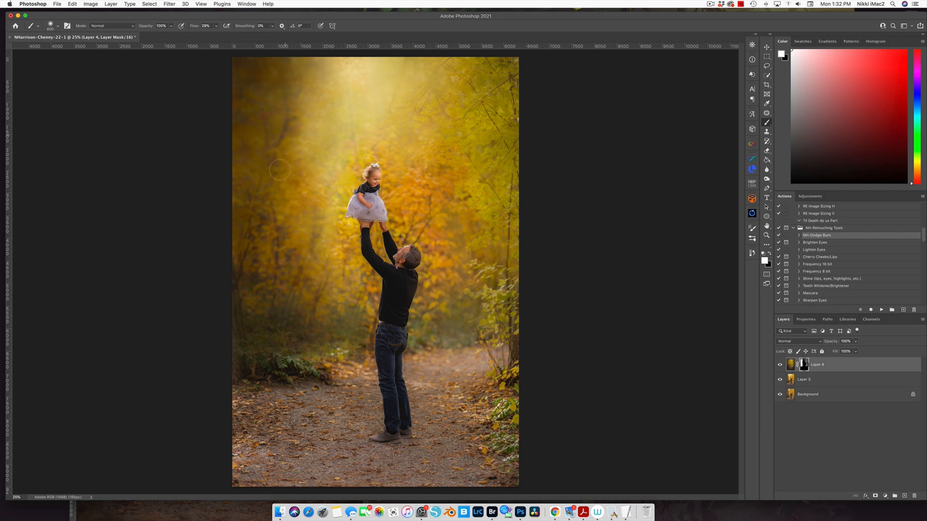
{"action": "mouse_move", "coordinate": [279, 169]}
{"action": "left_mouse_down"}
{"action": "mouse_move", "coordinate": [234, 271]}
{"action": "mouse_move", "coordinate": [241, 290]}
{"action": "mouse_move", "coordinate": [276, 295]}
{"action": "mouse_move", "coordinate": [243, 344]}
{"action": "mouse_move", "coordinate": [306, 335]}
{"action": "mouse_move", "coordinate": [228, 339]}
{"action": "mouse_move", "coordinate": [223, 373]}
{"action": "mouse_move", "coordinate": [247, 321]}
{"action": "mouse_move", "coordinate": [341, 337]}
{"action": "mouse_move", "coordinate": [306, 321]}
{"action": "mouse_move", "coordinate": [330, 239]}
{"action": "left_mouse_up"}
- Paint the backdrop in over the bright leaves and branches along the photo's right edge and across its top
{"action": "mouse_move", "coordinate": [494, 290]}
{"action": "left_mouse_down"}
{"action": "mouse_move", "coordinate": [509, 290]}
{"action": "mouse_move", "coordinate": [514, 264]}
{"action": "mouse_move", "coordinate": [501, 245]}
{"action": "left_mouse_up"}
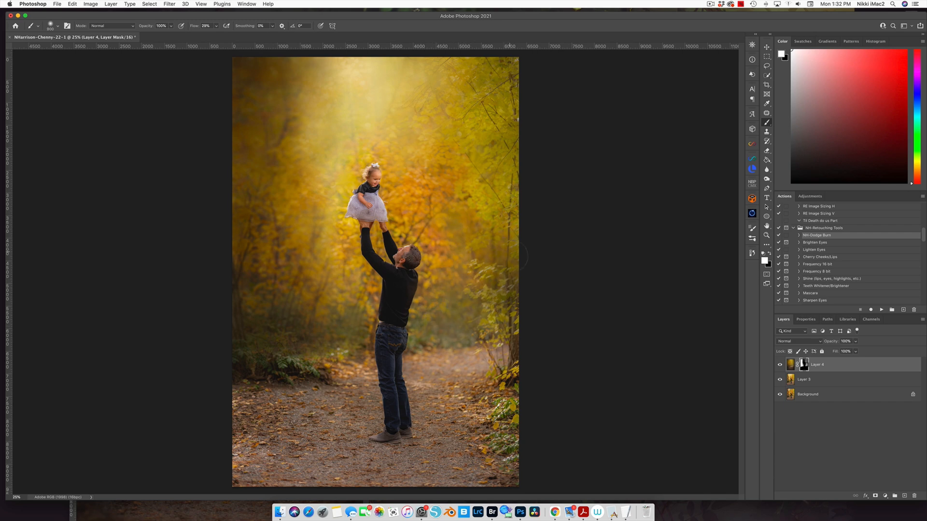
{"action": "left_click_drag", "start_coordinate": [520, 256], "coordinate": [492, 244]}
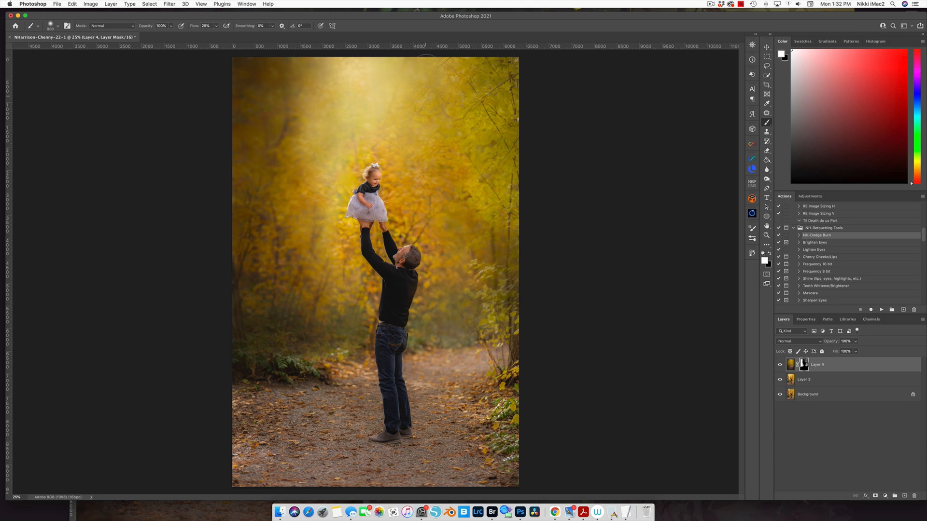
{"action": "left_click_drag", "start_coordinate": [421, 71], "coordinate": [446, 61]}
{"action": "left_click_drag", "start_coordinate": [382, 64], "coordinate": [374, 54]}
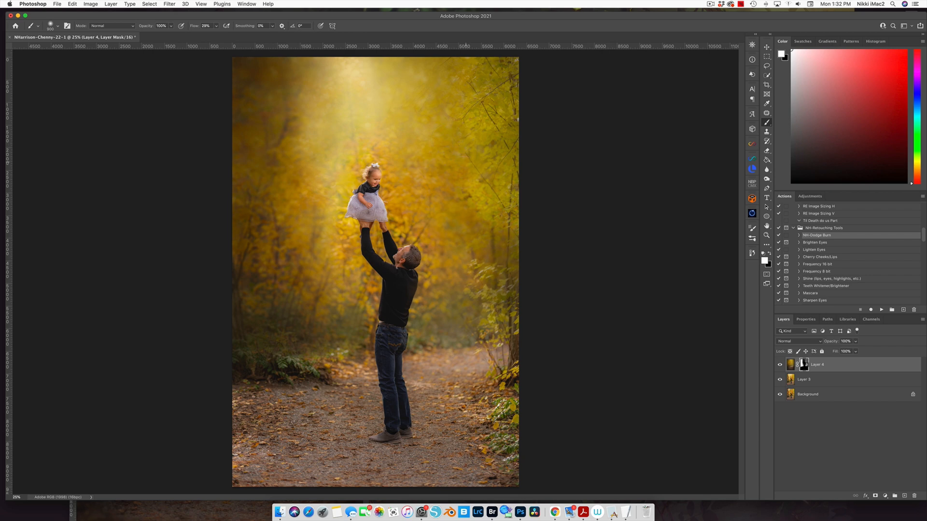
{"action": "mouse_move", "coordinate": [464, 164]}
{"action": "left_mouse_down"}
{"action": "mouse_move", "coordinate": [488, 213]}
{"action": "mouse_move", "coordinate": [493, 181]}
{"action": "mouse_move", "coordinate": [475, 140]}
{"action": "left_mouse_up"}
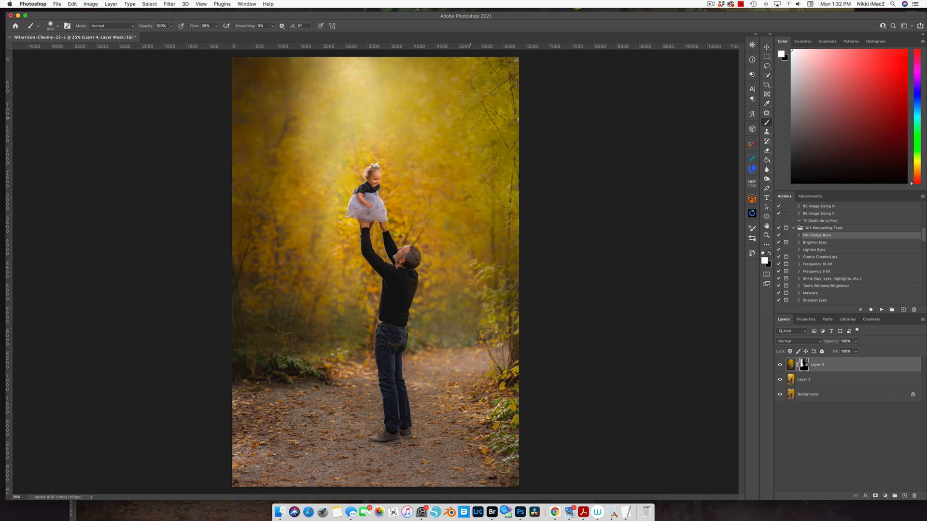
{"action": "mouse_move", "coordinate": [469, 62]}
{"action": "left_mouse_down"}
{"action": "mouse_move", "coordinate": [527, 68]}
{"action": "mouse_move", "coordinate": [519, 183]}
{"action": "mouse_move", "coordinate": [520, 68]}
{"action": "mouse_move", "coordinate": [485, 54]}
{"action": "mouse_move", "coordinate": [531, 128]}
{"action": "mouse_move", "coordinate": [515, 256]}
{"action": "mouse_move", "coordinate": [522, 299]}
{"action": "left_mouse_up"}
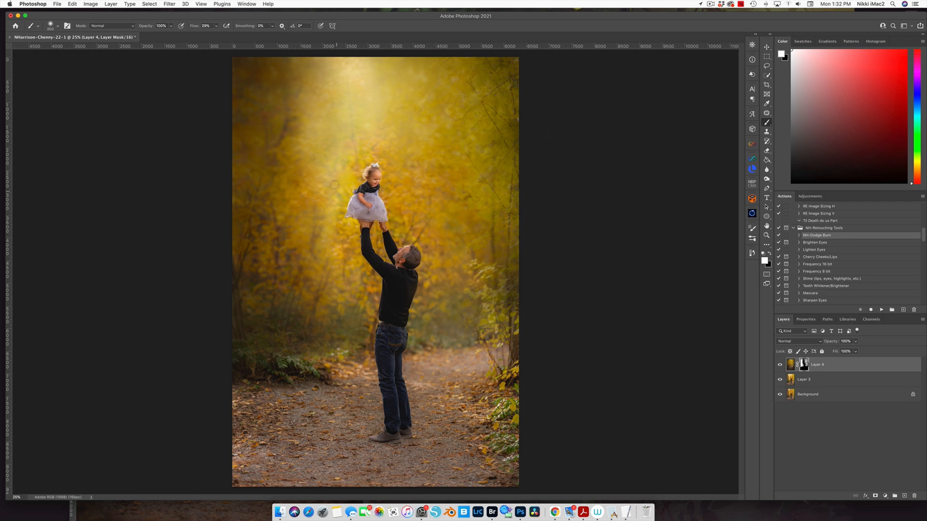
{"action": "key", "text": "bracketright"}
{"action": "key", "text": "x"}
{"action": "key", "text": "x"}
- Add a new layer and use the Mixer Brush with Sample All Layers to blend the foliage above the girl's head
{"action": "left_click", "coordinate": [904, 496]}
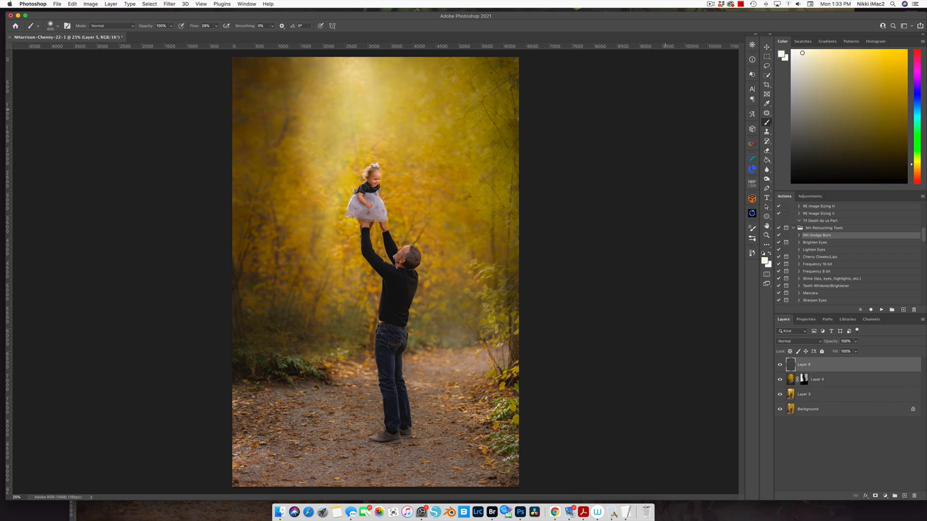
{"action": "right_click", "coordinate": [766, 122]}
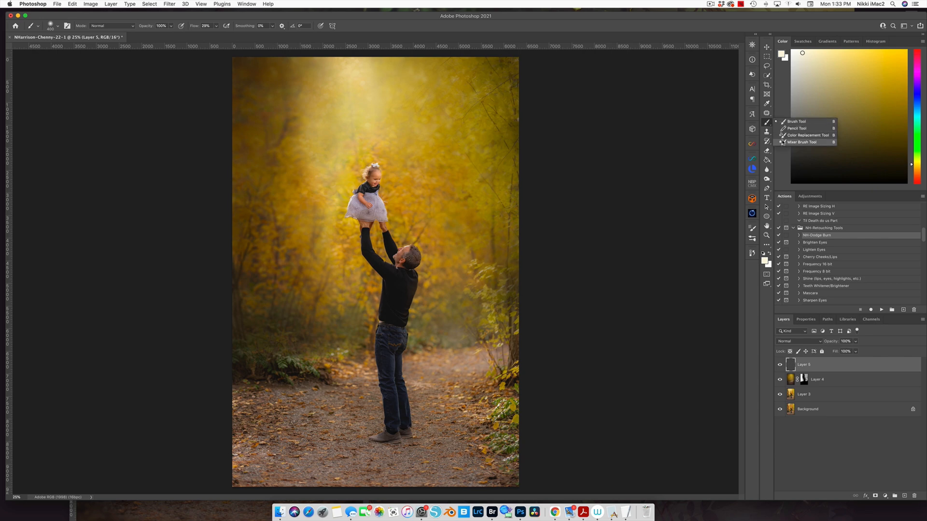
{"action": "left_click", "coordinate": [805, 143]}
{"action": "left_click", "coordinate": [351, 26]}
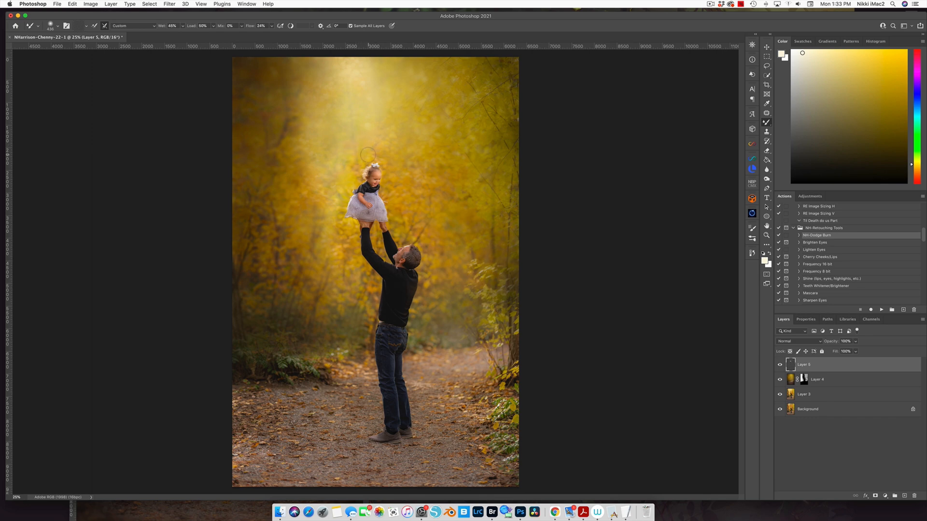
{"action": "left_click", "coordinate": [369, 141], "text": "ctrl+alt"}
{"action": "left_click_drag", "start_coordinate": [368, 141], "coordinate": [352, 160]}
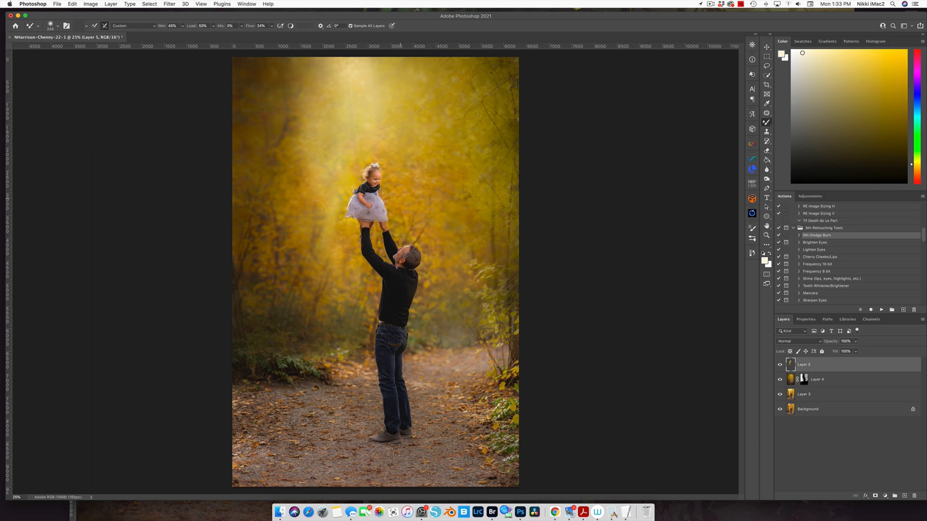
- Smooth the foliage around the girl and father with Mixer Brush strokes, and toggle the blending layer to compare the effect
{"action": "left_click_drag", "start_coordinate": [393, 191], "coordinate": [388, 191]}
{"action": "left_click_drag", "start_coordinate": [404, 187], "coordinate": [409, 187]}
{"action": "left_click_drag", "start_coordinate": [390, 153], "coordinate": [375, 157]}
{"action": "left_click_drag", "start_coordinate": [403, 212], "coordinate": [392, 212]}
{"action": "left_click_drag", "start_coordinate": [436, 238], "coordinate": [415, 241]}
{"action": "left_click_drag", "start_coordinate": [359, 274], "coordinate": [370, 275]}
{"action": "left_click_drag", "start_coordinate": [433, 234], "coordinate": [426, 233]}
{"action": "left_click_drag", "start_coordinate": [429, 243], "coordinate": [437, 243]}
{"action": "left_click_drag", "start_coordinate": [453, 220], "coordinate": [449, 218]}
{"action": "left_click_drag", "start_coordinate": [430, 289], "coordinate": [425, 295]}
{"action": "left_click_drag", "start_coordinate": [448, 153], "coordinate": [462, 153]}
{"action": "left_click", "coordinate": [780, 366]}
{"action": "left_click", "coordinate": [780, 365]}
{"action": "left_click", "coordinate": [779, 364]}
{"action": "left_click", "coordinate": [779, 362]}
- Merge the blending, backdrop and edited portrait layers into one, and toggle it to compare with the original background
{"action": "left_click", "coordinate": [853, 393], "text": "shift"}
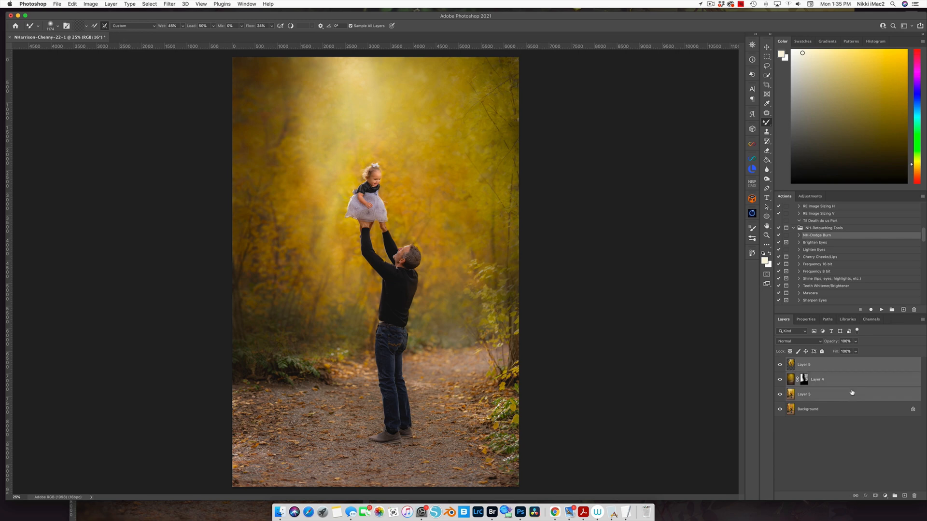
{"action": "right_click", "coordinate": [842, 385]}
{"action": "left_click", "coordinate": [780, 404]}
{"action": "left_click", "coordinate": [778, 365]}
{"action": "left_click", "coordinate": [779, 365]}
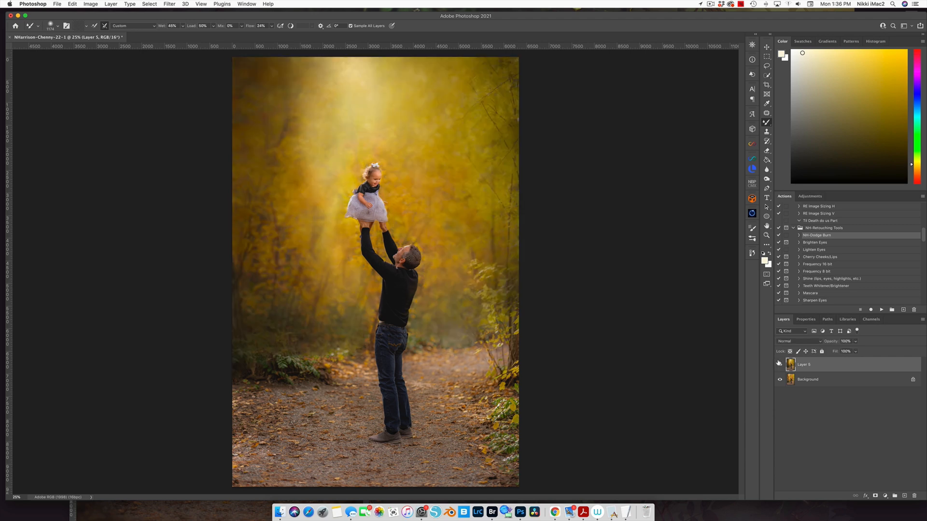
{"action": "left_click", "coordinate": [778, 364]}
{"action": "left_click", "coordinate": [779, 365]}
- Add a Curves adjustment layer that pulls the midtones down to darken the image, and invert its mask to black
{"action": "left_click", "coordinate": [886, 496]}
{"action": "left_click", "coordinate": [881, 393]}
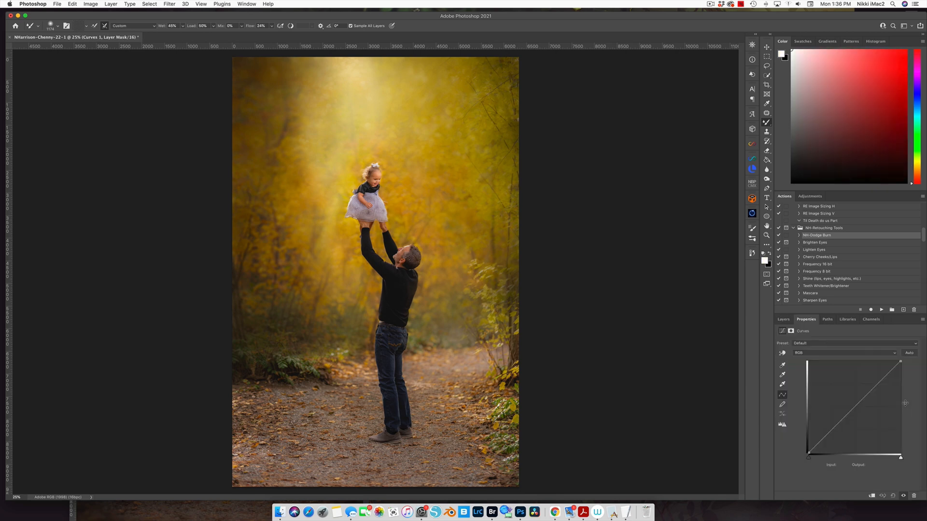
{"action": "left_click_drag", "start_coordinate": [842, 417], "coordinate": [850, 429]}
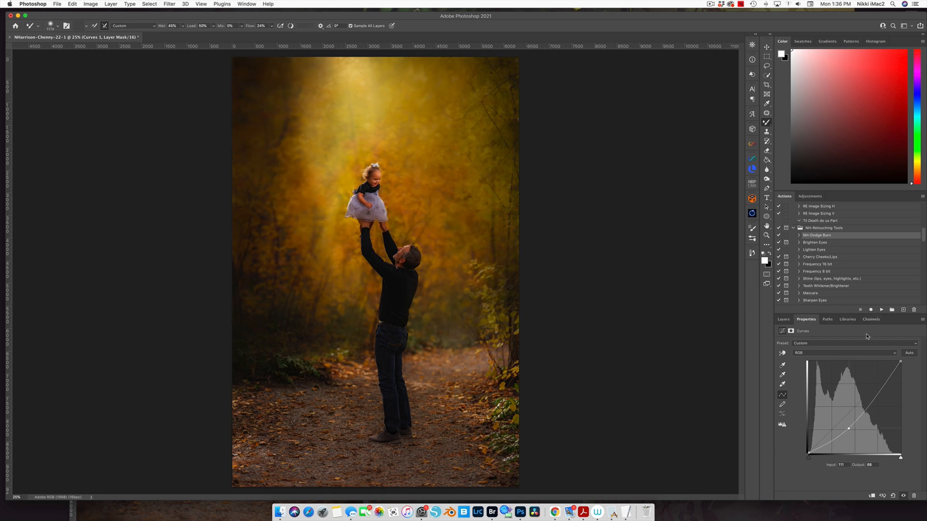
{"action": "left_click", "coordinate": [783, 320]}
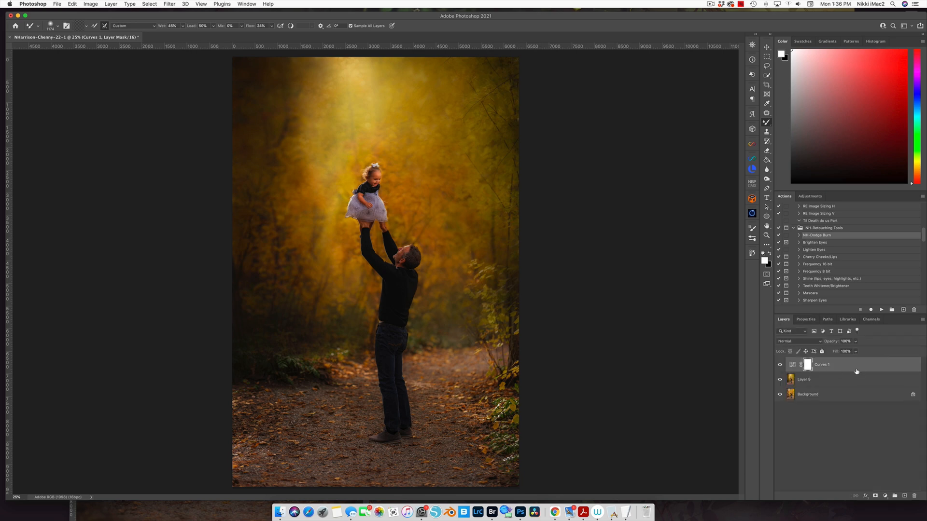
{"action": "key", "text": "super+i"}
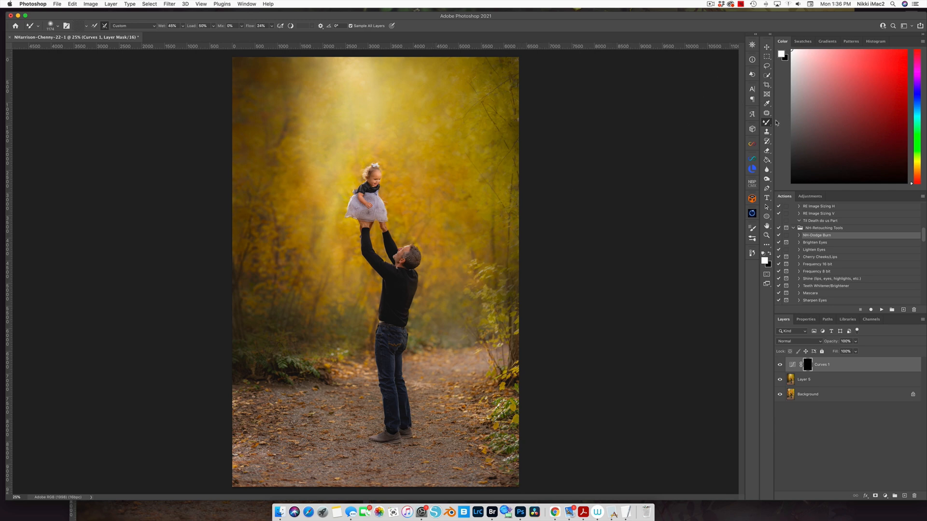
- Paint white on the Curves mask with a large soft brush to darken the foliage on both sides and the path's far edge
{"action": "left_click_drag", "start_coordinate": [766, 123], "coordinate": [799, 120]}
{"action": "left_click_drag", "start_coordinate": [363, 90], "coordinate": [403, 84]}
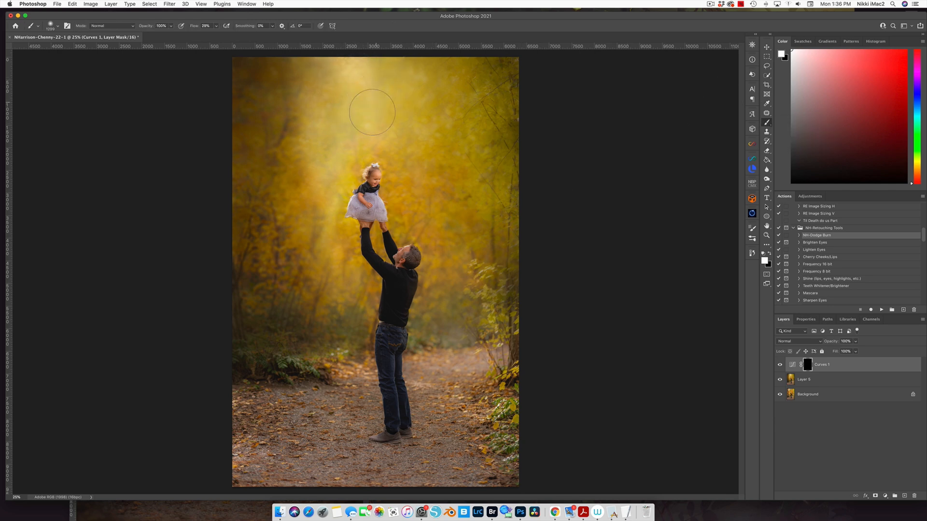
{"action": "mouse_move", "coordinate": [372, 112]}
{"action": "left_mouse_down"}
{"action": "mouse_move", "coordinate": [362, 79]}
{"action": "mouse_move", "coordinate": [425, 77]}
{"action": "mouse_move", "coordinate": [415, 114]}
{"action": "mouse_move", "coordinate": [373, 110]}
{"action": "mouse_move", "coordinate": [309, 77]}
{"action": "mouse_move", "coordinate": [355, 77]}
{"action": "mouse_move", "coordinate": [306, 135]}
{"action": "mouse_move", "coordinate": [230, 162]}
{"action": "mouse_move", "coordinate": [247, 213]}
{"action": "mouse_move", "coordinate": [244, 274]}
{"action": "mouse_move", "coordinate": [279, 309]}
{"action": "mouse_move", "coordinate": [311, 317]}
{"action": "mouse_move", "coordinate": [280, 289]}
{"action": "left_mouse_up"}
{"action": "mouse_move", "coordinate": [466, 217]}
{"action": "left_mouse_down"}
{"action": "mouse_move", "coordinate": [497, 161]}
{"action": "mouse_move", "coordinate": [463, 120]}
{"action": "left_mouse_up"}
{"action": "mouse_move", "coordinate": [481, 55]}
{"action": "left_mouse_down"}
{"action": "mouse_move", "coordinate": [520, 118]}
{"action": "mouse_move", "coordinate": [510, 215]}
{"action": "left_mouse_up"}
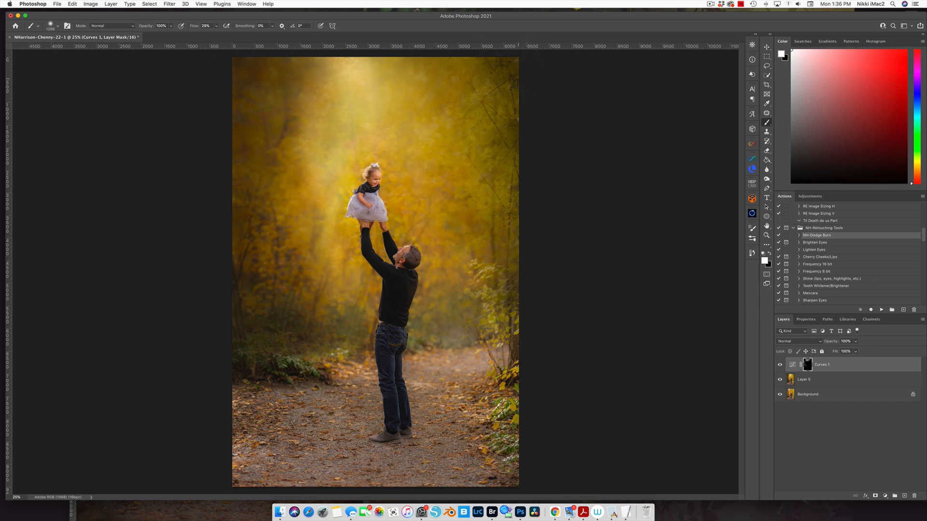
{"action": "mouse_move", "coordinate": [456, 132]}
{"action": "left_mouse_down"}
{"action": "mouse_move", "coordinate": [425, 187]}
{"action": "mouse_move", "coordinate": [469, 242]}
{"action": "mouse_move", "coordinate": [456, 338]}
{"action": "mouse_move", "coordinate": [425, 331]}
{"action": "mouse_move", "coordinate": [515, 293]}
{"action": "mouse_move", "coordinate": [509, 280]}
{"action": "left_mouse_up"}
{"action": "left_click_drag", "start_coordinate": [500, 356], "coordinate": [419, 371]}
{"action": "mouse_move", "coordinate": [345, 355]}
{"action": "left_mouse_down"}
{"action": "mouse_move", "coordinate": [338, 285]}
{"action": "mouse_move", "coordinate": [262, 194]}
{"action": "left_mouse_up"}
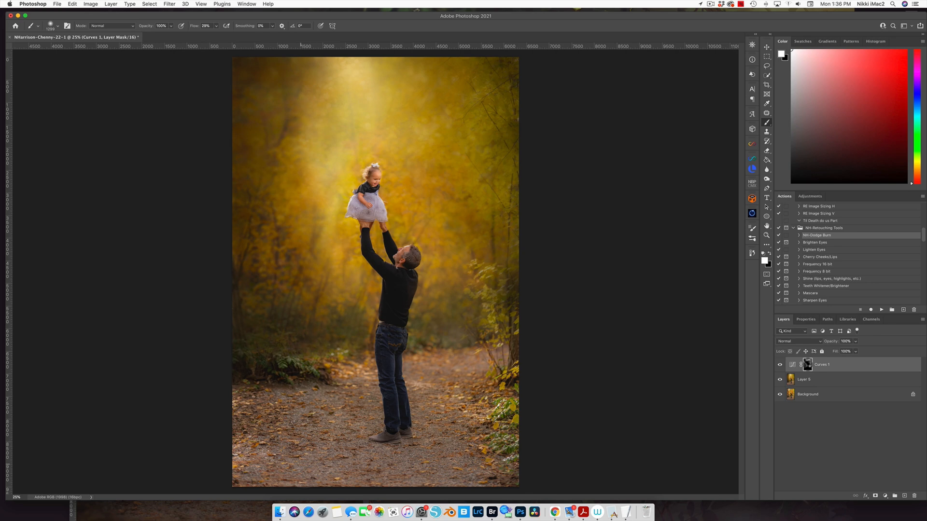
- Paint the Curves darkening over the foreground path and touch up the foliage around the subjects
{"action": "left_click_drag", "start_coordinate": [297, 455], "coordinate": [309, 455]}
{"action": "mouse_move", "coordinate": [309, 419]}
{"action": "left_mouse_down"}
{"action": "mouse_move", "coordinate": [290, 415]}
{"action": "mouse_move", "coordinate": [322, 412]}
{"action": "mouse_move", "coordinate": [339, 433]}
{"action": "mouse_move", "coordinate": [237, 482]}
{"action": "mouse_move", "coordinate": [327, 483]}
{"action": "mouse_move", "coordinate": [365, 467]}
{"action": "mouse_move", "coordinate": [487, 471]}
{"action": "mouse_move", "coordinate": [454, 425]}
{"action": "mouse_move", "coordinate": [535, 435]}
{"action": "left_mouse_up"}
{"action": "left_click_drag", "start_coordinate": [464, 449], "coordinate": [434, 449]}
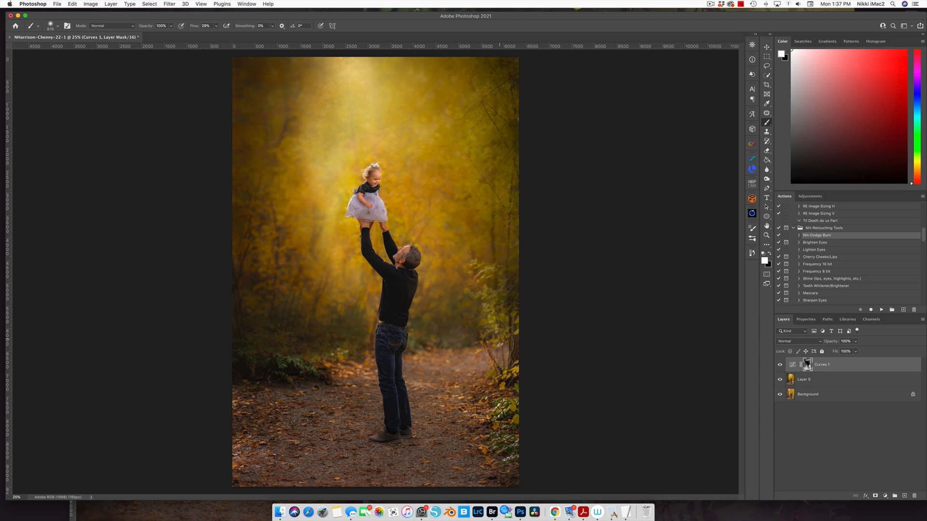
{"action": "left_click_drag", "start_coordinate": [351, 271], "coordinate": [337, 275]}
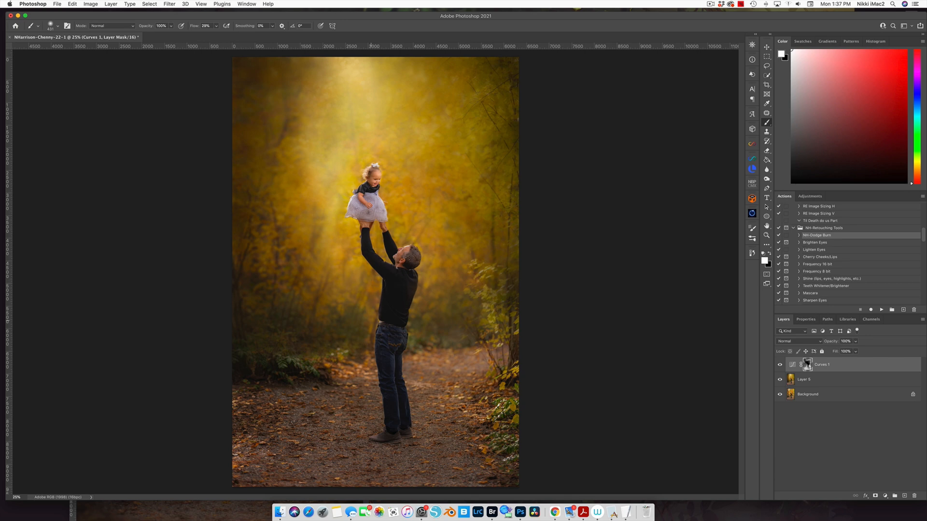
{"action": "left_click_drag", "start_coordinate": [380, 112], "coordinate": [437, 132]}
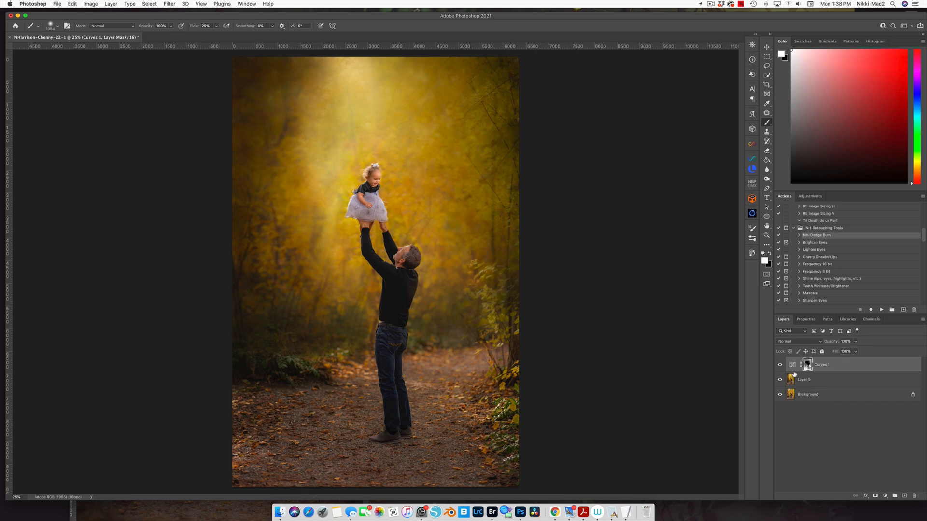
- Toggle the Curves layer to compare the darkening, and feather its mask by 4.1 px
{"action": "left_click", "coordinate": [780, 366]}
{"action": "left_click", "coordinate": [782, 367]}
{"action": "left_click", "coordinate": [806, 319]}
{"action": "left_click", "coordinate": [790, 331]}
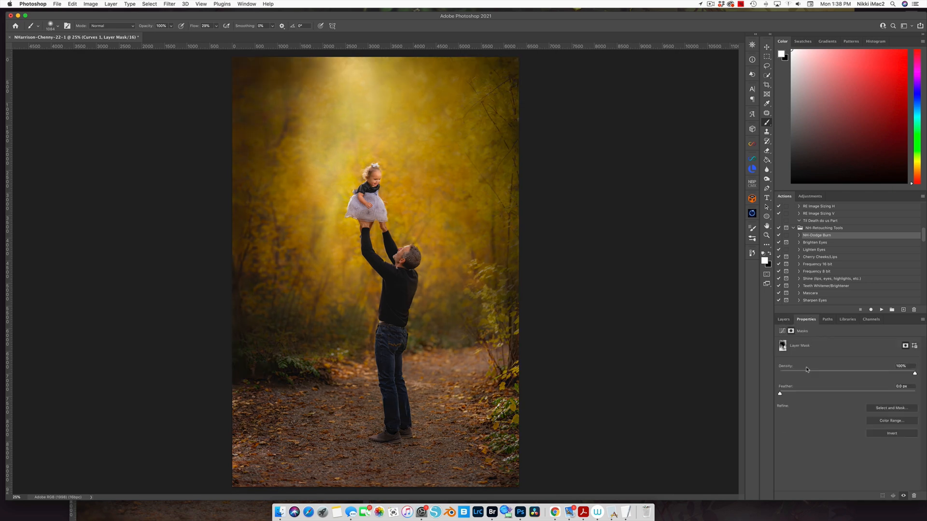
{"action": "left_click_drag", "start_coordinate": [780, 393], "coordinate": [810, 394]}
- Flatten the image and add a new empty layer above the background
{"action": "left_click", "coordinate": [112, 3]}
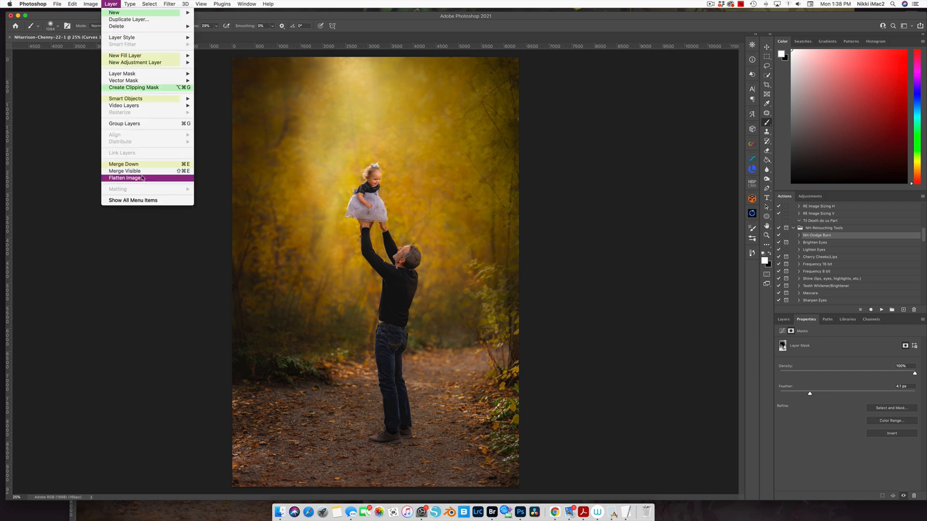
{"action": "left_click", "coordinate": [140, 178]}
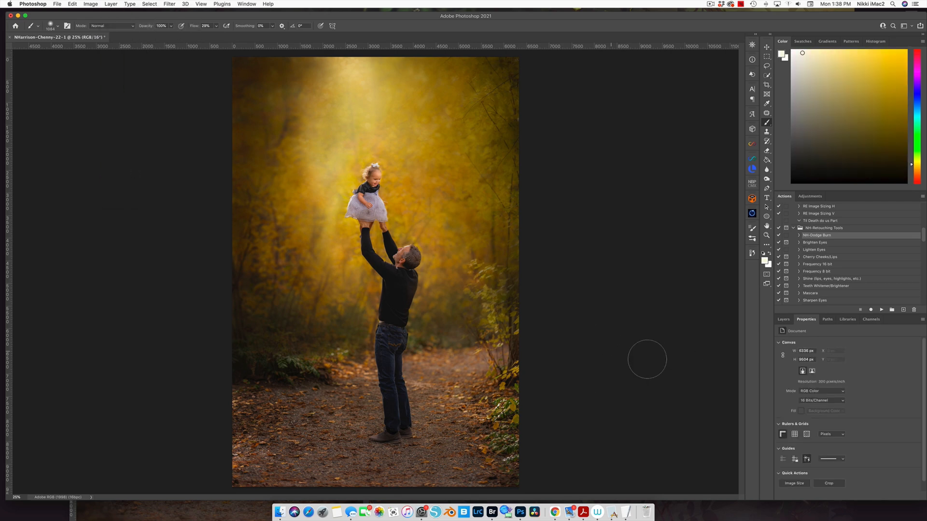
{"action": "left_click", "coordinate": [783, 320]}
{"action": "left_click", "coordinate": [904, 496]}
- Paint near-black with a large soft brush on the new layer to darken the path along the image's lower edge
{"action": "left_click", "coordinate": [811, 173]}
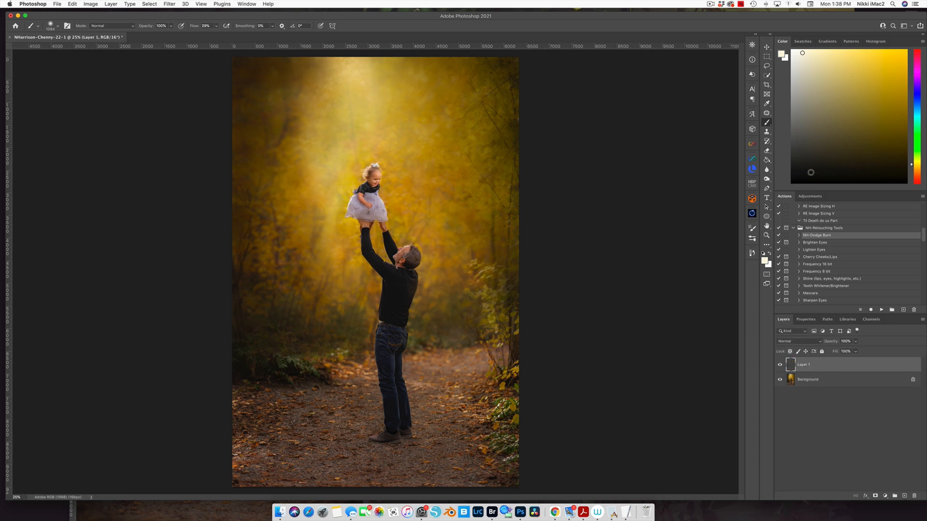
{"action": "left_click_drag", "start_coordinate": [290, 404], "coordinate": [304, 404]}
{"action": "mouse_move", "coordinate": [219, 406]}
{"action": "left_mouse_down"}
{"action": "mouse_move", "coordinate": [234, 476]}
{"action": "mouse_move", "coordinate": [335, 488]}
{"action": "mouse_move", "coordinate": [267, 461]}
{"action": "mouse_move", "coordinate": [255, 401]}
{"action": "mouse_move", "coordinate": [254, 437]}
{"action": "mouse_move", "coordinate": [226, 457]}
{"action": "mouse_move", "coordinate": [263, 456]}
{"action": "mouse_move", "coordinate": [327, 477]}
{"action": "mouse_move", "coordinate": [292, 446]}
{"action": "mouse_move", "coordinate": [303, 416]}
{"action": "mouse_move", "coordinate": [295, 397]}
{"action": "mouse_move", "coordinate": [229, 404]}
{"action": "mouse_move", "coordinate": [253, 449]}
{"action": "mouse_move", "coordinate": [244, 479]}
{"action": "mouse_move", "coordinate": [315, 492]}
{"action": "mouse_move", "coordinate": [302, 488]}
{"action": "mouse_move", "coordinate": [422, 481]}
{"action": "mouse_move", "coordinate": [344, 463]}
{"action": "mouse_move", "coordinate": [471, 475]}
{"action": "mouse_move", "coordinate": [483, 491]}
{"action": "mouse_move", "coordinate": [462, 470]}
{"action": "mouse_move", "coordinate": [463, 454]}
{"action": "mouse_move", "coordinate": [486, 486]}
{"action": "mouse_move", "coordinate": [514, 458]}
{"action": "mouse_move", "coordinate": [513, 415]}
{"action": "mouse_move", "coordinate": [529, 389]}
{"action": "mouse_move", "coordinate": [494, 485]}
{"action": "mouse_move", "coordinate": [346, 477]}
{"action": "mouse_move", "coordinate": [307, 430]}
{"action": "mouse_move", "coordinate": [252, 453]}
{"action": "mouse_move", "coordinate": [299, 489]}
{"action": "left_mouse_up"}
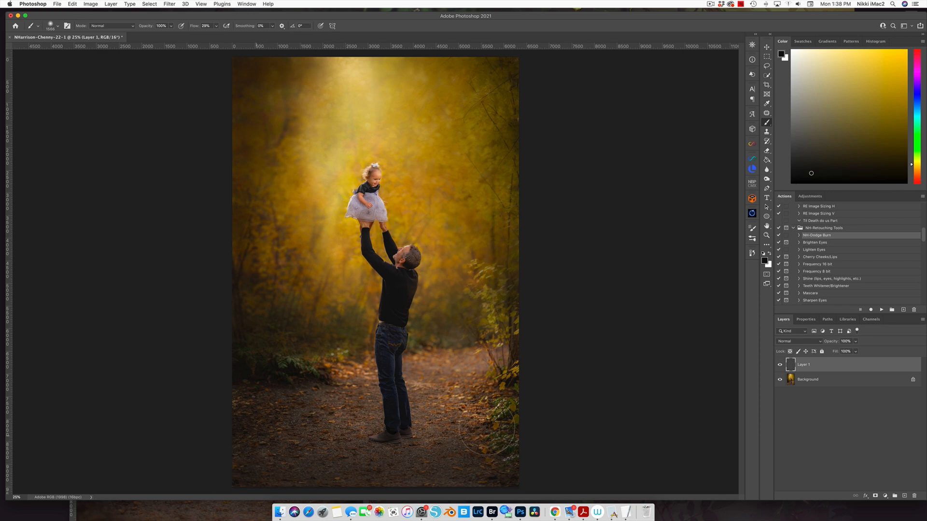
{"action": "left_click_drag", "start_coordinate": [457, 331], "coordinate": [418, 333]}
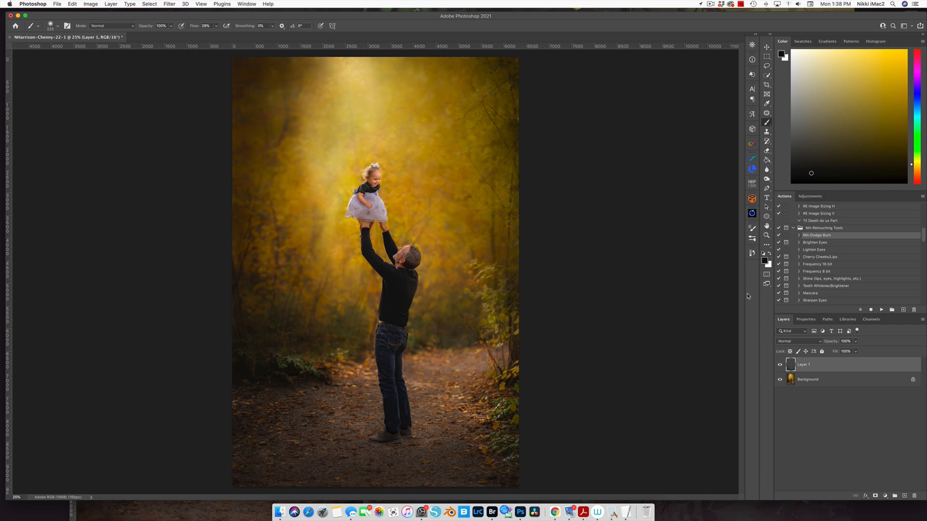
- Sample golden background tones beside the girl's head and paint around the edge of her hair
{"action": "key", "text": "super+plus"}
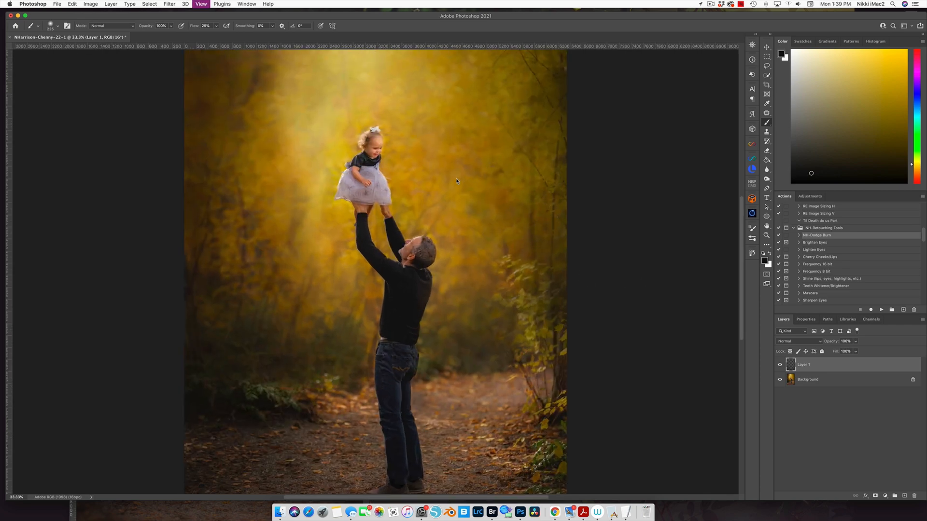
{"action": "key", "text": "super+plus"}
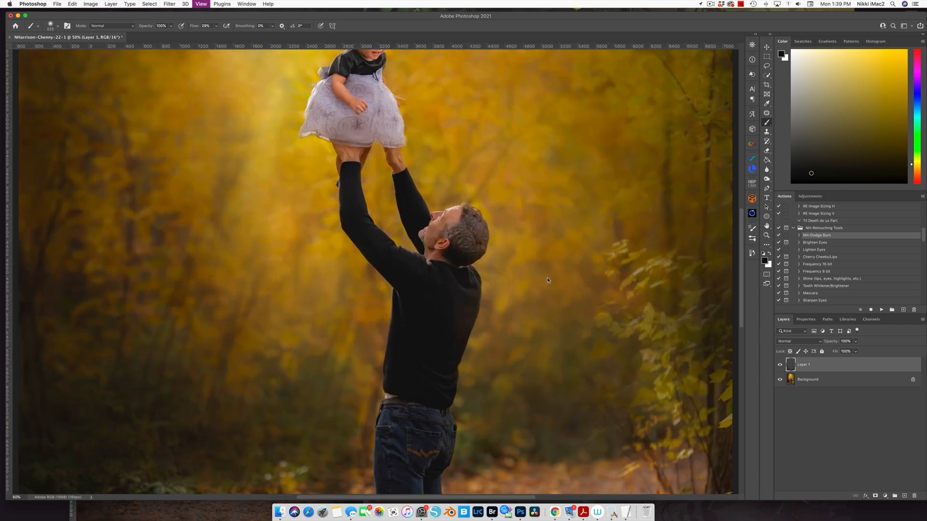
{"action": "key", "text": "super+plus"}
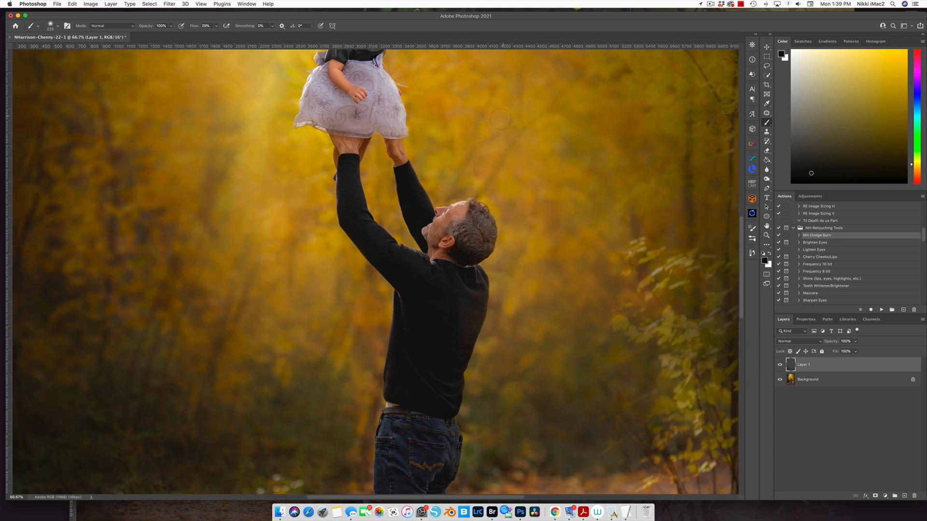
{"action": "key", "text": "super+z"}
{"action": "left_click_drag", "start_coordinate": [438, 110], "coordinate": [501, 320]}
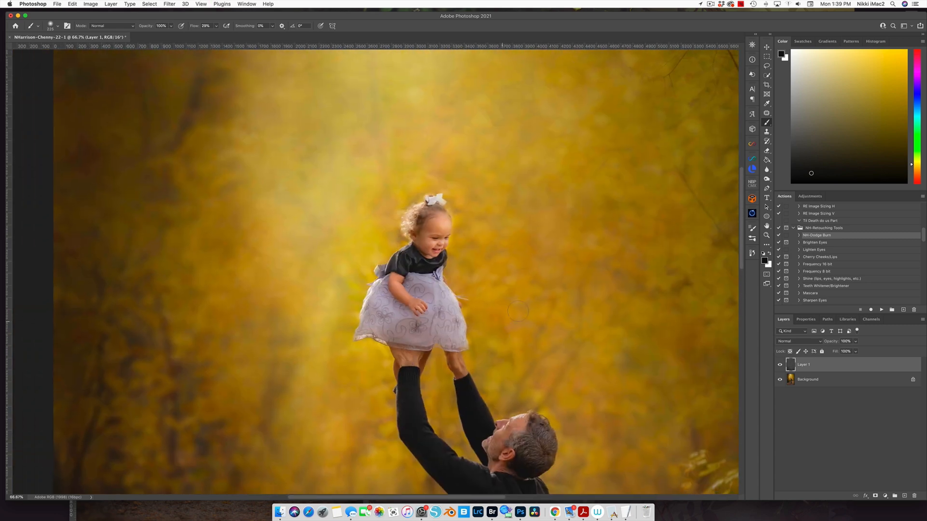
{"action": "left_click_drag", "start_coordinate": [427, 195], "coordinate": [414, 182]}
{"action": "left_click", "coordinate": [419, 183], "text": "alt"}
{"action": "left_click", "coordinate": [392, 227], "text": "alt"}
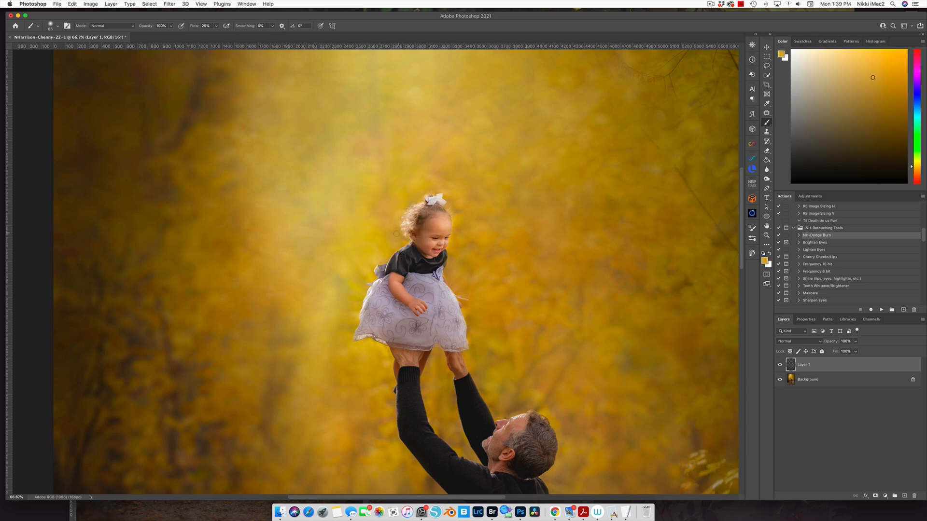
- Sample lighter yellow backdrop tones above the girl's head and blend them into the background around her
{"action": "left_click", "coordinate": [406, 201], "text": "alt"}
{"action": "left_click", "coordinate": [401, 183], "text": "alt"}
{"action": "left_click", "coordinate": [395, 149], "text": "alt"}
{"action": "left_click", "coordinate": [389, 146], "text": "alt"}
{"action": "left_click_drag", "start_coordinate": [518, 181], "coordinate": [530, 289]}
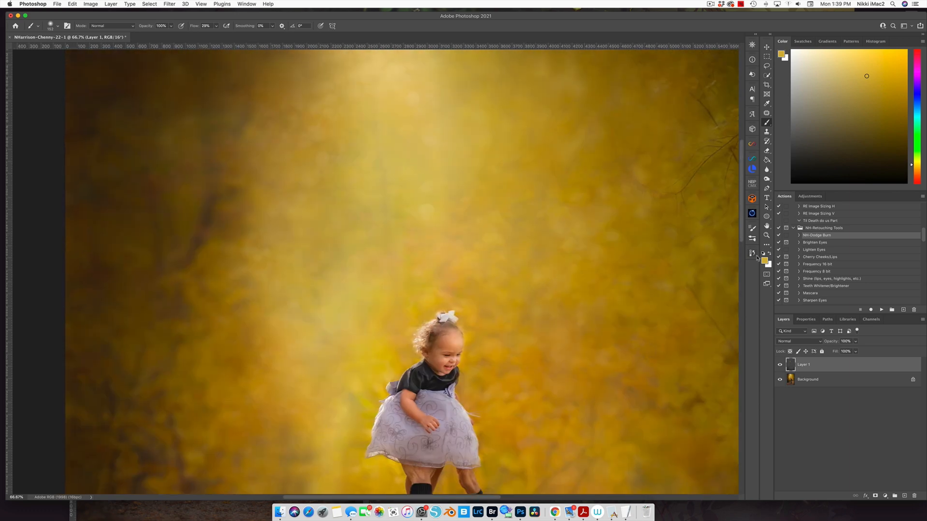
- Choose a pale cream color and paint a soft beam of light from the image's upper edge toward the girl
{"action": "key", "text": "super+minus"}
{"action": "key", "text": "super+minus"}
{"action": "key", "text": "super+minus"}
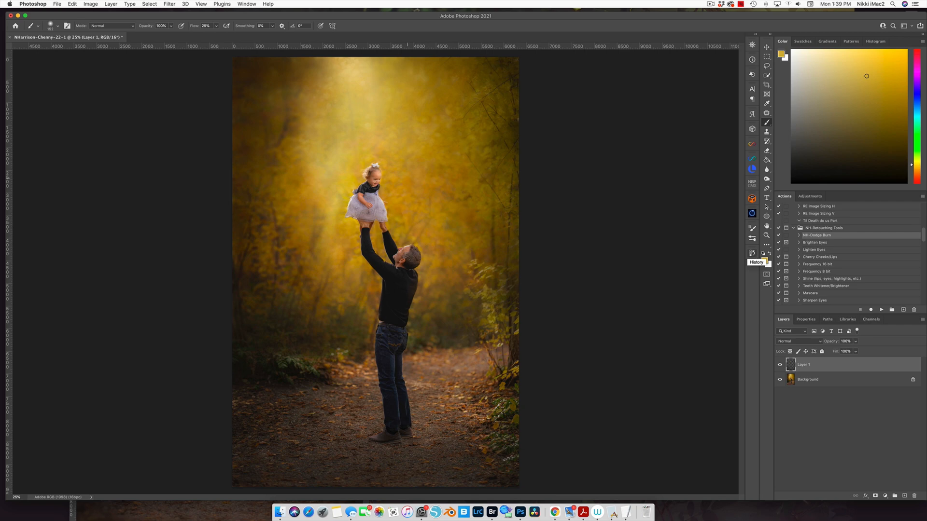
{"action": "left_click", "coordinate": [340, 157], "text": "alt"}
{"action": "left_click", "coordinate": [363, 120], "text": "alt"}
{"action": "left_click", "coordinate": [358, 87], "text": "alt"}
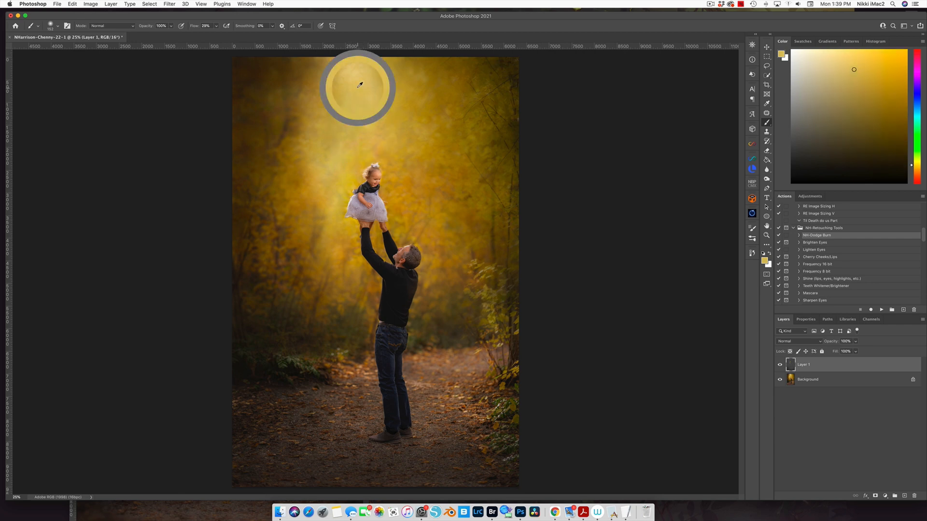
{"action": "left_click_drag", "start_coordinate": [360, 114], "coordinate": [371, 114]}
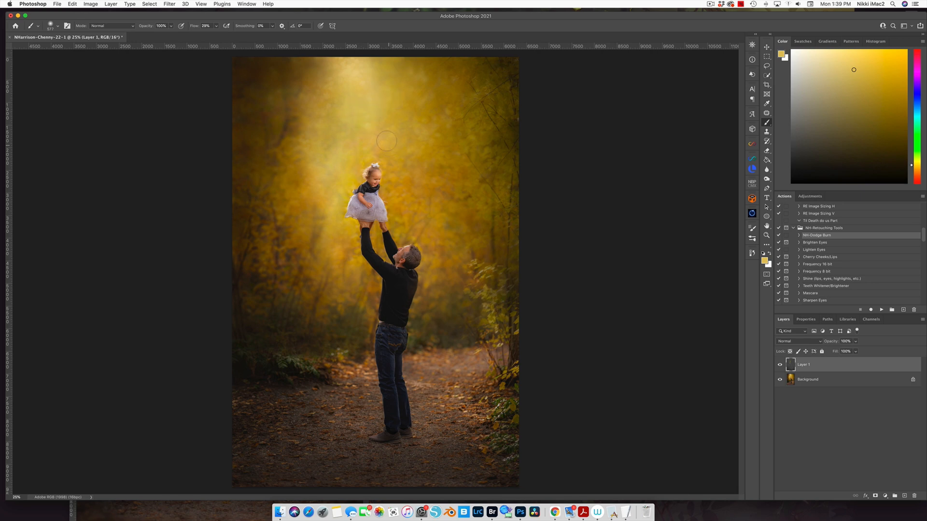
{"action": "left_click", "coordinate": [820, 53]}
{"action": "mouse_move", "coordinate": [368, 69]}
{"action": "left_mouse_down"}
{"action": "mouse_move", "coordinate": [351, 59]}
{"action": "mouse_move", "coordinate": [377, 60]}
{"action": "mouse_move", "coordinate": [362, 80]}
{"action": "mouse_move", "coordinate": [370, 103]}
{"action": "mouse_move", "coordinate": [385, 84]}
{"action": "left_mouse_up"}
{"action": "mouse_move", "coordinate": [384, 124]}
{"action": "left_mouse_down"}
{"action": "mouse_move", "coordinate": [357, 117]}
{"action": "mouse_move", "coordinate": [336, 149]}
{"action": "mouse_move", "coordinate": [375, 131]}
{"action": "mouse_move", "coordinate": [376, 142]}
{"action": "mouse_move", "coordinate": [391, 143]}
{"action": "mouse_move", "coordinate": [349, 166]}
{"action": "left_mouse_up"}
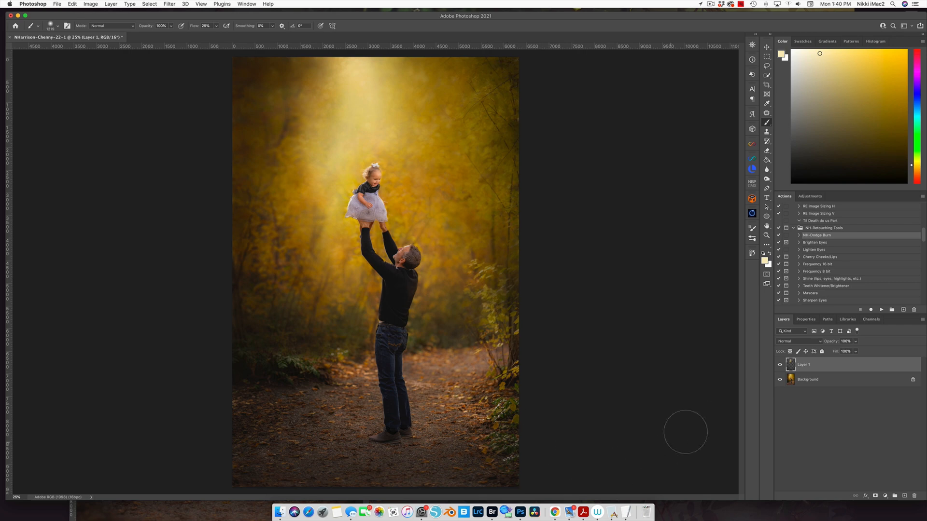
- Toggle the painted layer's visibility repeatedly to compare the image with and without the light and shadow painting
{"action": "left_click", "coordinate": [780, 367]}
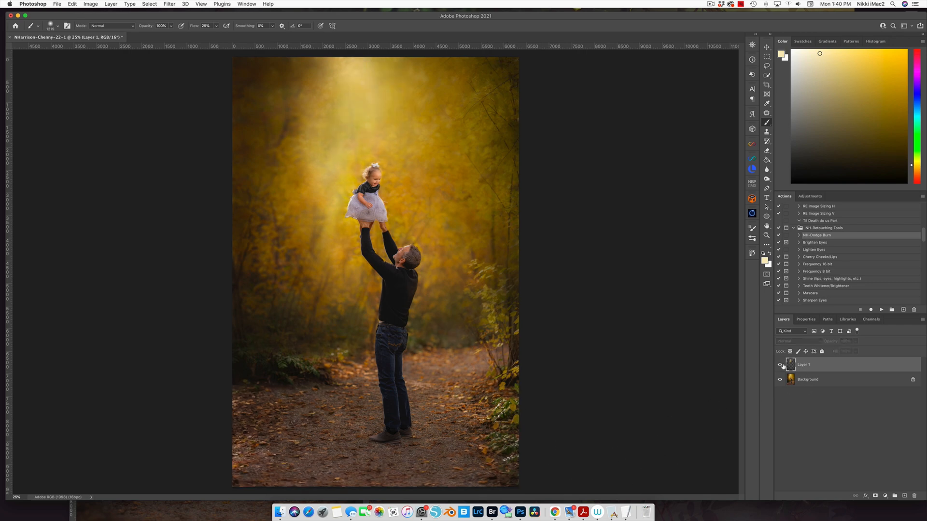
{"action": "left_click", "coordinate": [782, 366]}
{"action": "left_click", "coordinate": [784, 366]}
{"action": "left_click", "coordinate": [780, 367]}
{"action": "left_click", "coordinate": [782, 366]}
{"action": "left_click", "coordinate": [783, 365]}
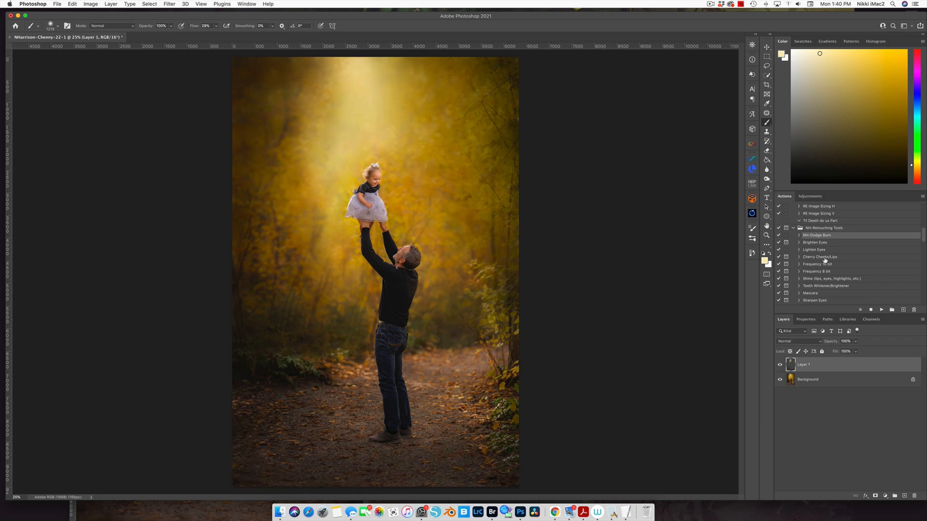
- Flatten the image and open it in the Alien Skin Exposure X4 filter
{"action": "left_click", "coordinate": [110, 3]}
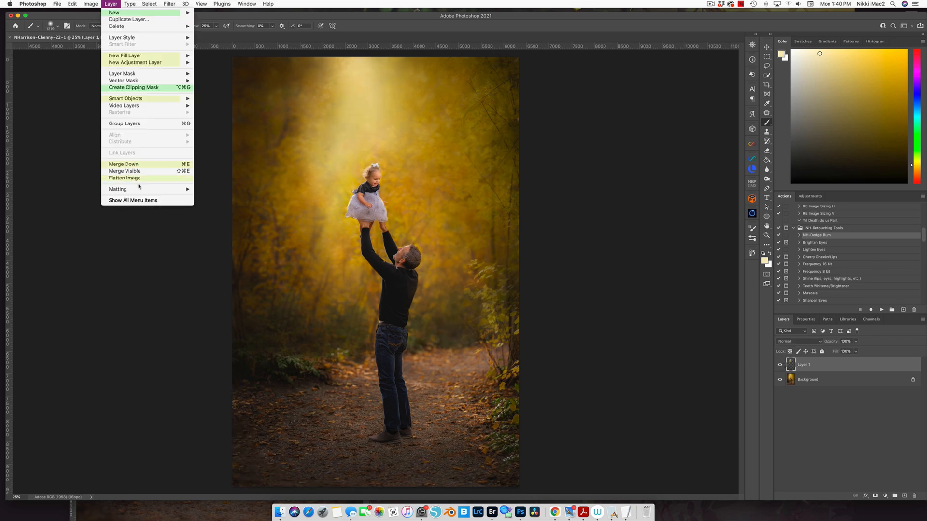
{"action": "left_click", "coordinate": [163, 177]}
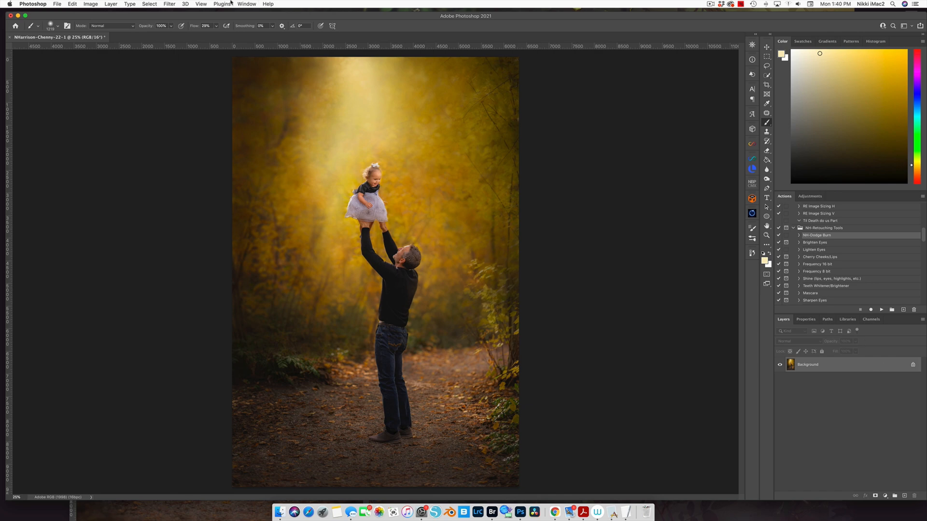
{"action": "left_click", "coordinate": [168, 3]}
{"action": "mouse_move", "coordinate": [234, 129]}
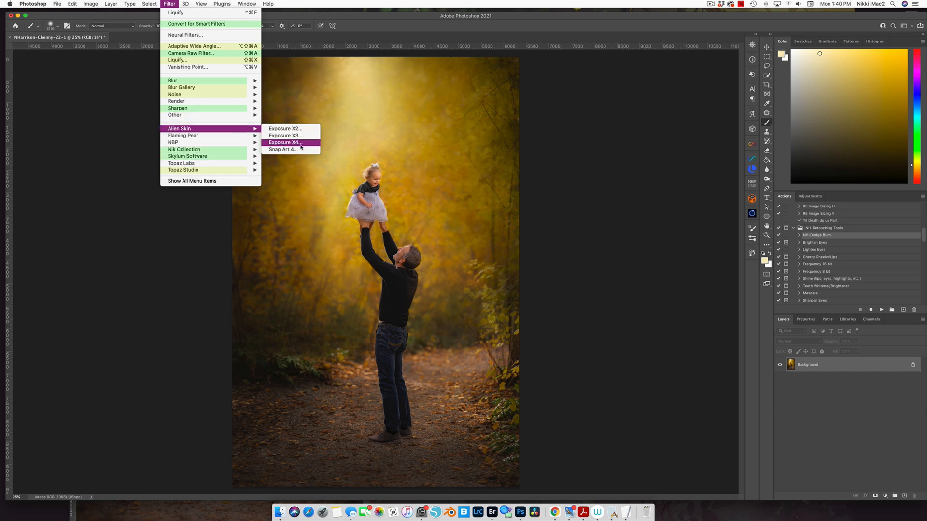
{"action": "left_click", "coordinate": [311, 142]}
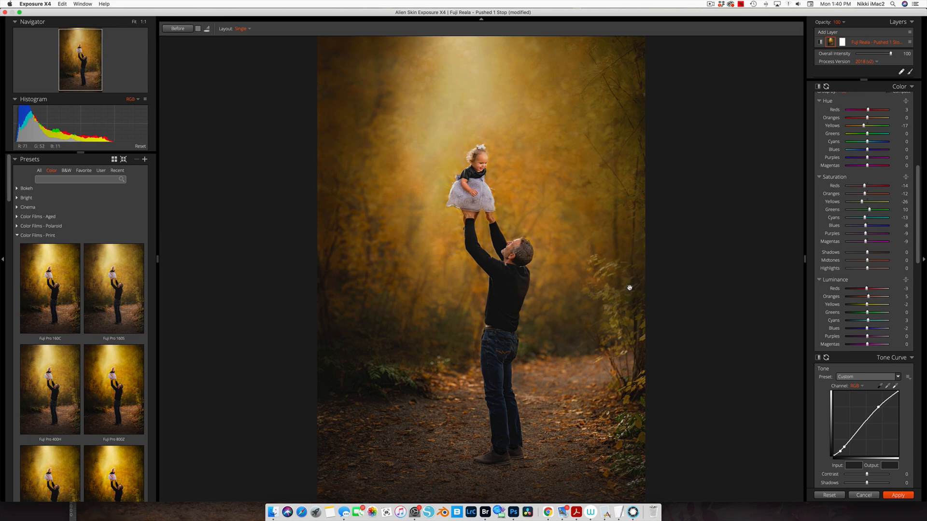
- Set the vignette amount to 16 and center the vignette location on the girl
{"action": "key", "text": "super+minus"}
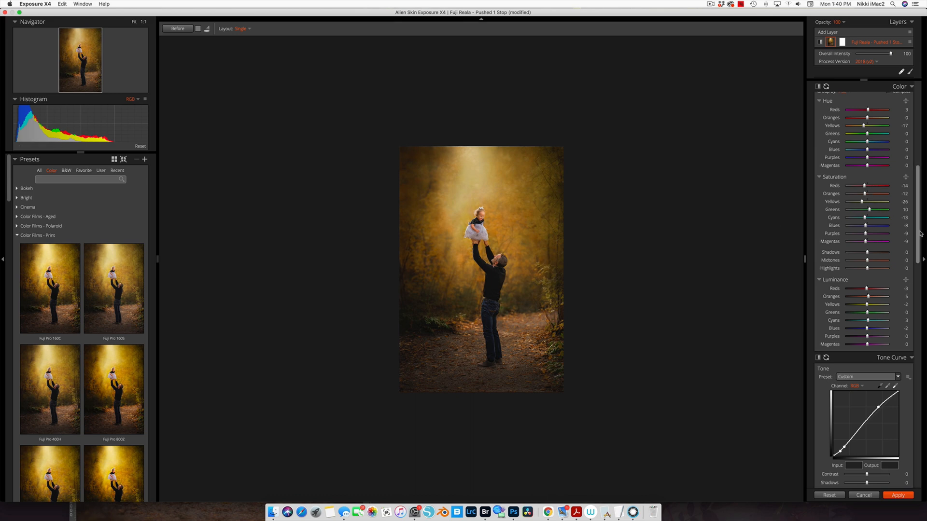
{"action": "scroll", "coordinate": [920, 234], "scroll_direction": "down", "scroll_amount": 10}
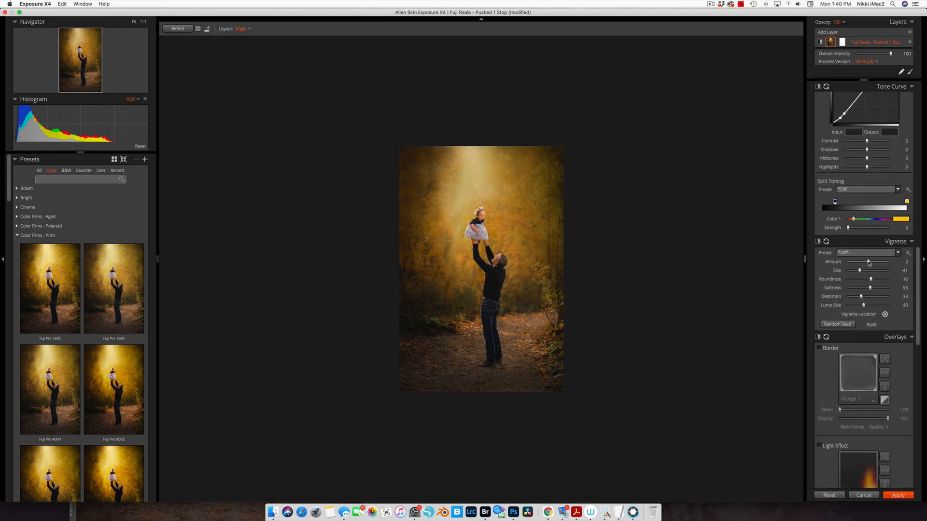
{"action": "left_click_drag", "start_coordinate": [869, 263], "coordinate": [871, 262]}
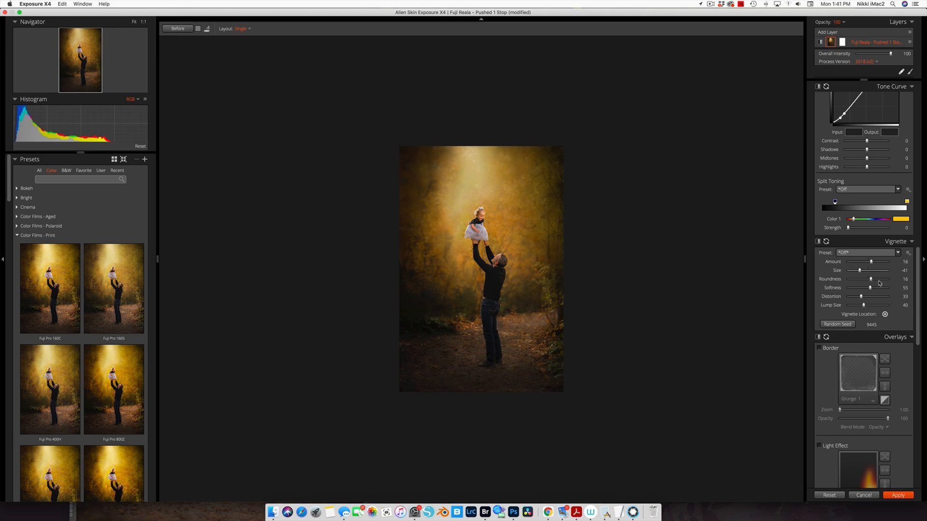
{"action": "left_click", "coordinate": [885, 314]}
{"action": "mouse_move", "coordinate": [886, 315]}
{"action": "left_mouse_down"}
{"action": "mouse_move", "coordinate": [892, 323]}
{"action": "mouse_move", "coordinate": [891, 289]}
{"action": "mouse_move", "coordinate": [829, 266]}
{"action": "mouse_move", "coordinate": [517, 218]}
{"action": "mouse_move", "coordinate": [486, 225]}
{"action": "mouse_move", "coordinate": [487, 213]}
{"action": "left_mouse_up"}
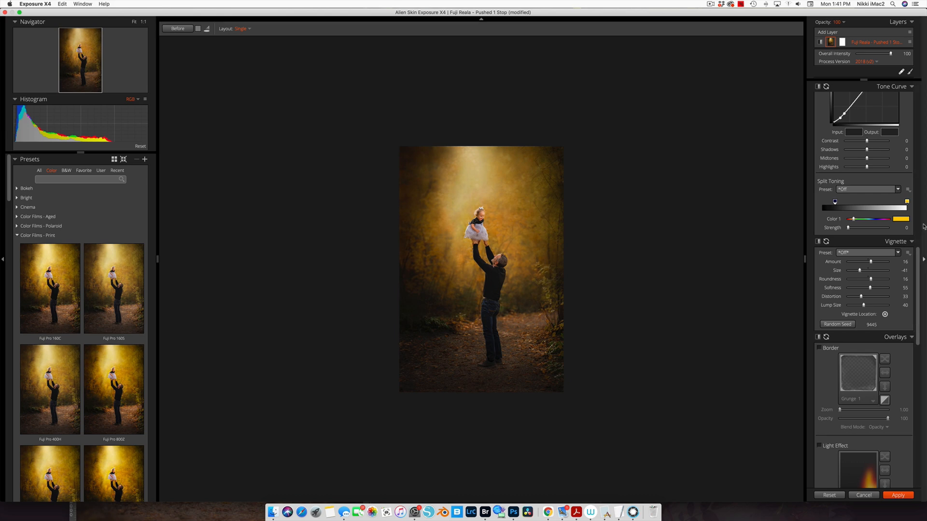
- Set the Reds hue to 9 and apply the Exposure effect, comparing the resulting layer before and after
{"action": "scroll", "coordinate": [924, 238], "scroll_direction": "up", "scroll_amount": 3}
{"action": "scroll", "coordinate": [924, 238], "scroll_direction": "up", "scroll_amount": 5}
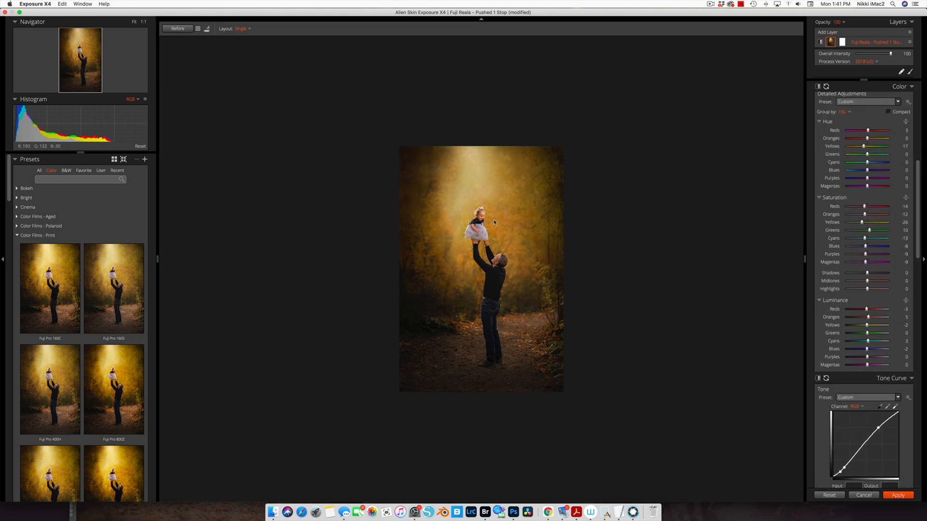
{"action": "key", "text": "super+equal"}
{"action": "key", "text": "super+equal"}
{"action": "key", "text": "super+equal"}
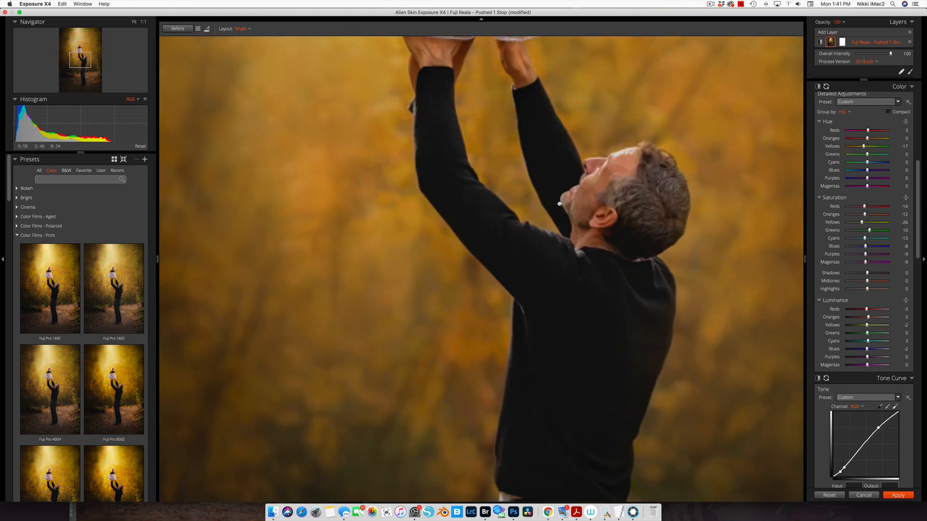
{"action": "scroll", "coordinate": [560, 203], "scroll_direction": "up", "scroll_amount": 10}
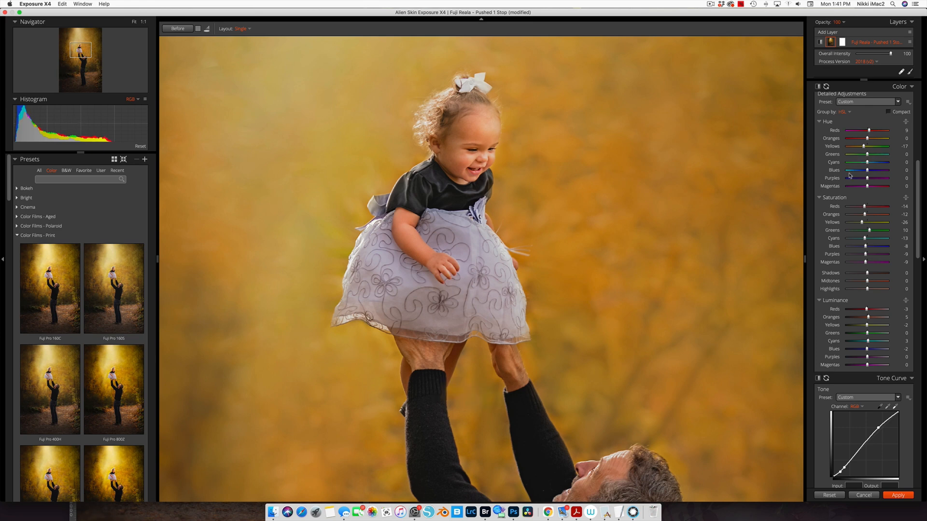
{"action": "left_click", "coordinate": [898, 496]}
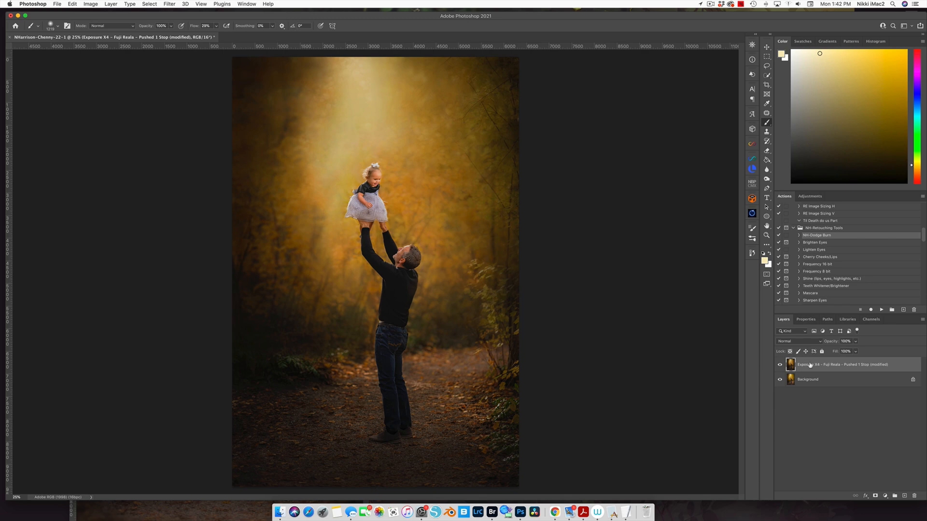
{"action": "left_click", "coordinate": [779, 364]}
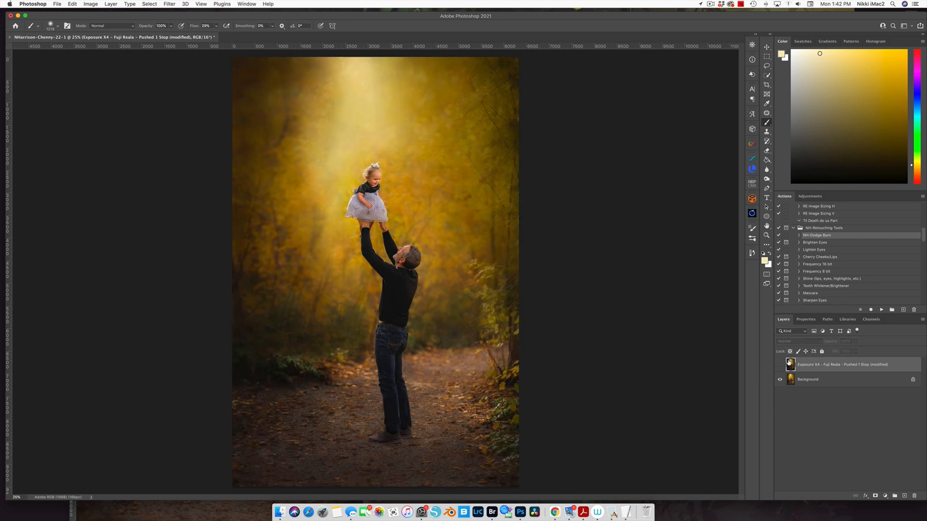
{"action": "left_click", "coordinate": [779, 364]}
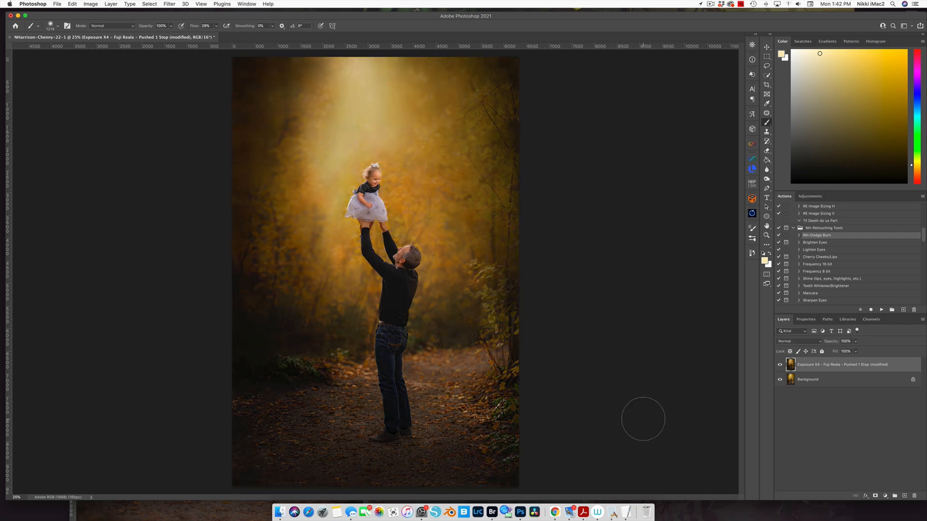
- Add a Hue/Saturation adjustment layer above the Exposure X4 layer and lower the Reds saturation to about -10
{"action": "key", "text": "super+plus"}
{"action": "key", "text": "super+plus"}
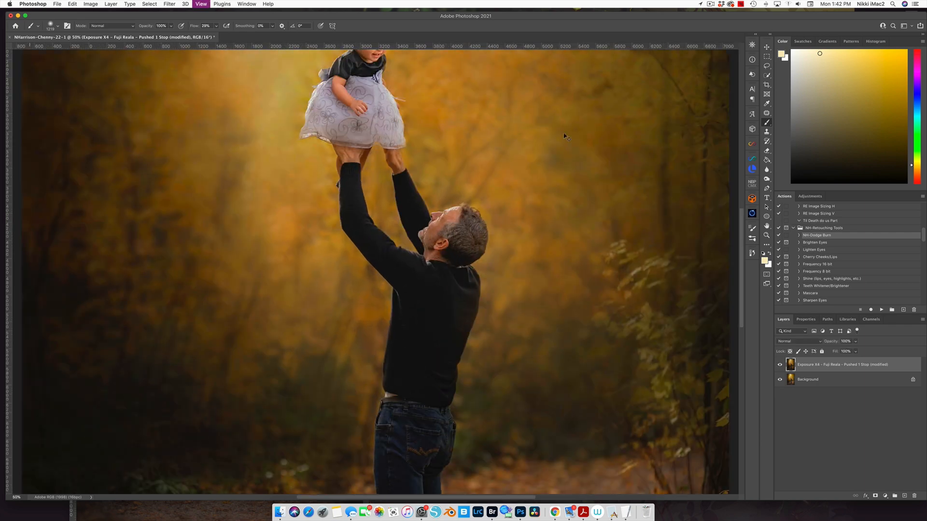
{"action": "key", "text": "super+plus"}
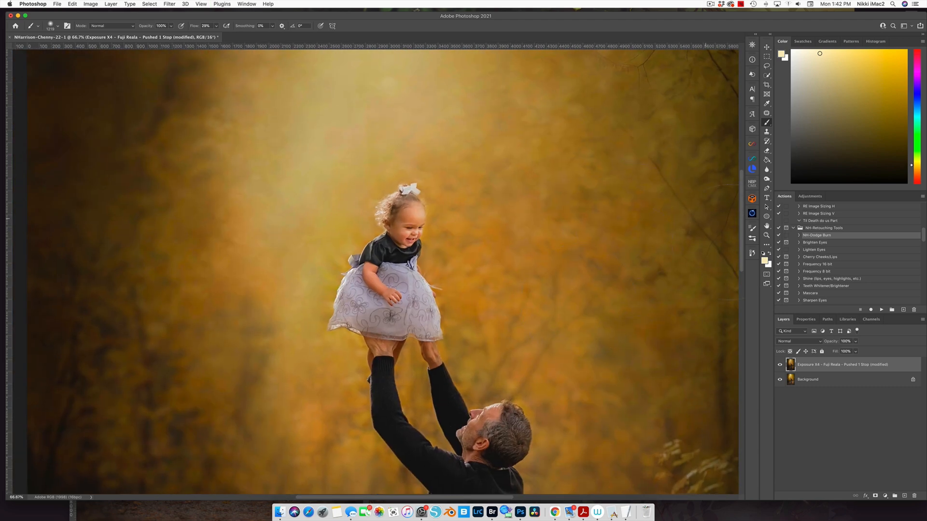
{"action": "left_click", "coordinate": [885, 496]}
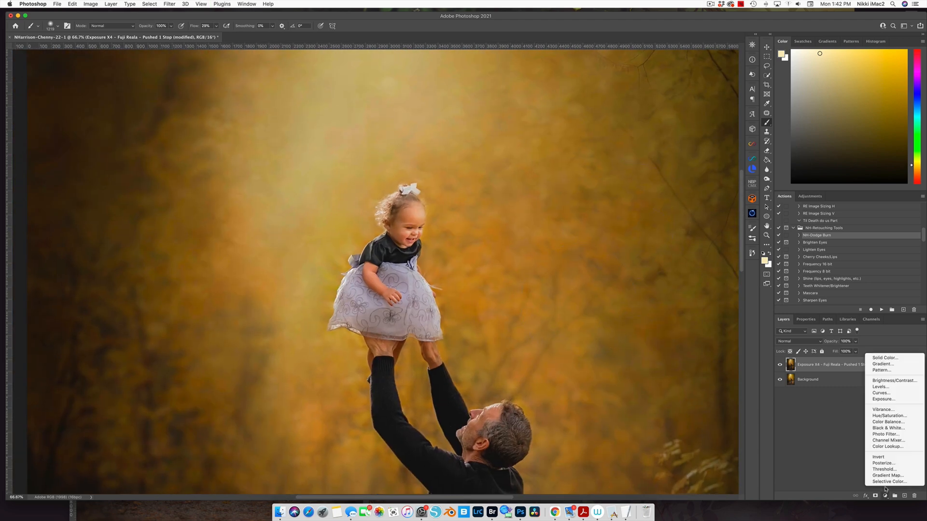
{"action": "left_click", "coordinate": [887, 415]}
{"action": "left_click", "coordinate": [805, 353]}
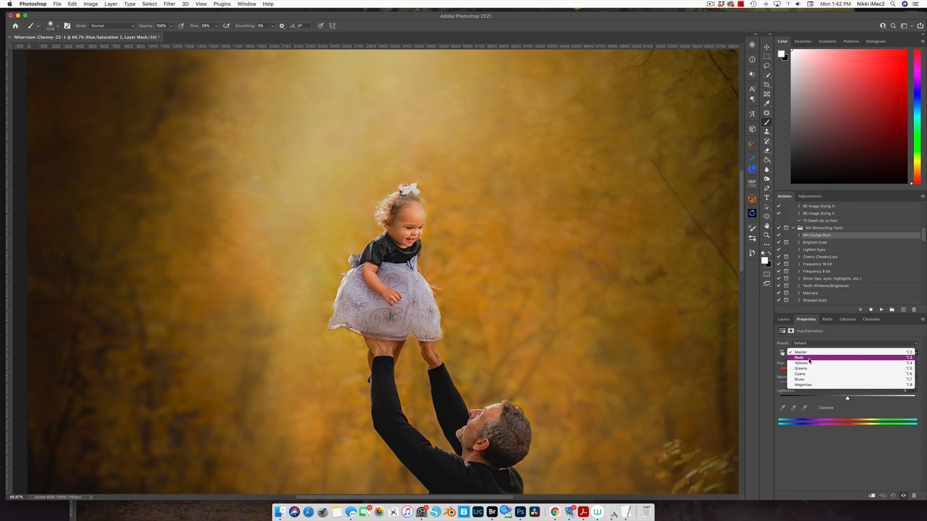
{"action": "left_click", "coordinate": [808, 360]}
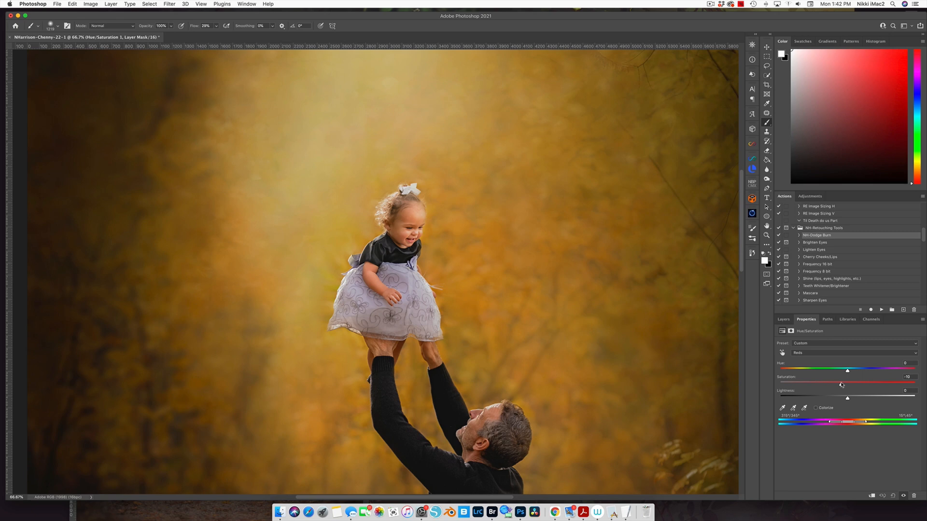
{"action": "left_click_drag", "start_coordinate": [841, 385], "coordinate": [842, 385]}
{"action": "left_click", "coordinate": [784, 319]}
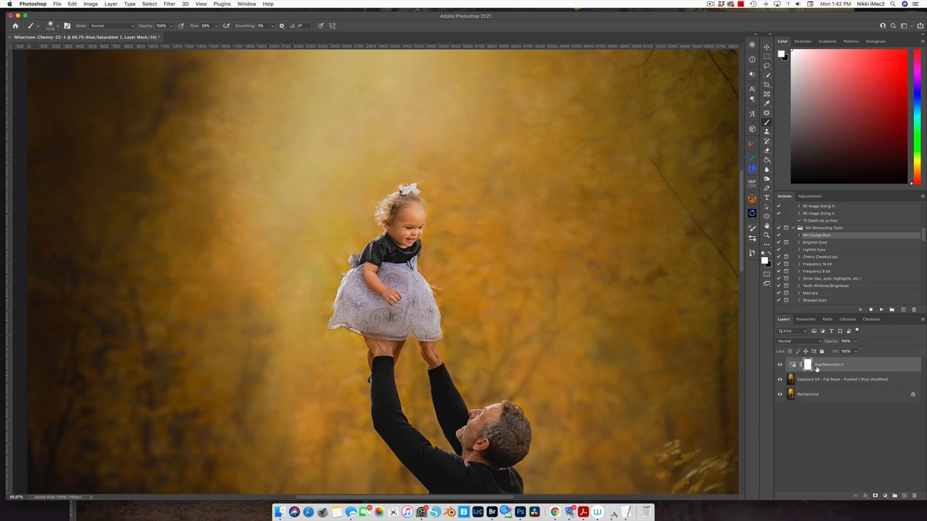
- Invert the Hue/Saturation mask and paint the red desaturation back in over the girl's face and arm
{"action": "key", "text": "super+i"}
{"action": "left_click_drag", "start_coordinate": [652, 228], "coordinate": [600, 228]}
{"action": "left_click_drag", "start_coordinate": [404, 229], "coordinate": [408, 231]}
{"action": "left_click_drag", "start_coordinate": [401, 277], "coordinate": [394, 277]}
{"action": "key", "text": "super+minus"}
{"action": "key", "text": "super+minus"}
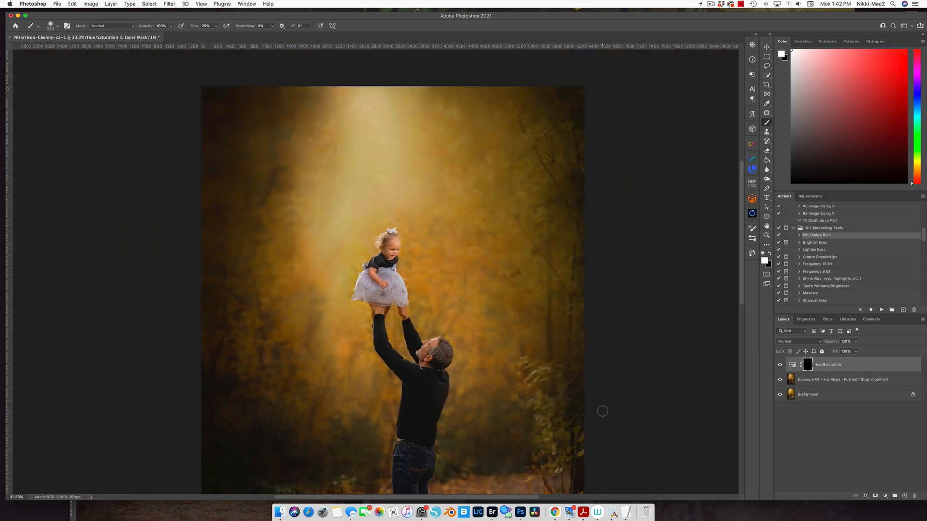
{"action": "key", "text": "super+minus"}
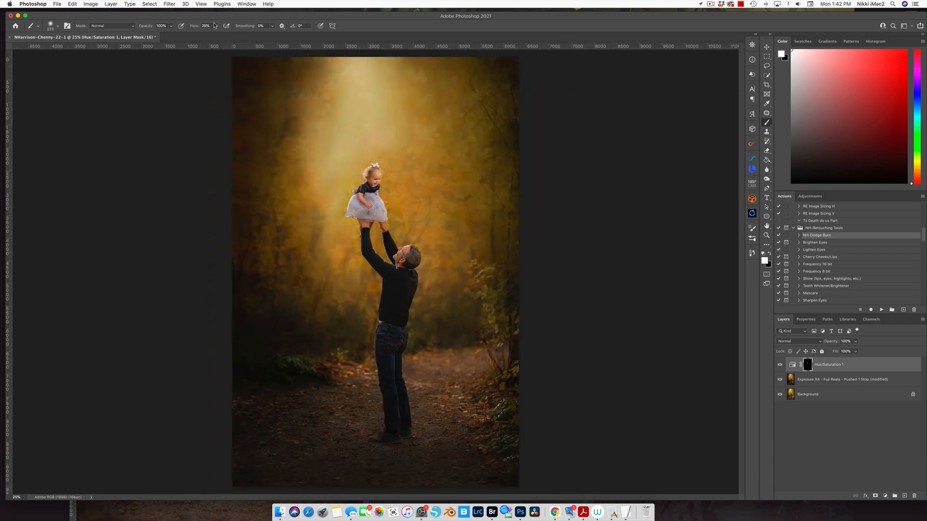
- Raise the brush flow to 76%, paint over the girl again on the mask, and toggle the layers to compare
{"action": "left_click_drag", "start_coordinate": [216, 26], "coordinate": [232, 35]}
{"action": "left_click_drag", "start_coordinate": [370, 207], "coordinate": [366, 205]}
{"action": "key", "text": "super+minus"}
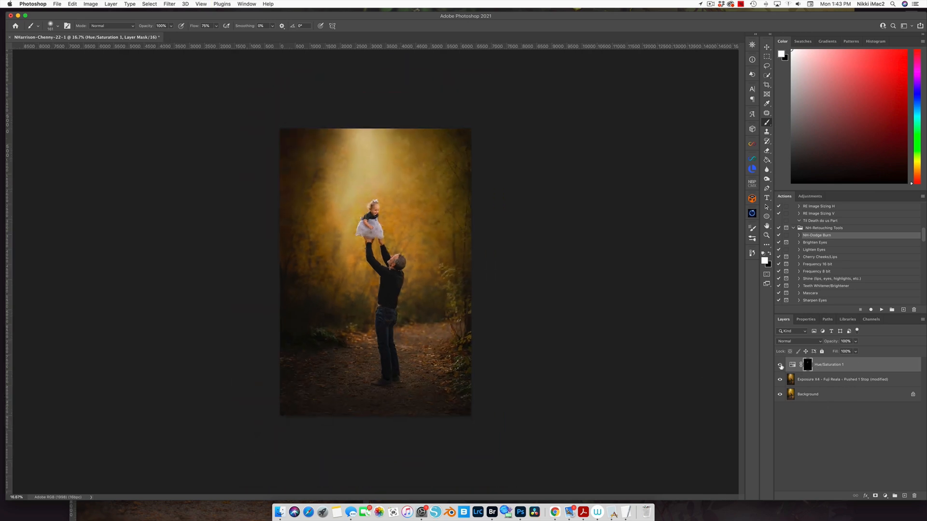
{"action": "left_click", "coordinate": [781, 365]}
{"action": "left_click", "coordinate": [780, 365]}
{"action": "left_click", "coordinate": [781, 379]}
{"action": "left_click", "coordinate": [781, 380]}
- Add a Levels adjustment with the white input at 241 and slightly brighter midtones, and flatten the image after comparing
{"action": "left_click", "coordinate": [886, 495]}
{"action": "left_click", "coordinate": [883, 390]}
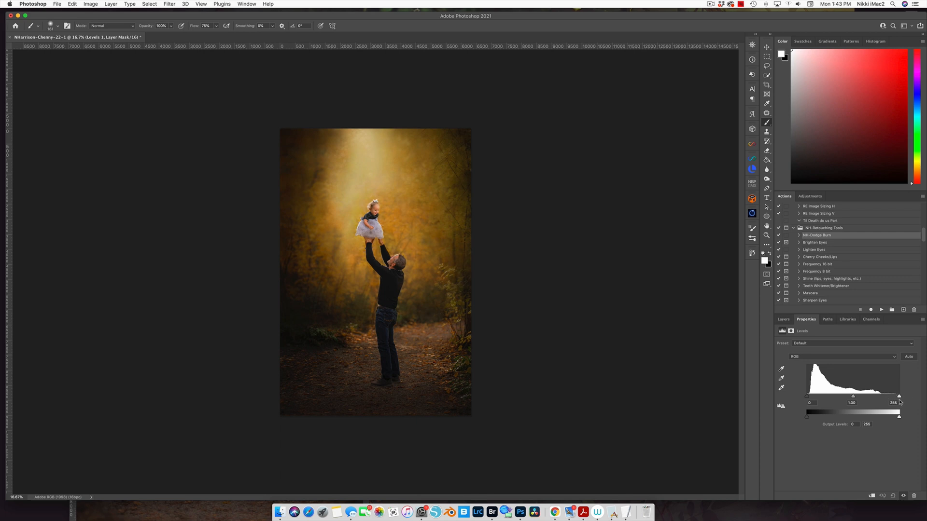
{"action": "left_click_drag", "start_coordinate": [899, 398], "coordinate": [895, 397]}
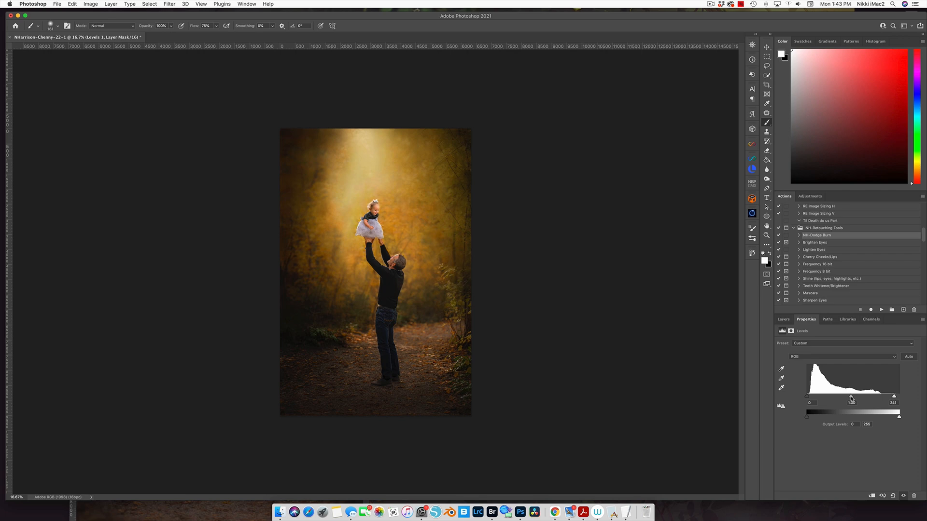
{"action": "left_click_drag", "start_coordinate": [852, 397], "coordinate": [849, 398]}
{"action": "left_click", "coordinate": [789, 321]}
{"action": "left_click", "coordinate": [780, 364]}
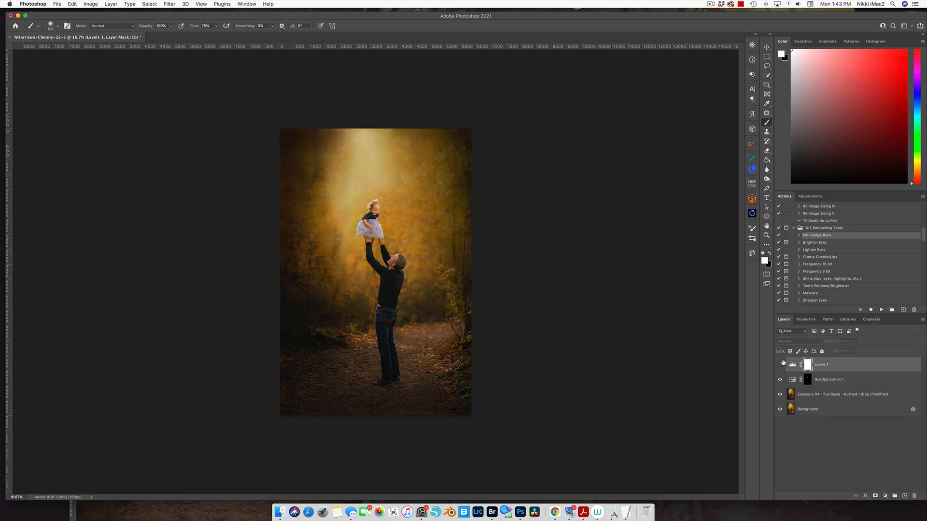
{"action": "left_click", "coordinate": [781, 364]}
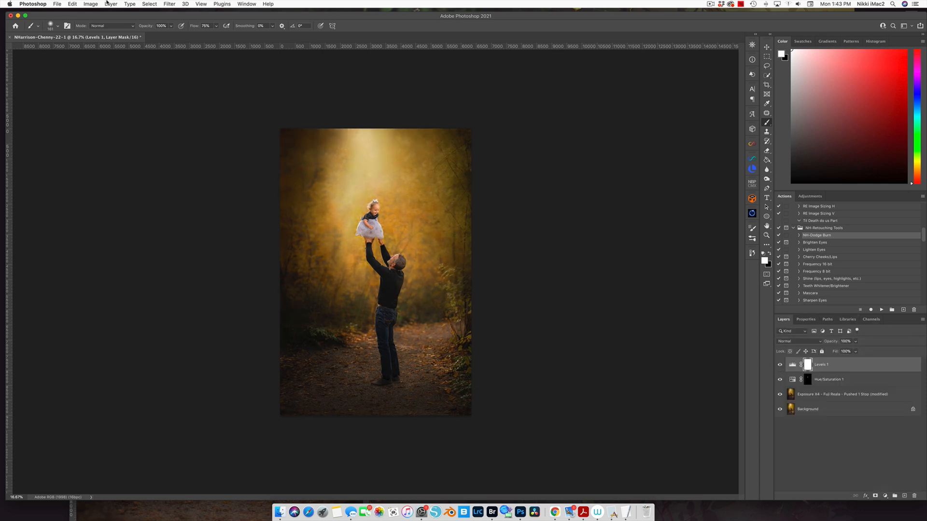
{"action": "left_click", "coordinate": [112, 4]}
{"action": "left_click", "coordinate": [149, 179]}
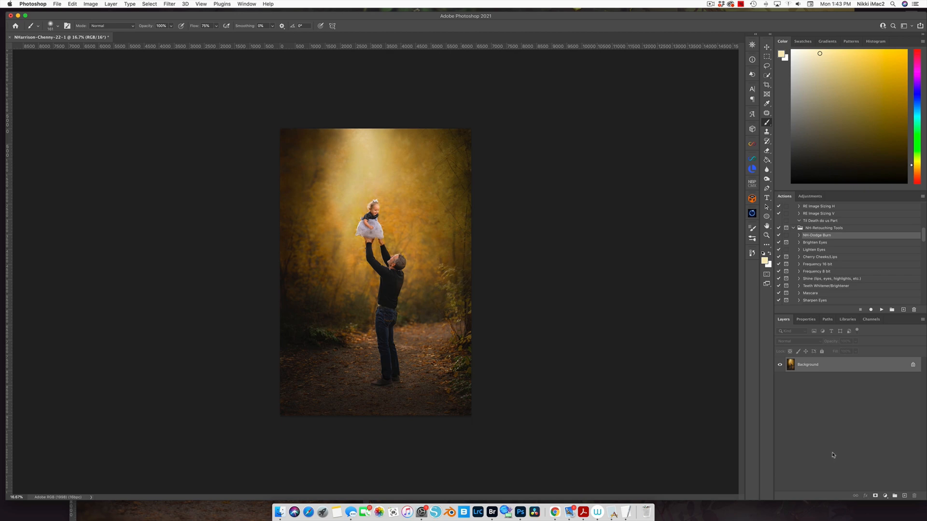
- Add a Selective Color adjustment layer and slightly reduce Yellow in the Blacks
{"action": "left_click", "coordinate": [886, 496]}
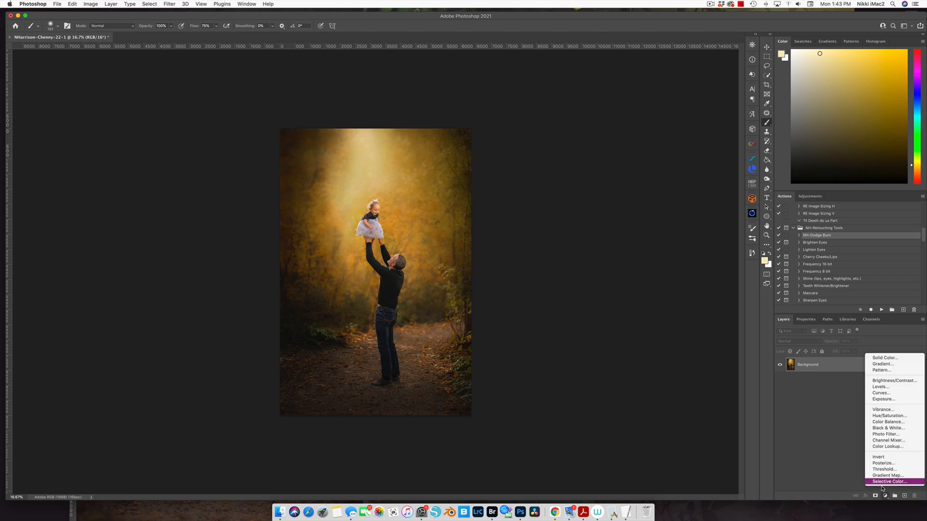
{"action": "left_click", "coordinate": [889, 483]}
{"action": "left_click", "coordinate": [828, 352]}
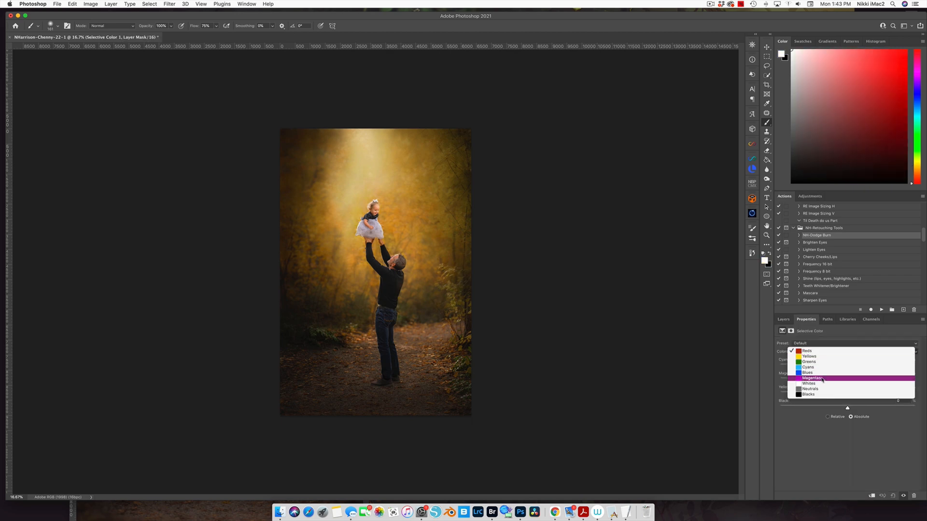
{"action": "left_click", "coordinate": [822, 396]}
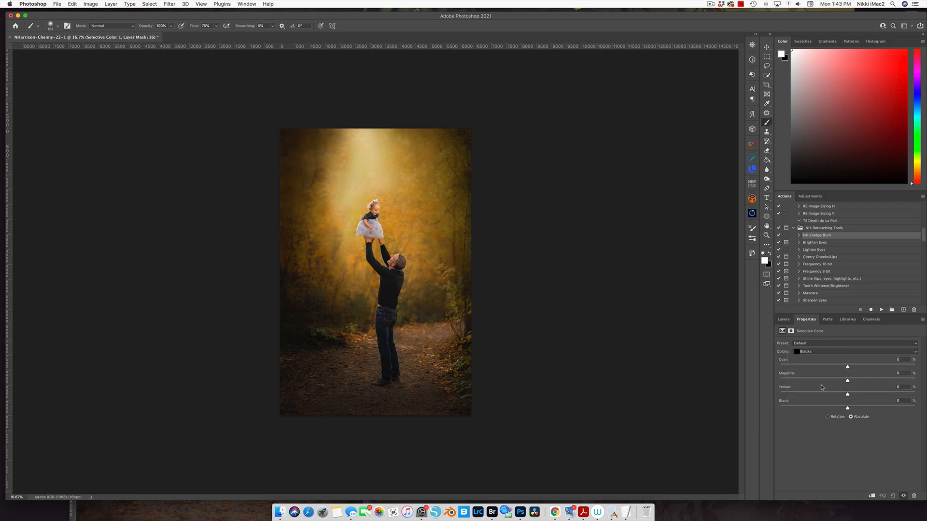
{"action": "left_click_drag", "start_coordinate": [847, 395], "coordinate": [845, 396]}
{"action": "left_click_drag", "start_coordinate": [845, 395], "coordinate": [844, 395]}
- Set the Selective Color Neutrals to Cyan +2% and Yellow +1%
{"action": "left_click", "coordinate": [823, 352]}
{"action": "left_click", "coordinate": [821, 346]}
{"action": "mouse_move", "coordinate": [848, 397]}
{"action": "left_mouse_down"}
{"action": "mouse_move", "coordinate": [827, 394]}
{"action": "mouse_move", "coordinate": [849, 395]}
{"action": "left_mouse_up"}
{"action": "left_click_drag", "start_coordinate": [848, 368], "coordinate": [841, 370]}
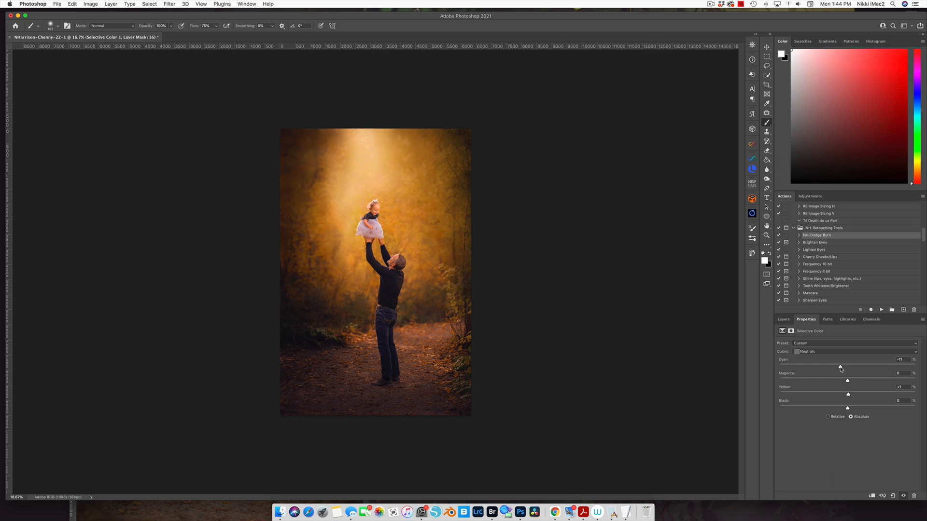
{"action": "mouse_move", "coordinate": [841, 369]}
{"action": "left_mouse_down"}
{"action": "mouse_move", "coordinate": [867, 372]}
{"action": "mouse_move", "coordinate": [851, 375]}
{"action": "left_mouse_up"}
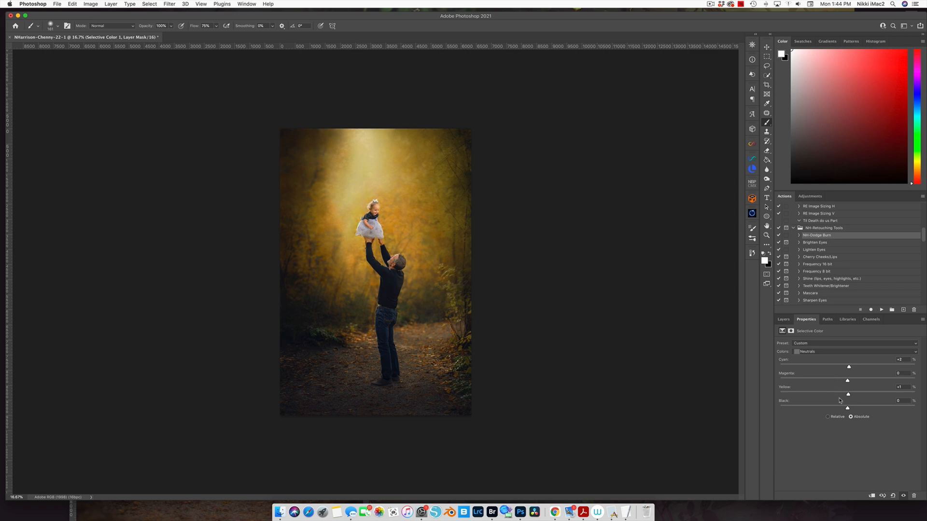
- Set the Selective Color Whites to Yellow -4% and Cyan +2%
{"action": "left_click", "coordinate": [830, 351]}
{"action": "left_click", "coordinate": [830, 346]}
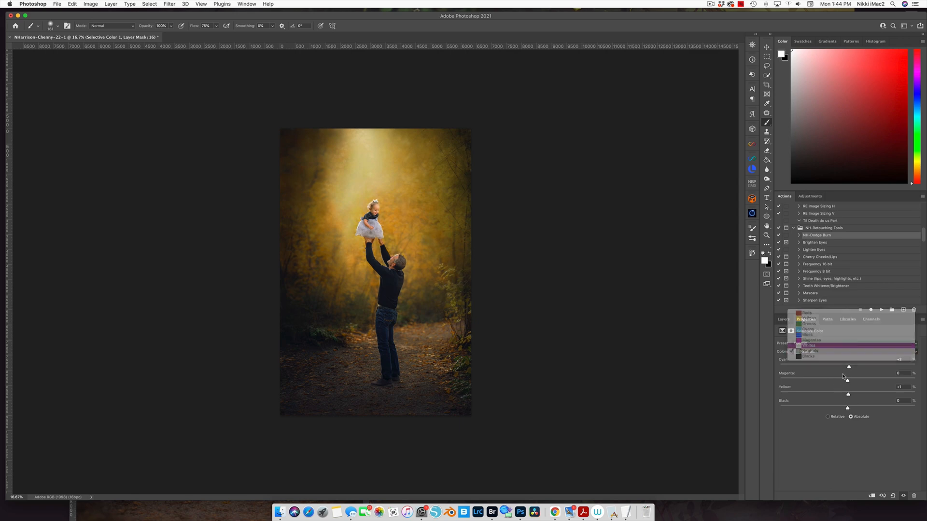
{"action": "left_click_drag", "start_coordinate": [847, 394], "coordinate": [848, 368]}
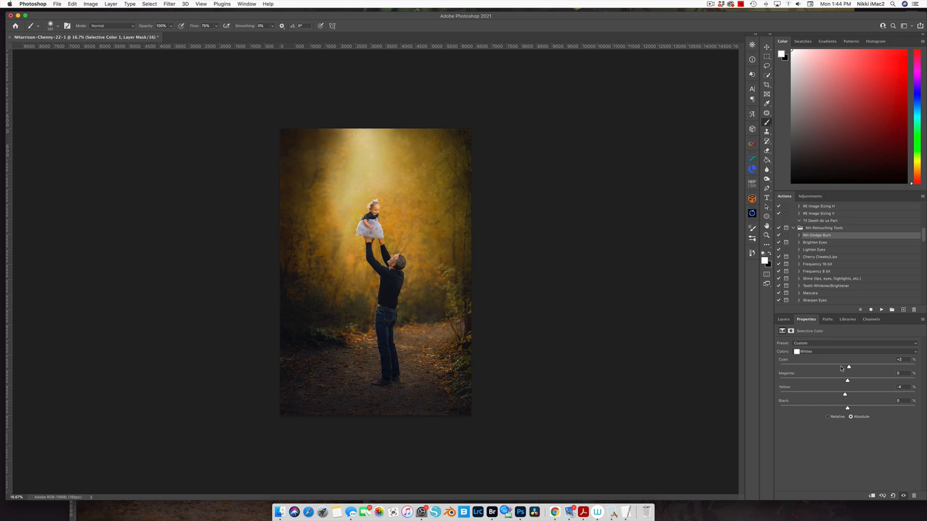
- Set Black to +19% in the Selective Color Yellows and toggle the adjustment layer to compare the image
{"action": "left_click", "coordinate": [816, 352]}
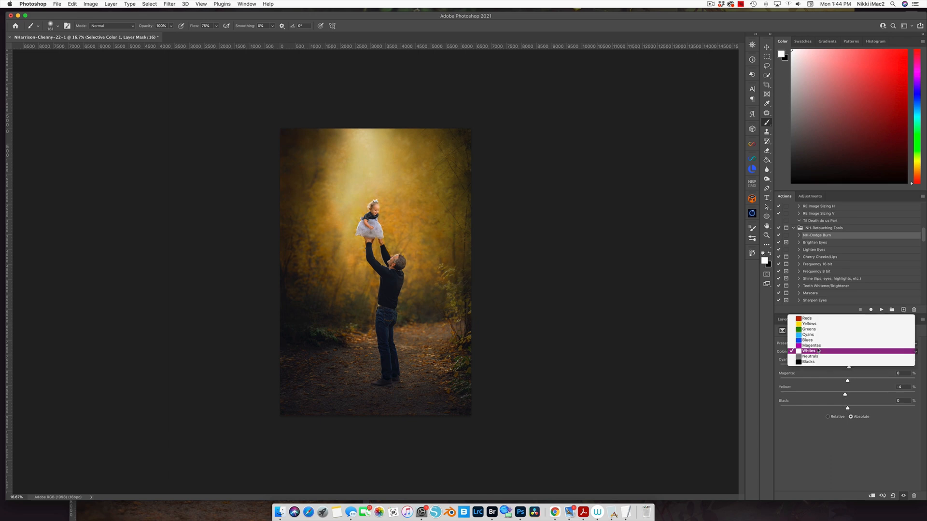
{"action": "left_click", "coordinate": [820, 324]}
{"action": "mouse_move", "coordinate": [847, 368]}
{"action": "left_mouse_down"}
{"action": "mouse_move", "coordinate": [820, 366]}
{"action": "mouse_move", "coordinate": [876, 367]}
{"action": "mouse_move", "coordinate": [849, 367]}
{"action": "left_mouse_up"}
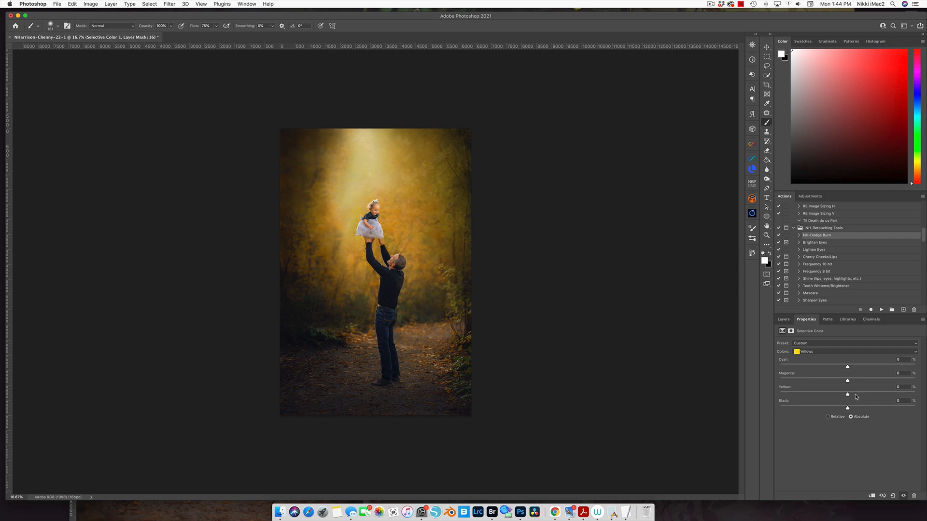
{"action": "left_click_drag", "start_coordinate": [848, 409], "coordinate": [860, 409]}
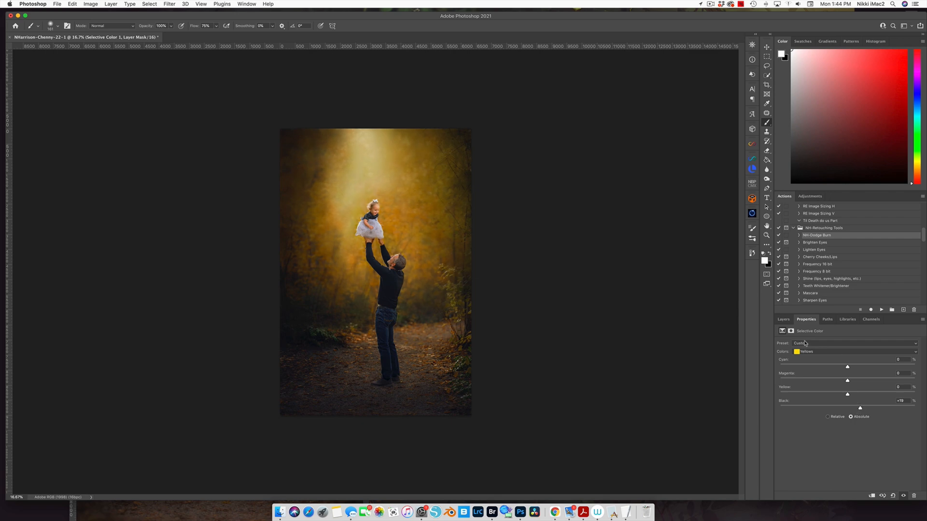
{"action": "left_click", "coordinate": [783, 319]}
{"action": "left_click", "coordinate": [780, 365]}
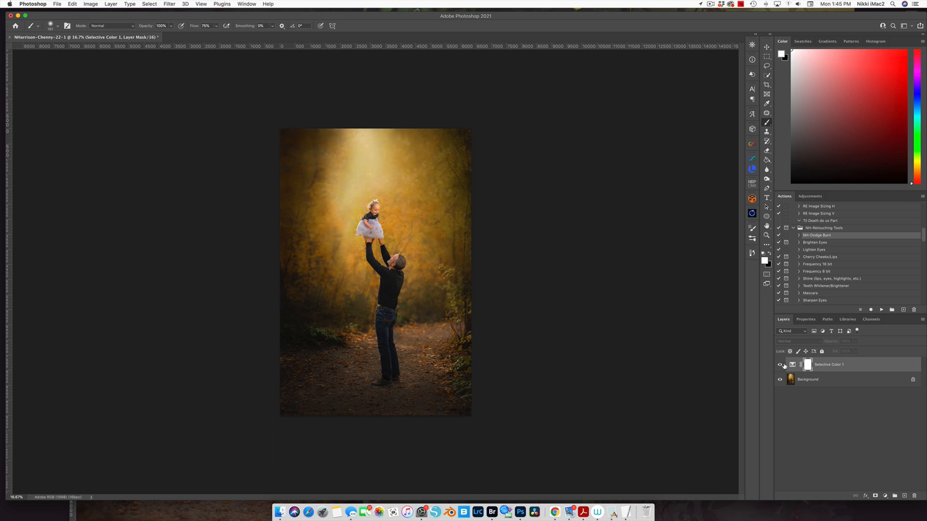
{"action": "left_click", "coordinate": [781, 365]}
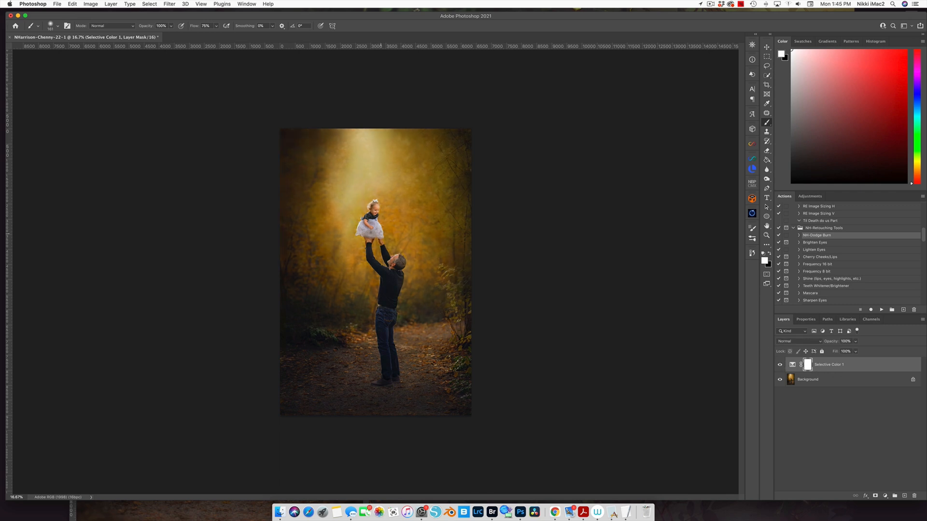
- Paint black on the Selective Color mask over the girl and toggle the layer's visibility to compare
{"action": "key", "text": "x"}
{"action": "key", "text": "x"}
{"action": "key", "text": "x"}
{"action": "left_click", "coordinate": [780, 366]}
{"action": "left_click", "coordinate": [782, 365]}
- Feather the Selective Color layer mask to 1.4 px and flatten the image
{"action": "left_click", "coordinate": [805, 320]}
{"action": "left_click", "coordinate": [791, 331]}
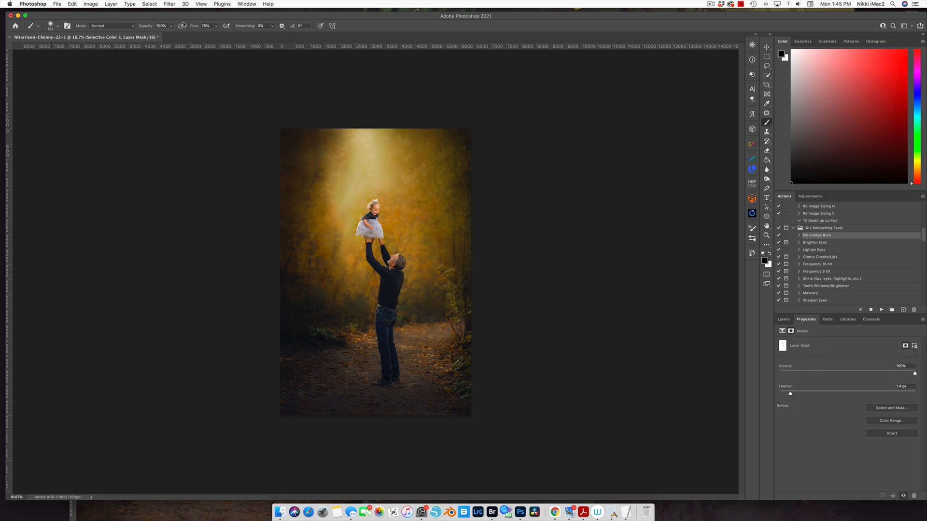
{"action": "left_click", "coordinate": [109, 3]}
{"action": "left_click", "coordinate": [151, 172]}
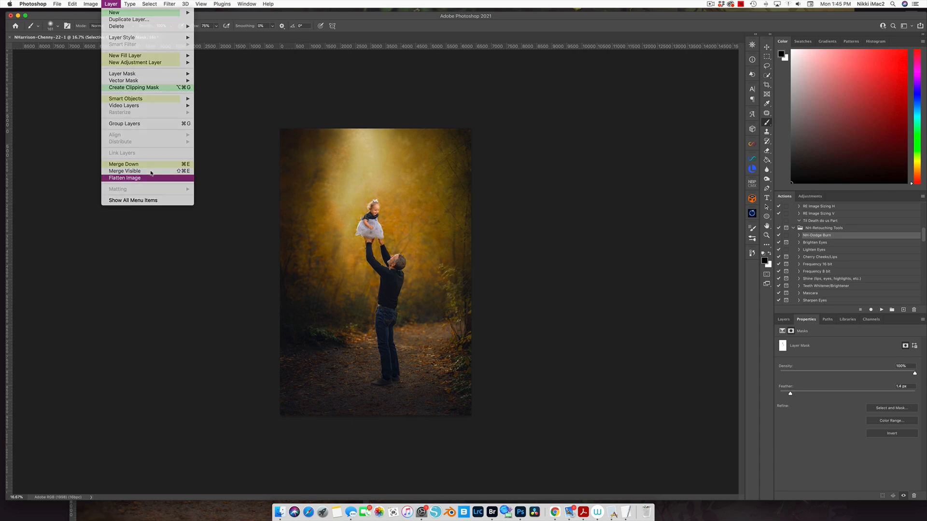